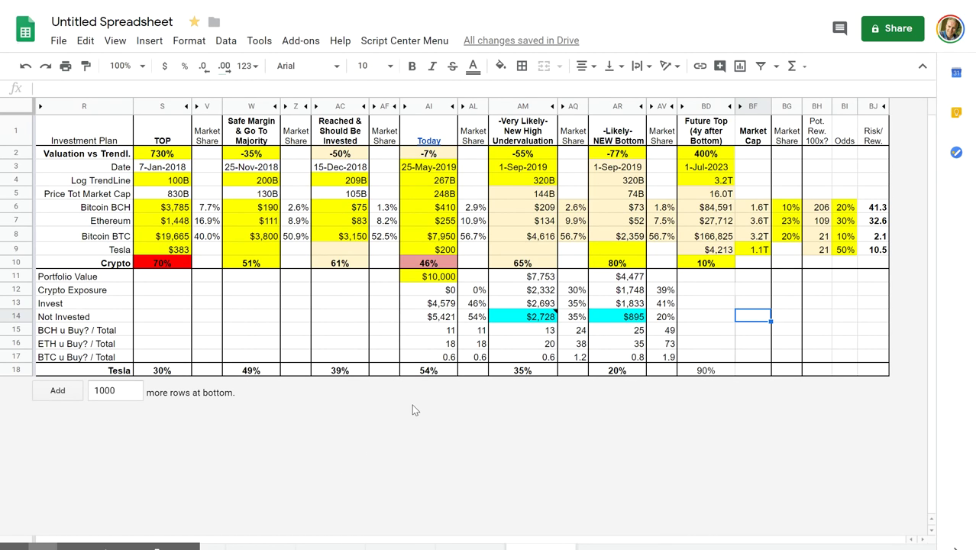
- Examine the -Likely- NEW Bottom scenario's Tesla and crypto allocations, valuation versus trendline, and Bitcoin BCH and BTC prices, alongside the -Very Likely- scenario heading
click(611, 375)
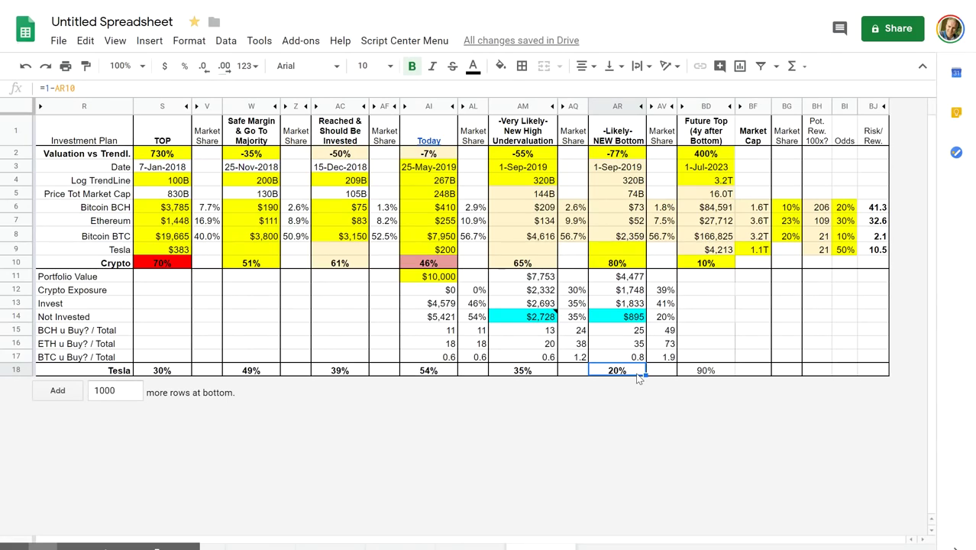
click(641, 266)
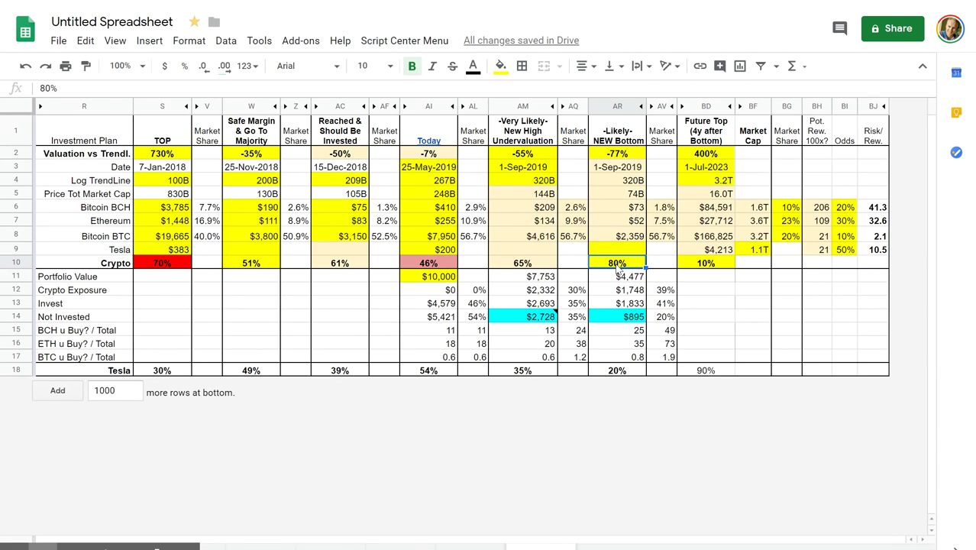
click(100, 212)
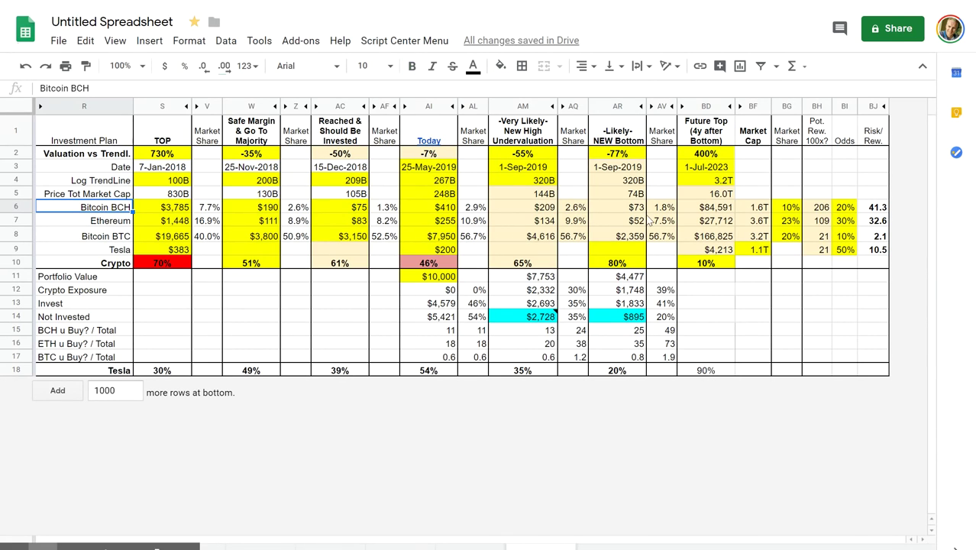
click(636, 209)
click(638, 157)
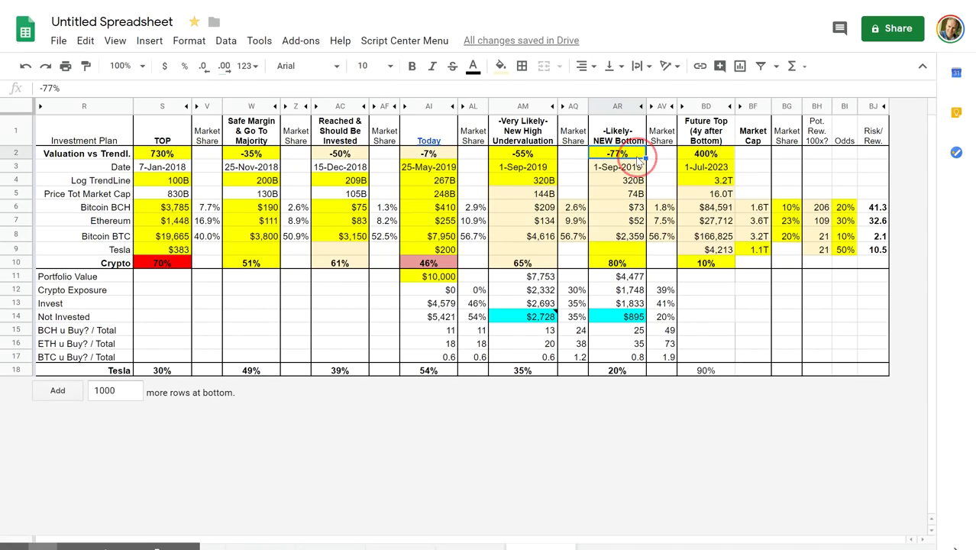
click(634, 207)
click(623, 236)
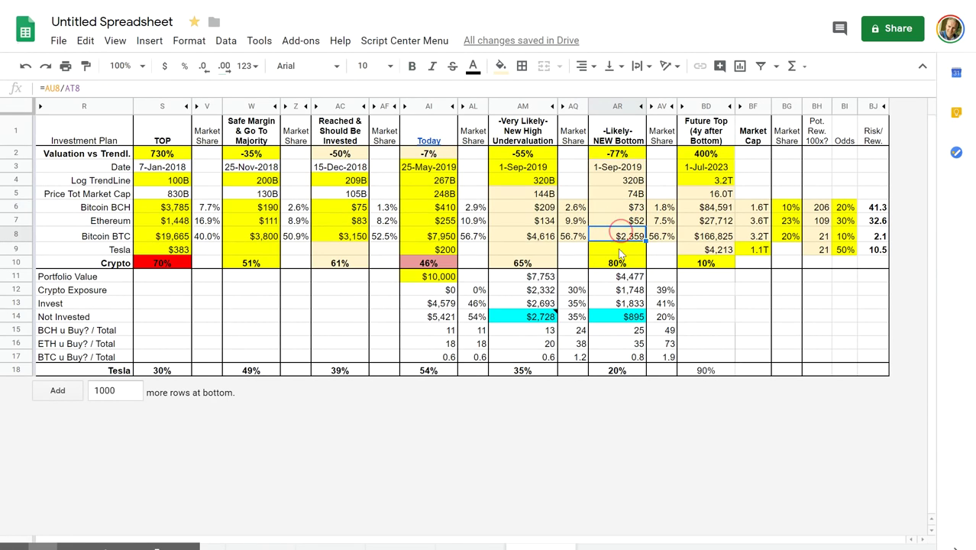
click(618, 136)
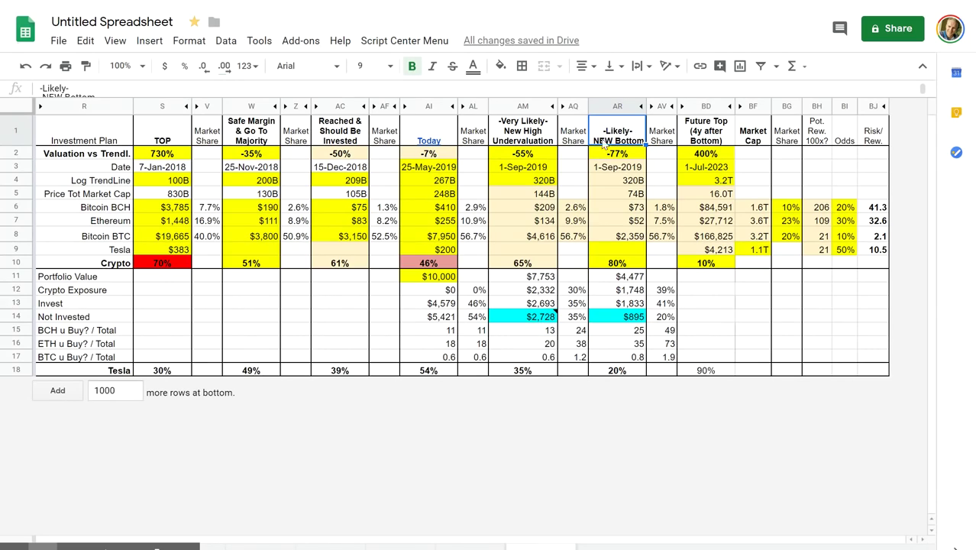
click(514, 137)
click(619, 130)
click(626, 237)
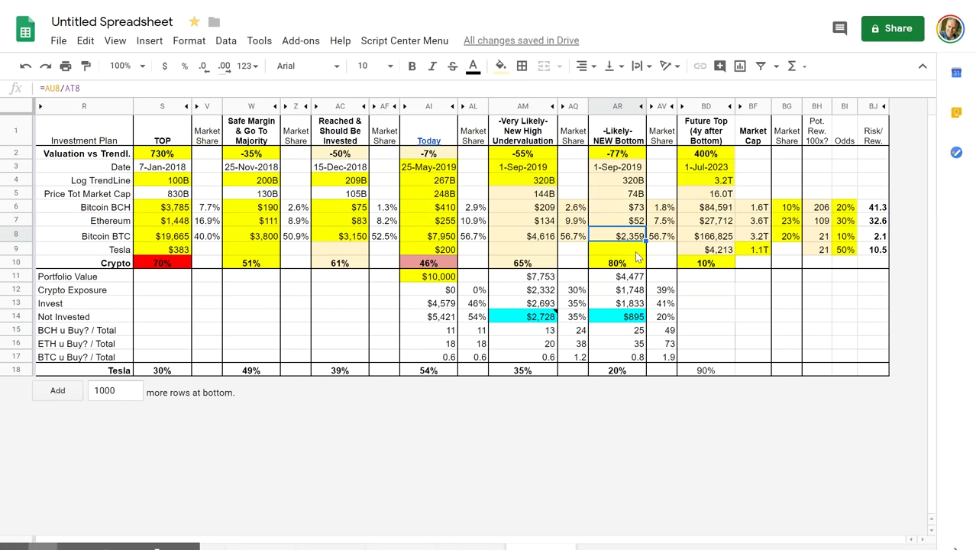
- Check how Bitcoin BCH's market cap and the total market cap are calculated for the Future Top scenario
click(751, 207)
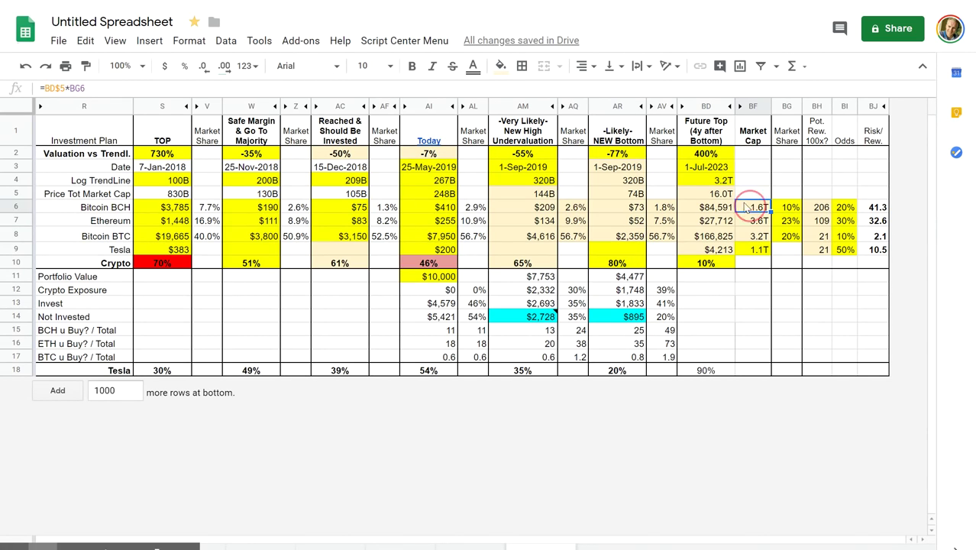
click(724, 194)
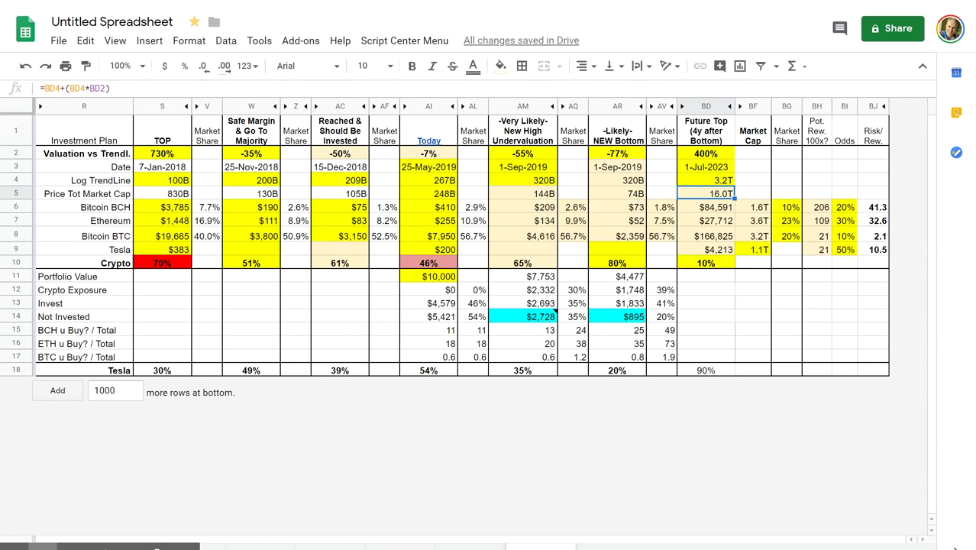
click(848, 8)
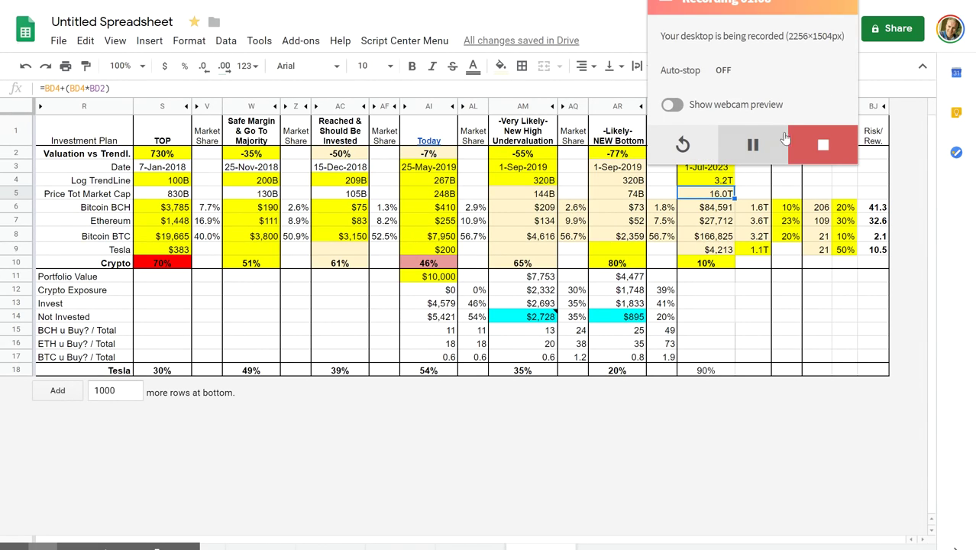
click(752, 145)
click(428, 289)
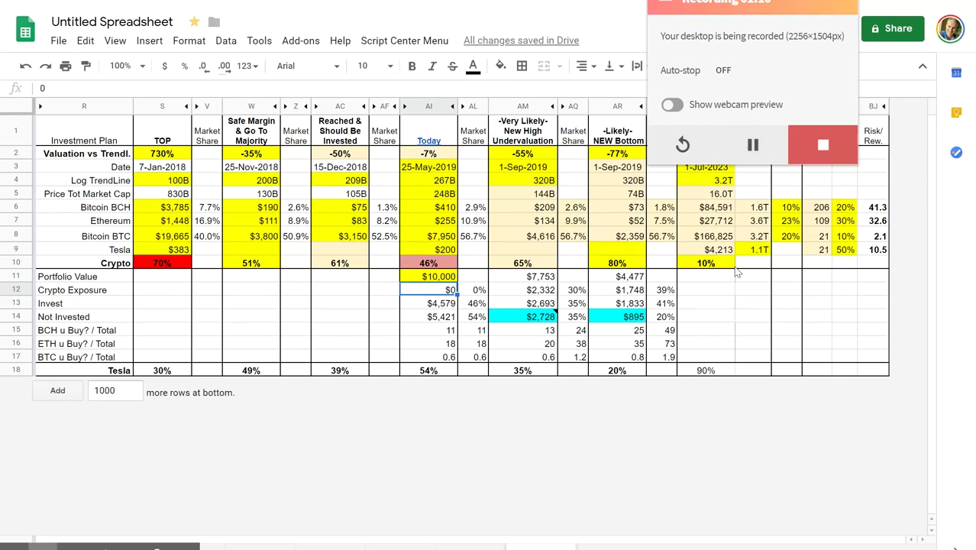
- Examine the Future Top scenario's crypto allocation, date, log trendline, valuation versus trendline, and total market cap
click(732, 264)
click(715, 168)
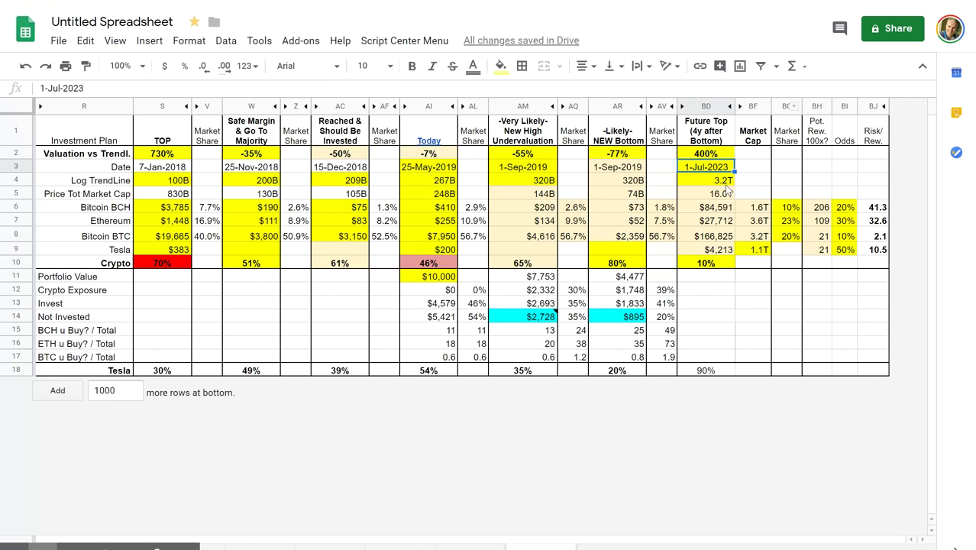
click(714, 185)
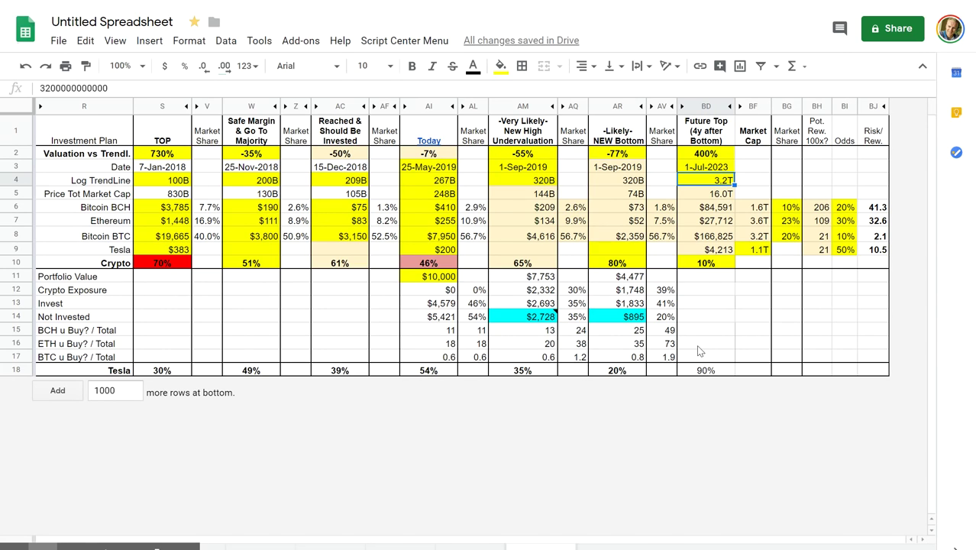
click(707, 155)
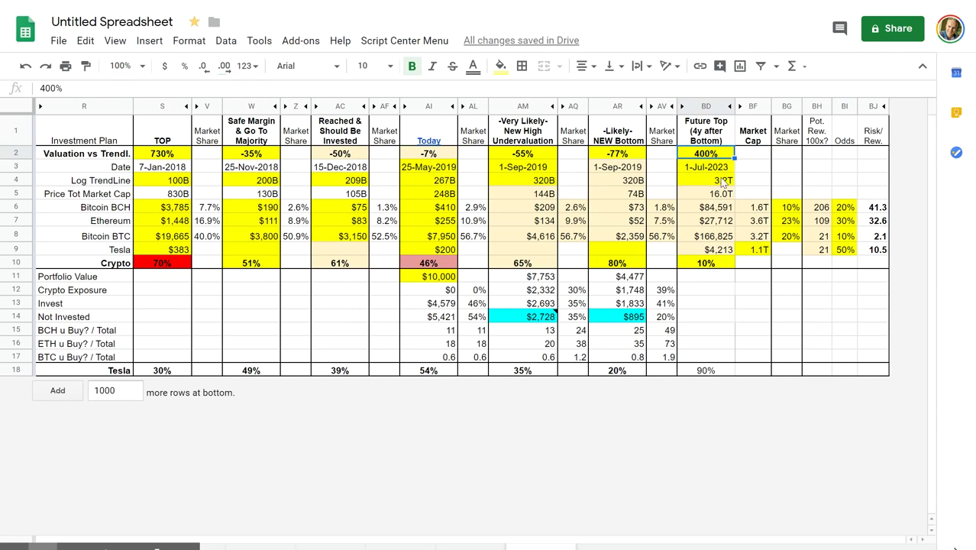
click(725, 196)
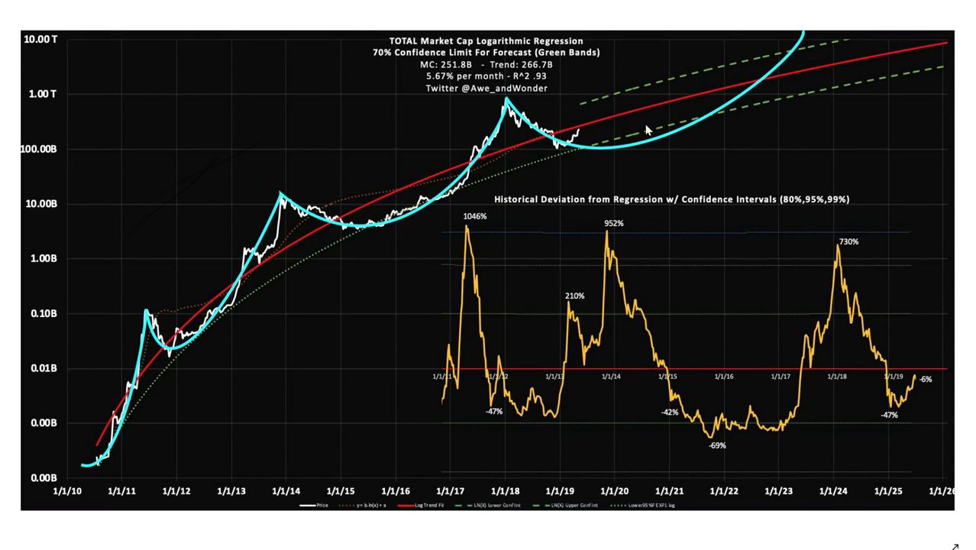
- Switch from the regression chart back to the spreadsheet and compare the three coins' future market shares with their shares at the TOP
key(alt+Tab)
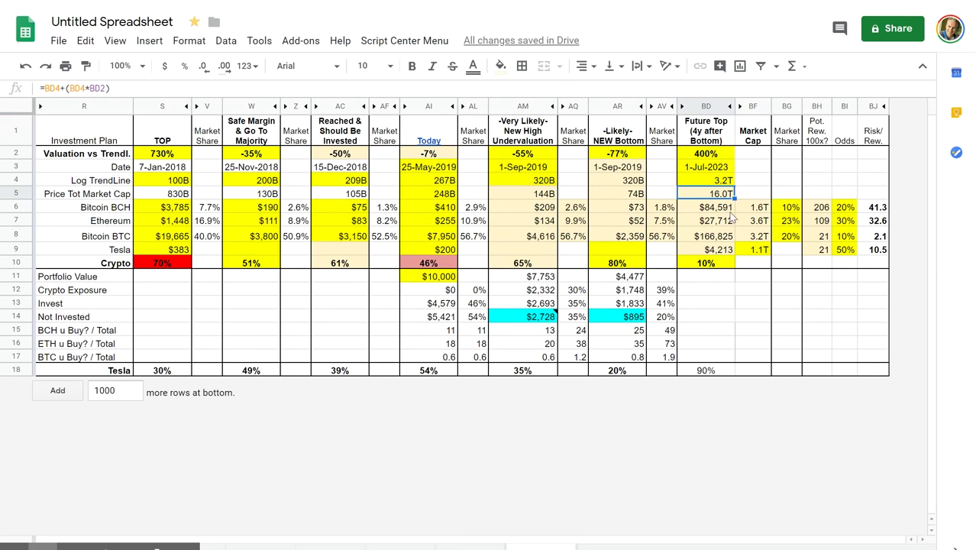
drag(119, 207, 114, 238)
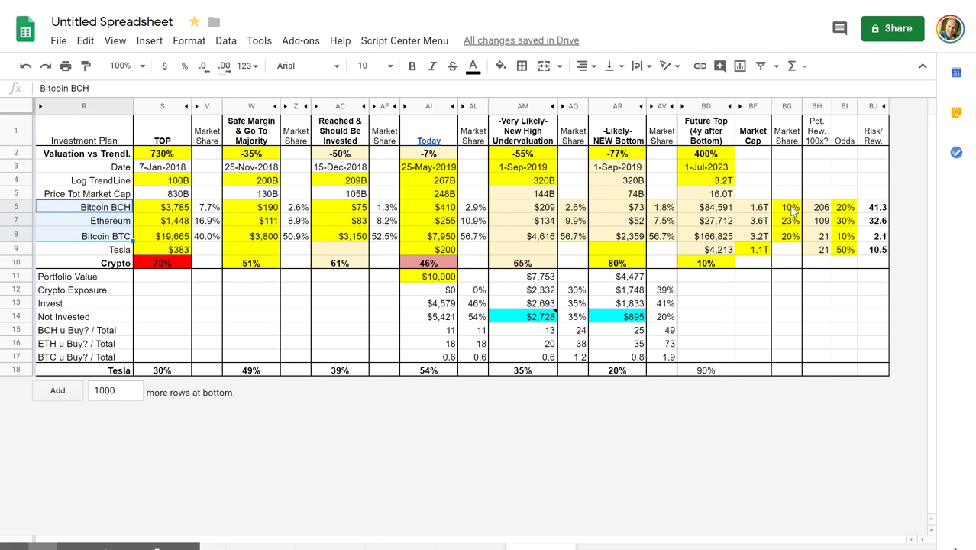
drag(788, 209, 795, 238)
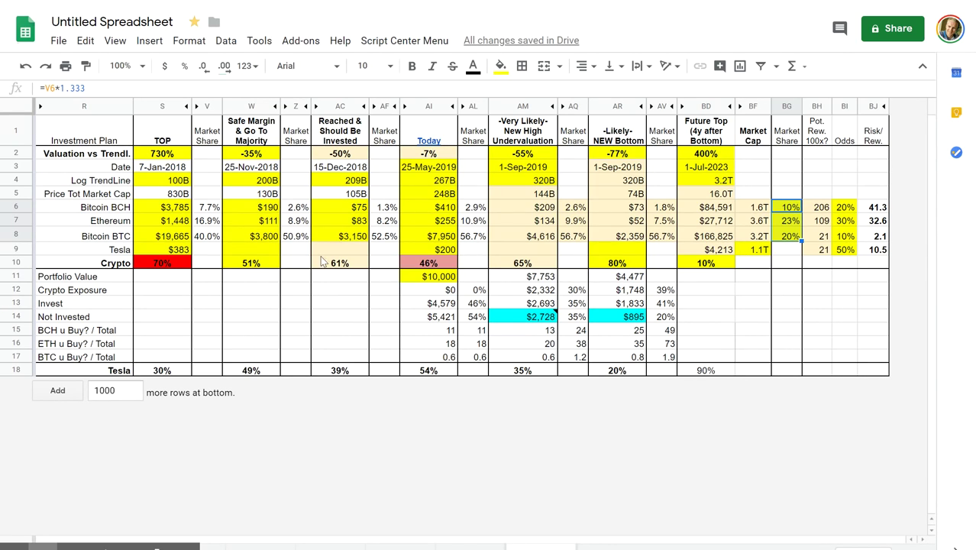
drag(218, 211, 213, 237)
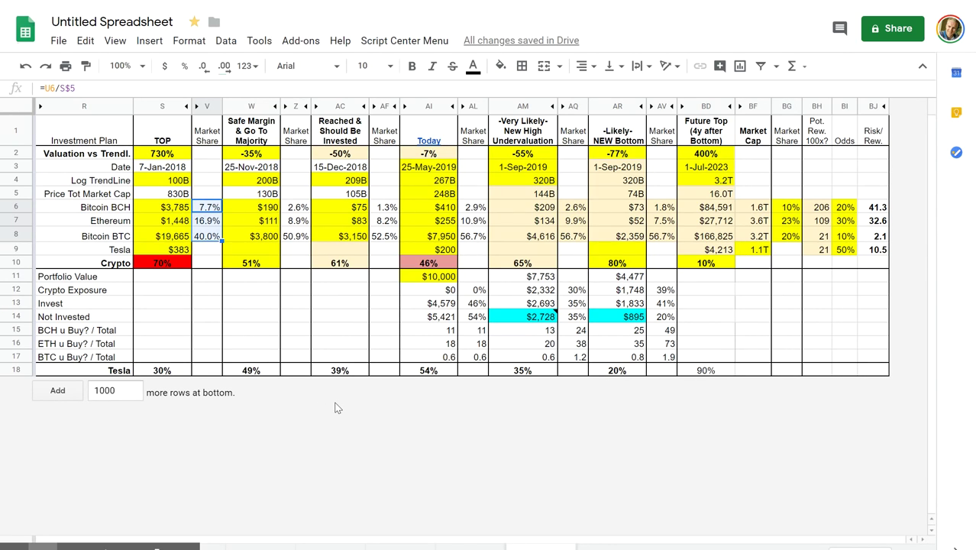
- Examine the TOP scenario's date, total market cap, Bitcoin BTC price, and the three coins' market shares
click(164, 142)
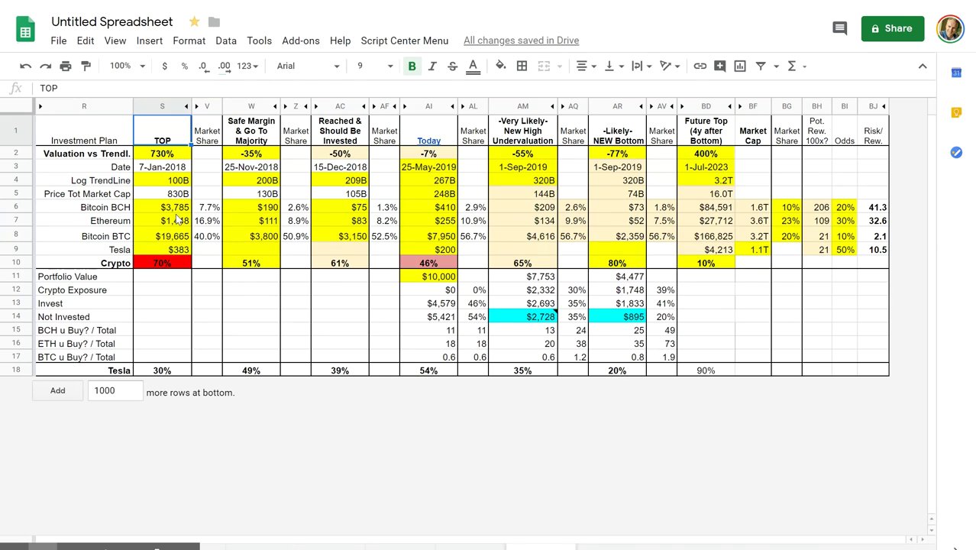
click(168, 171)
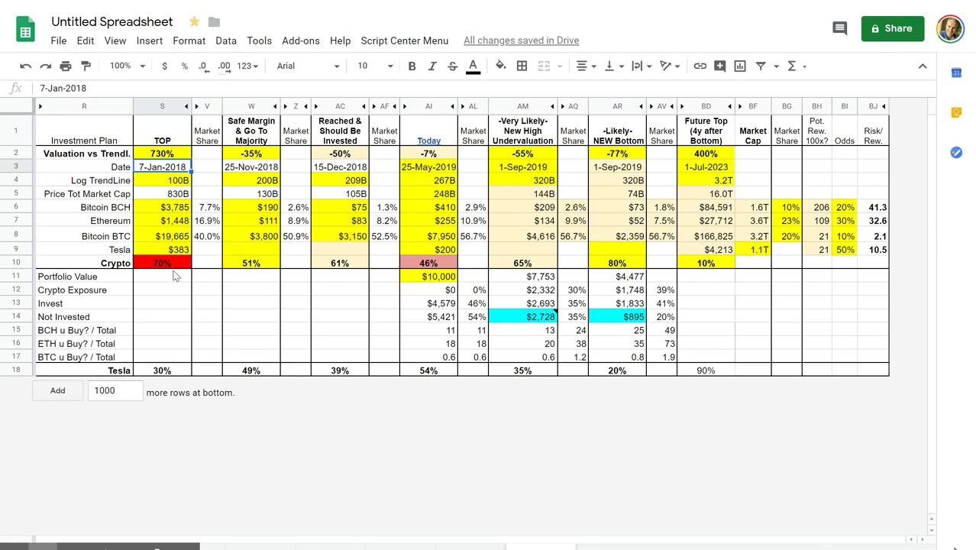
click(165, 197)
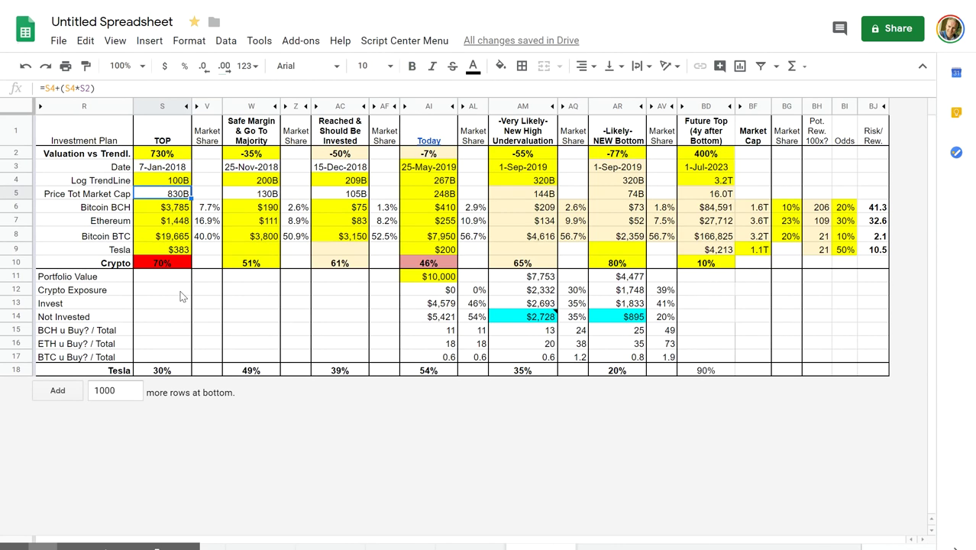
click(207, 237)
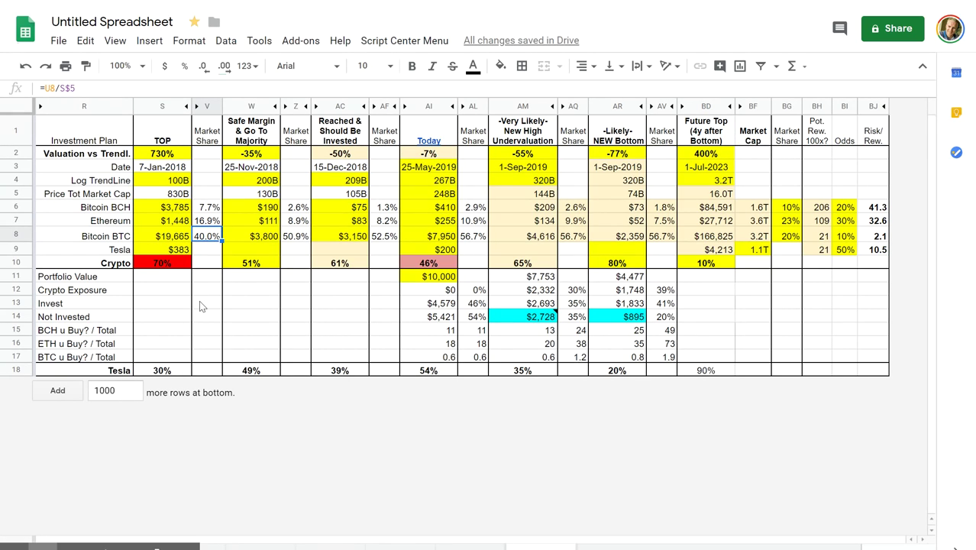
click(175, 197)
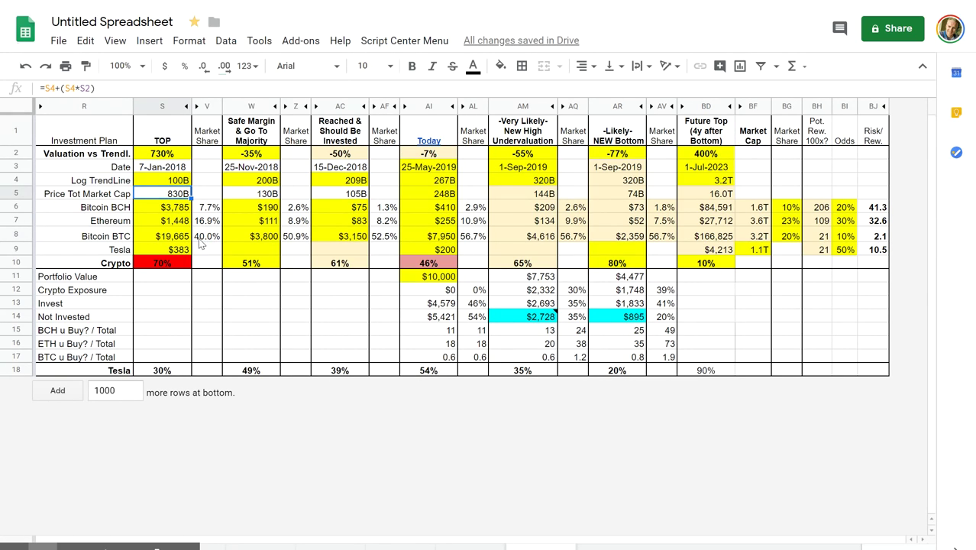
click(211, 238)
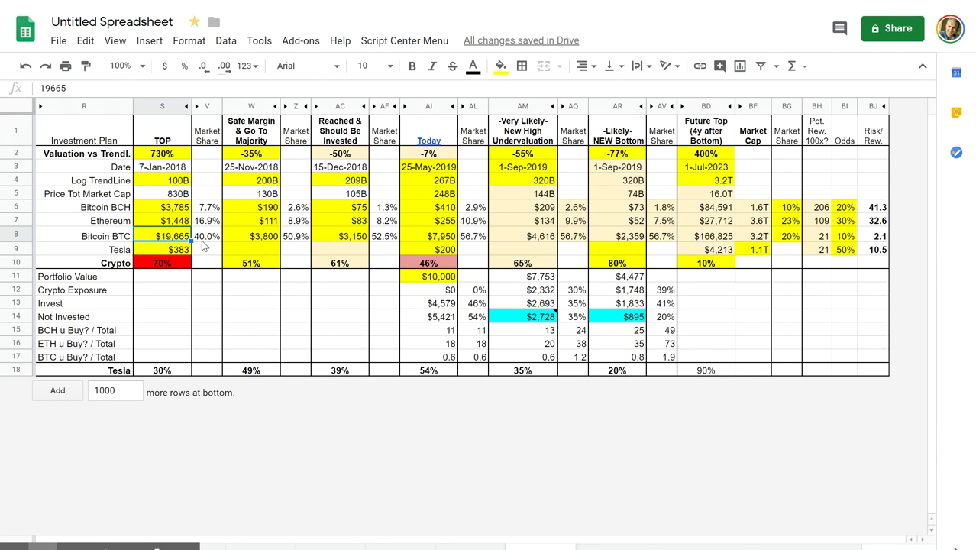
drag(183, 243, 200, 222)
click(200, 239)
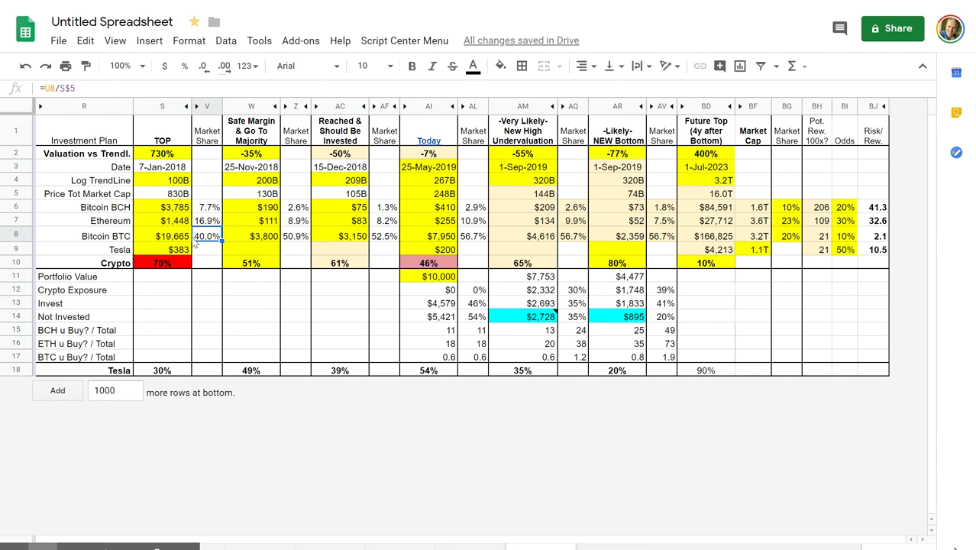
click(182, 193)
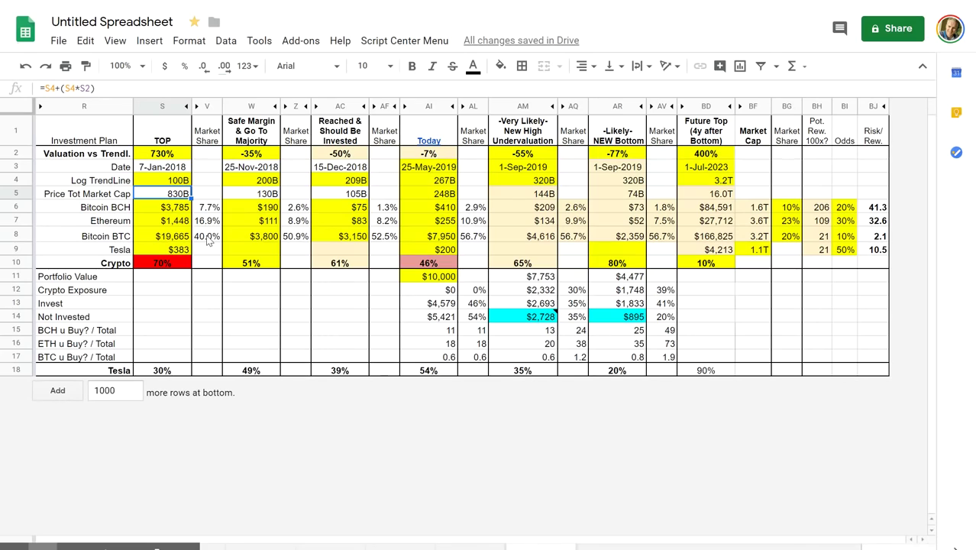
drag(211, 214, 205, 243)
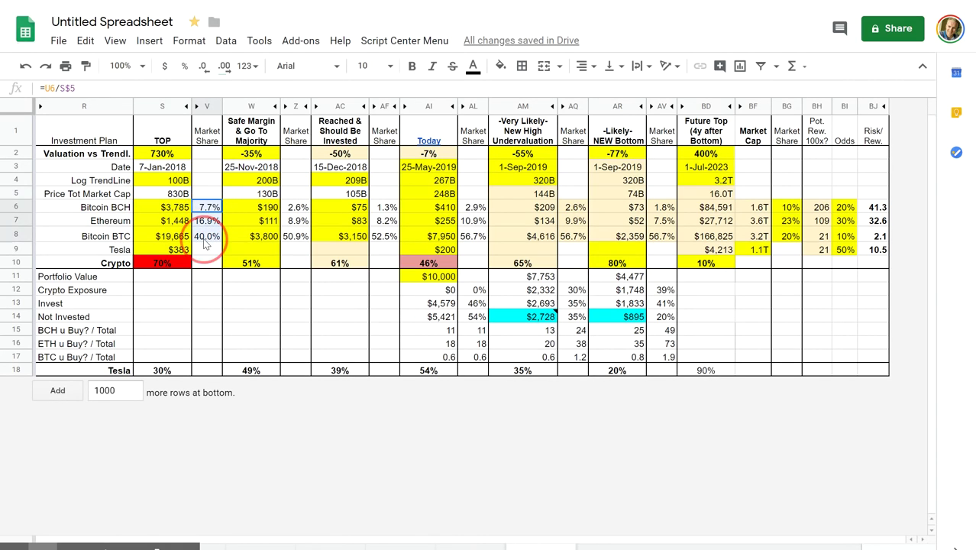
click(183, 193)
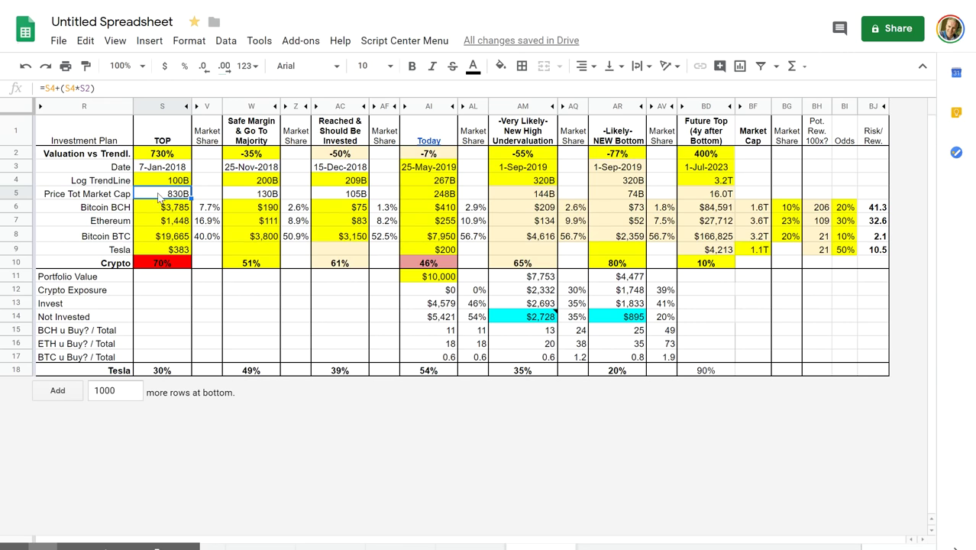
click(169, 240)
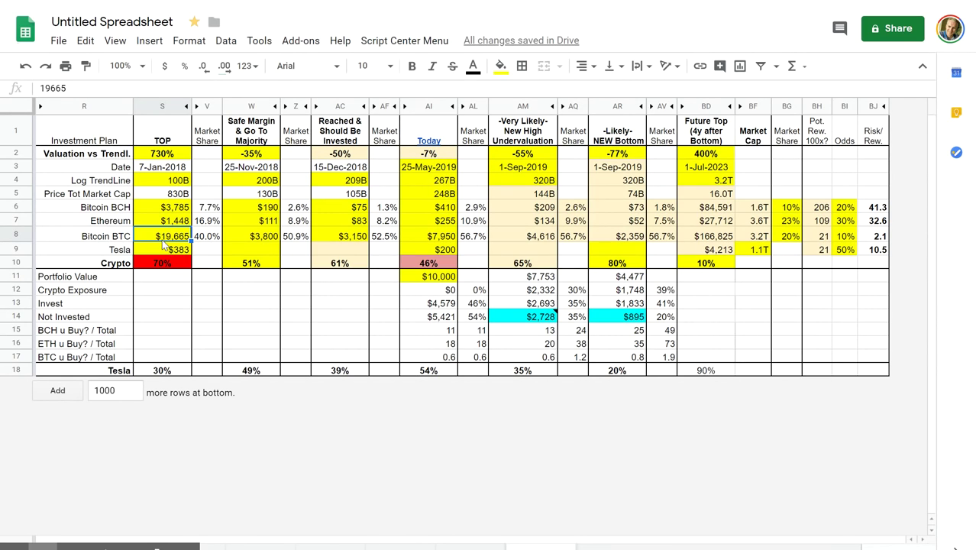
click(205, 236)
click(174, 196)
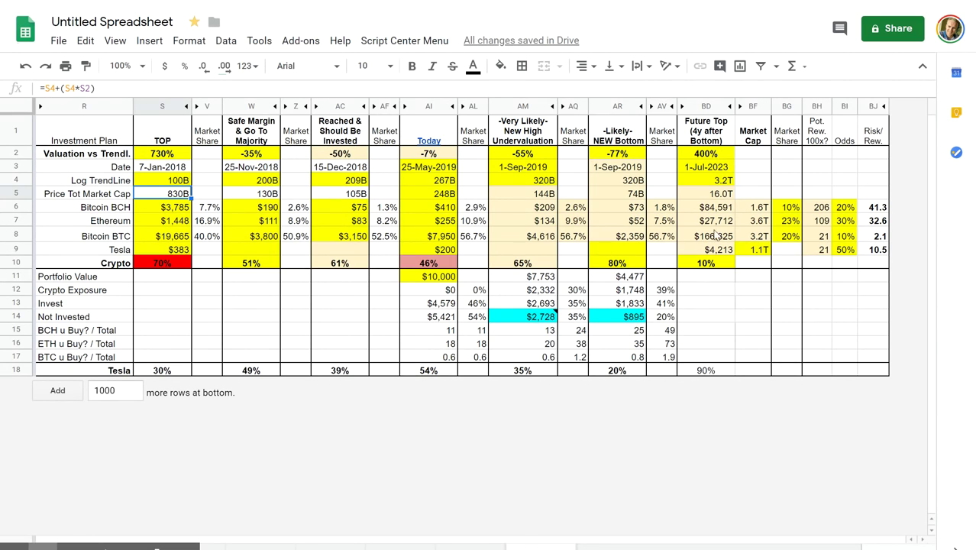
- Compare the total market cap between the Future Top and TOP scenarios, and review Bitcoin BTC's price and market share at the TOP
click(718, 196)
click(182, 198)
click(695, 196)
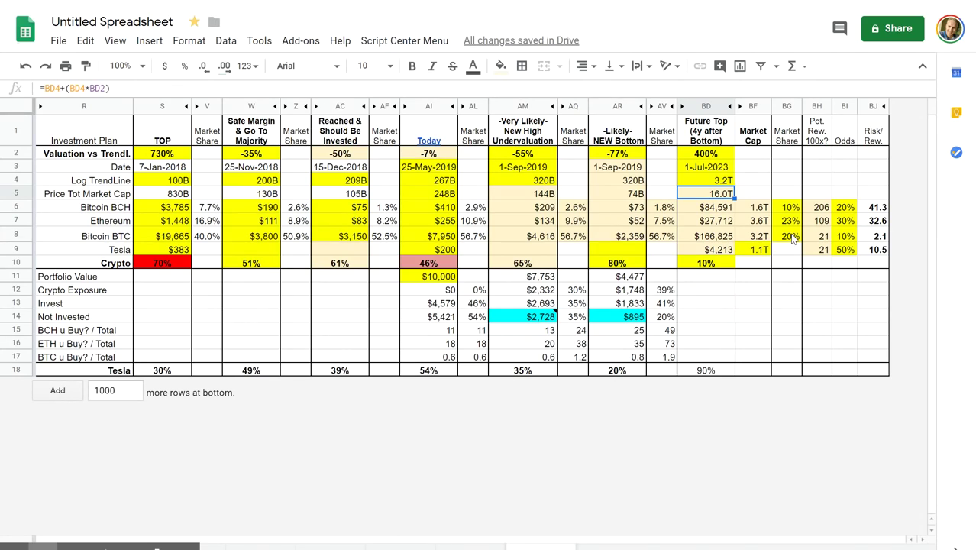
click(172, 237)
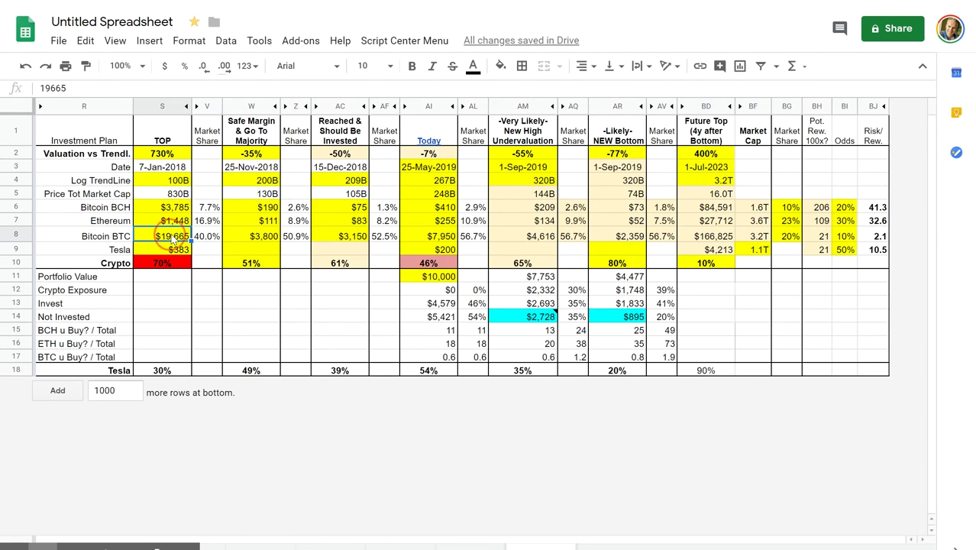
click(208, 238)
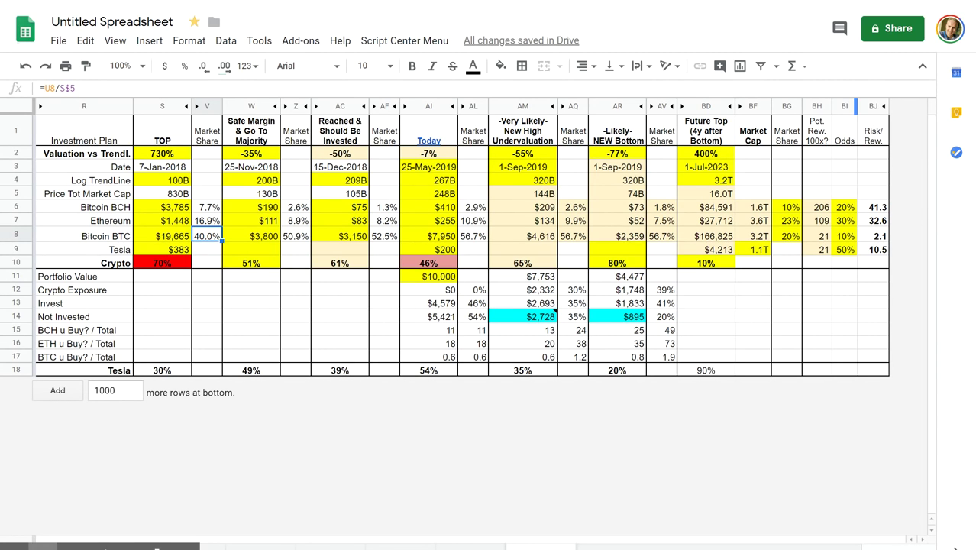
mouse_move(854, 6)
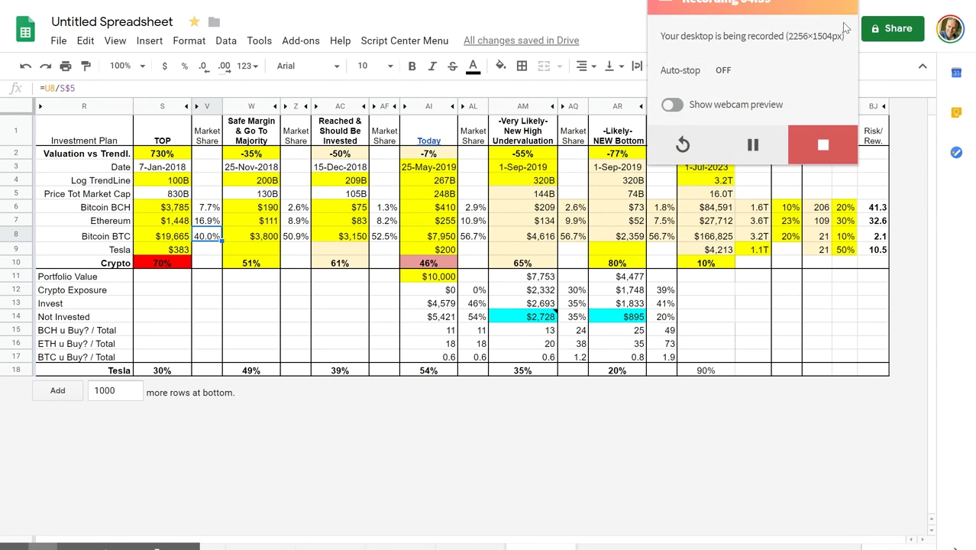
- Examine Bitcoin's share on the market capitalization dominance chart and on the version annotated with bull and bear phases
click(752, 147)
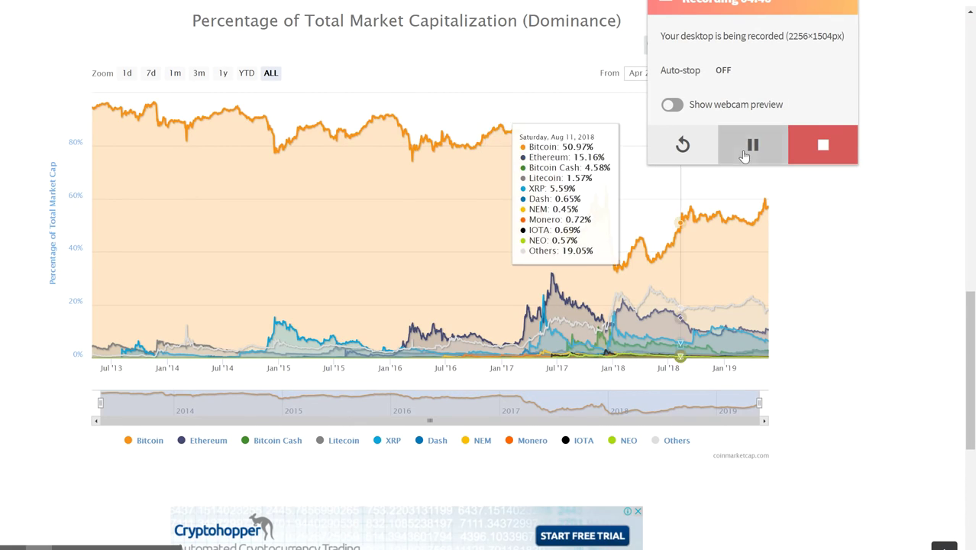
click(751, 149)
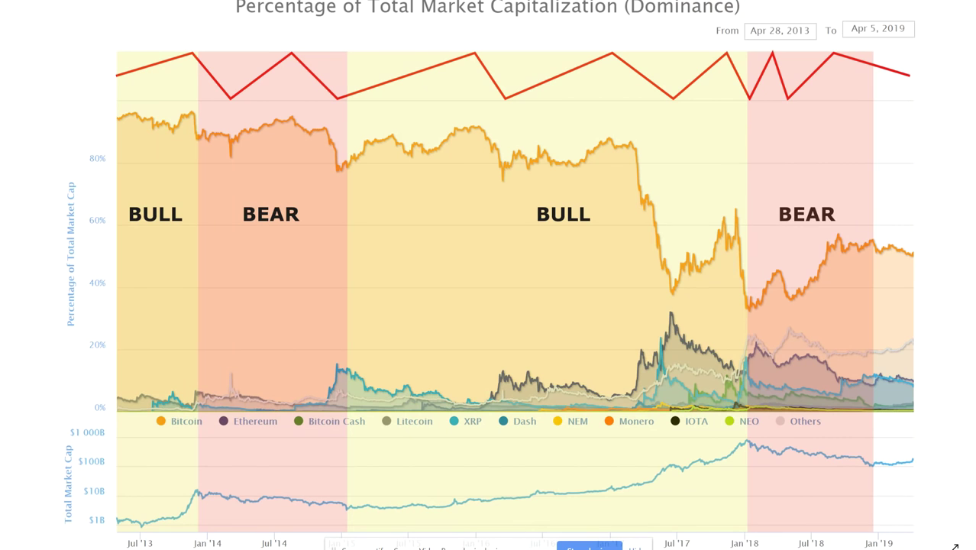
mouse_move(454, 549)
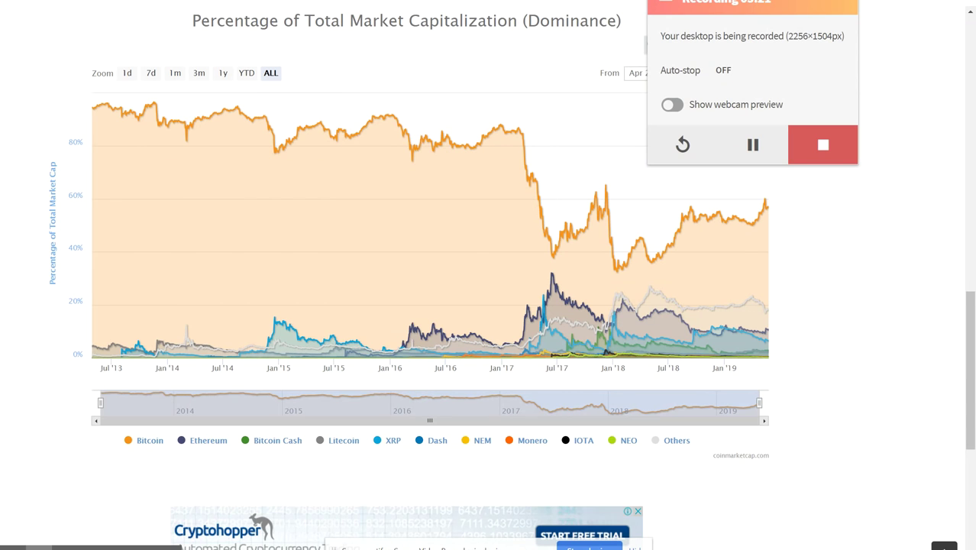
key(ctrl+Tab)
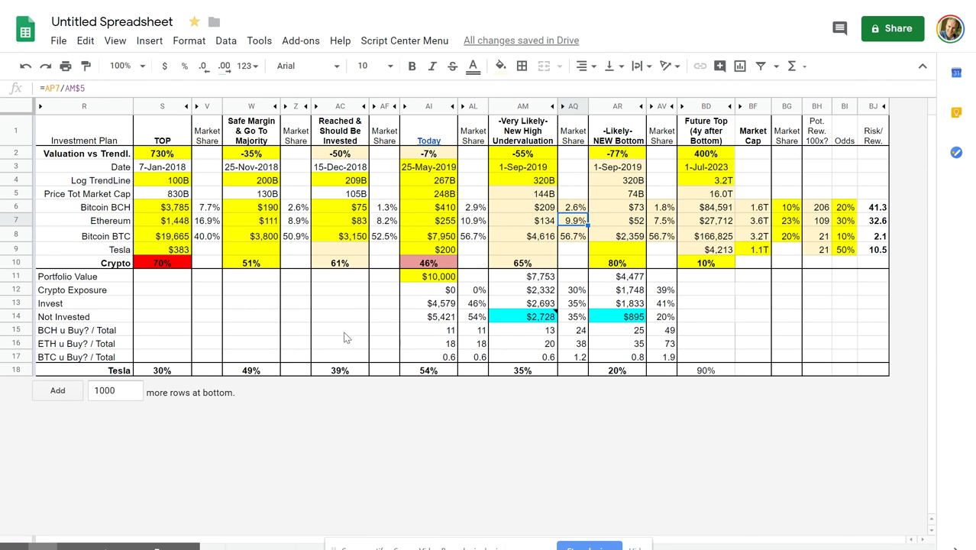
- Review the TOP scenario's total market cap alongside Bitcoin's dominance across the bull and bear phases of the annotated chart
click(174, 196)
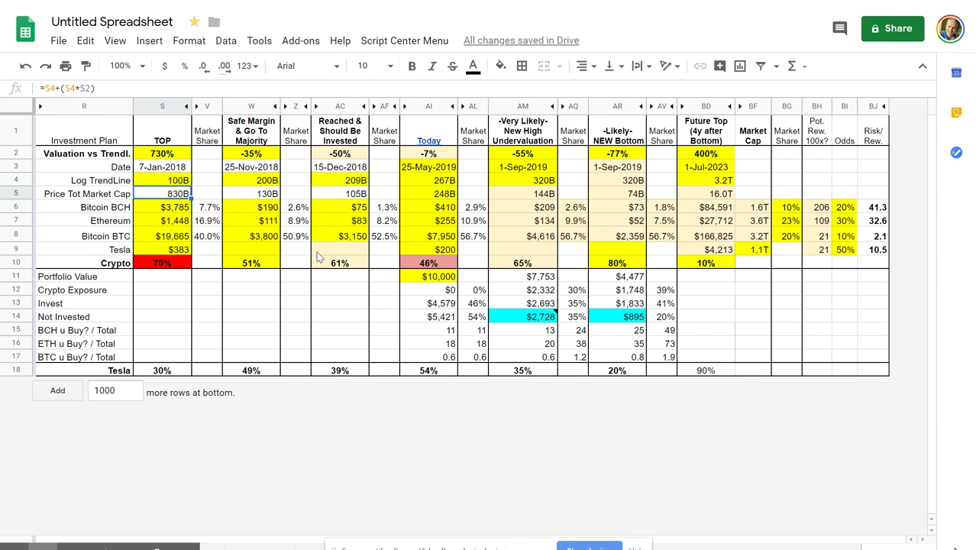
key(ctrl+Tab)
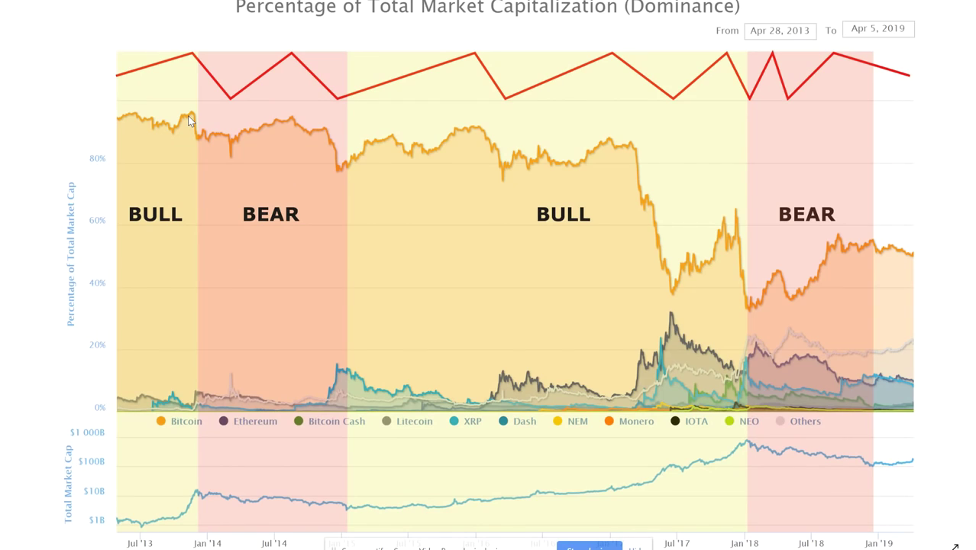
key(alt+Tab)
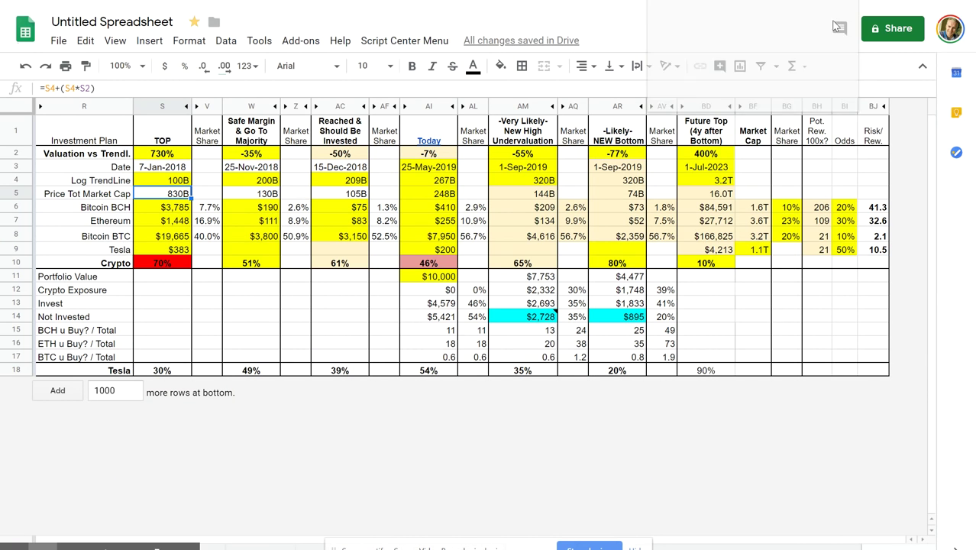
click(706, 289)
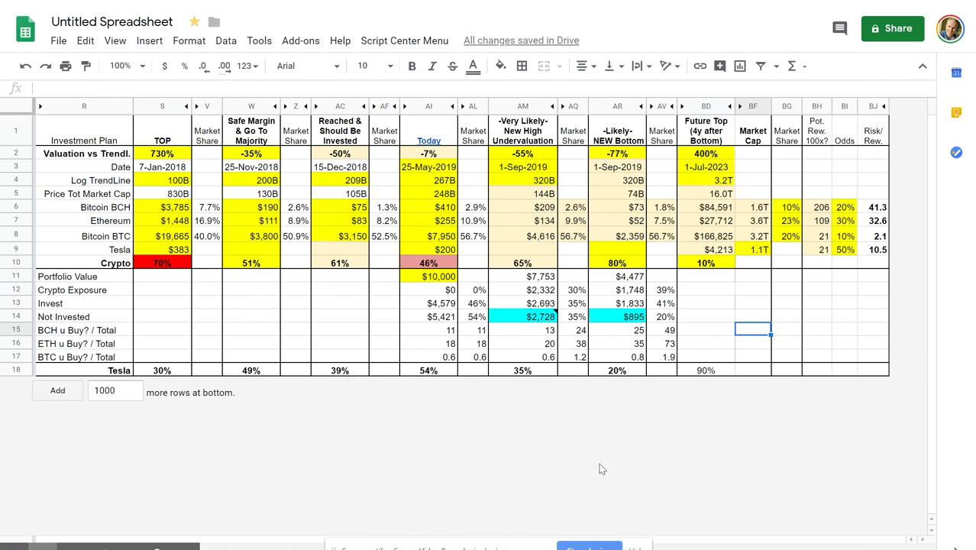
key(alt+Tab)
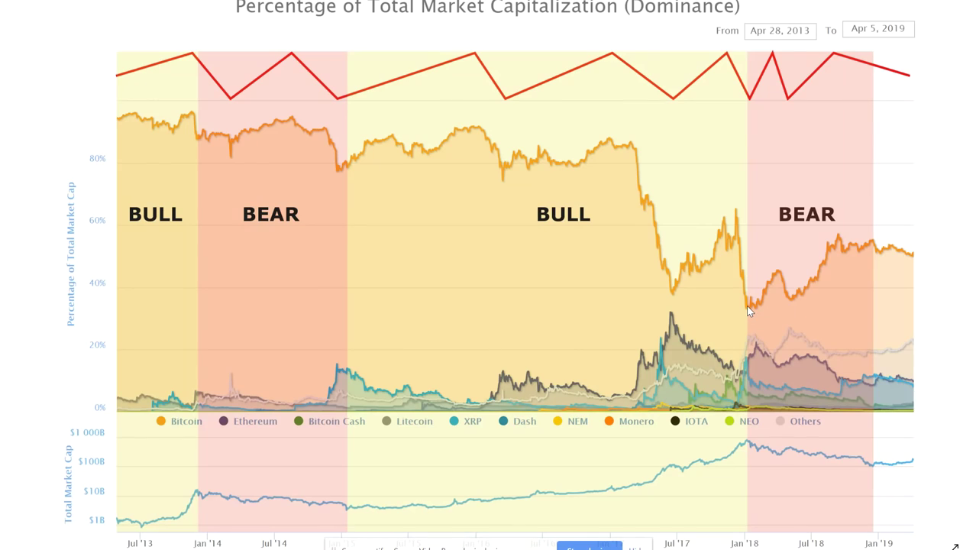
key(alt+Tab)
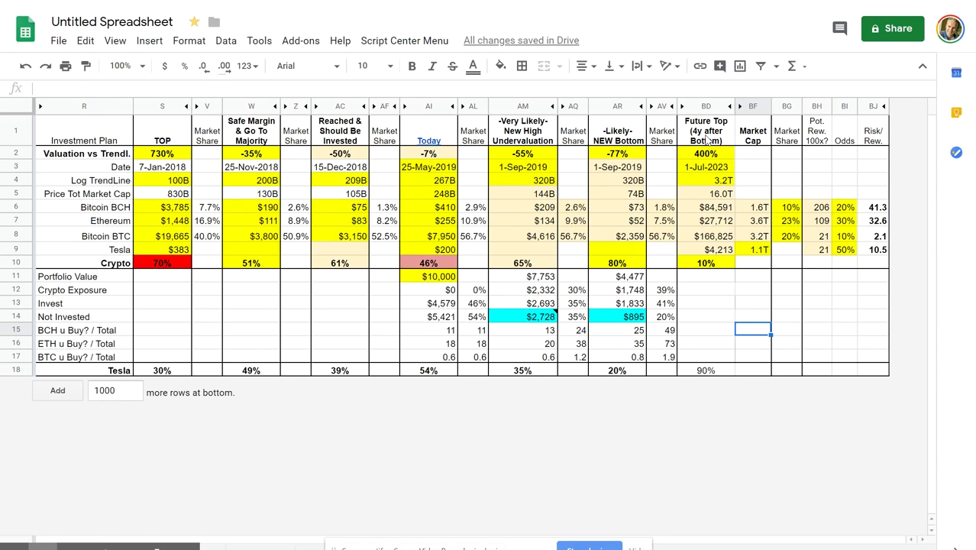
- Examine the Future Top scenario's date, total market cap and Bitcoin BTC market share
click(707, 139)
click(724, 169)
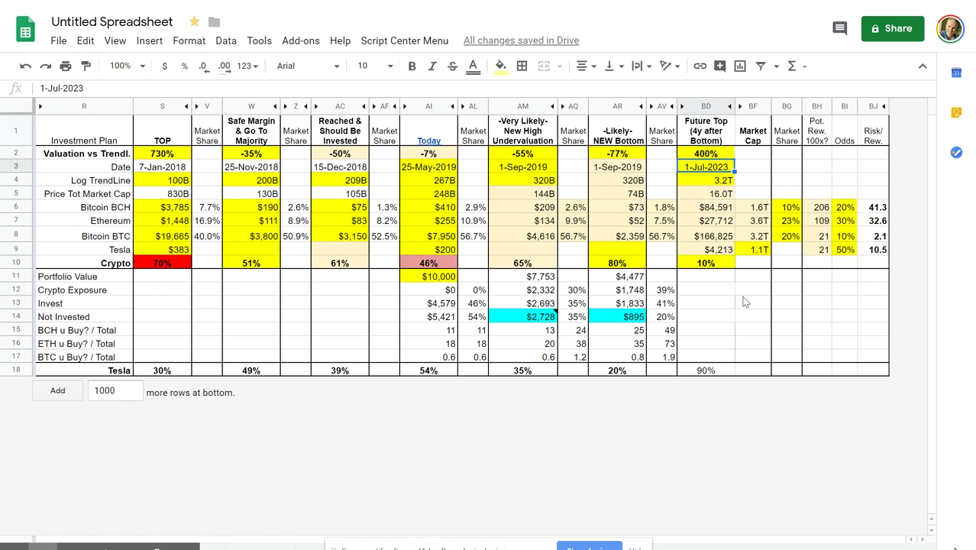
click(787, 236)
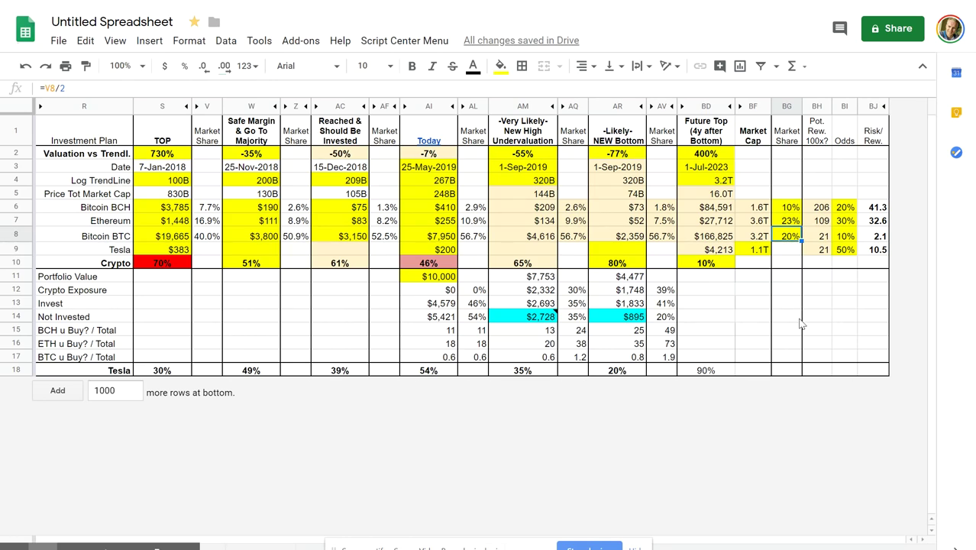
click(791, 250)
click(719, 197)
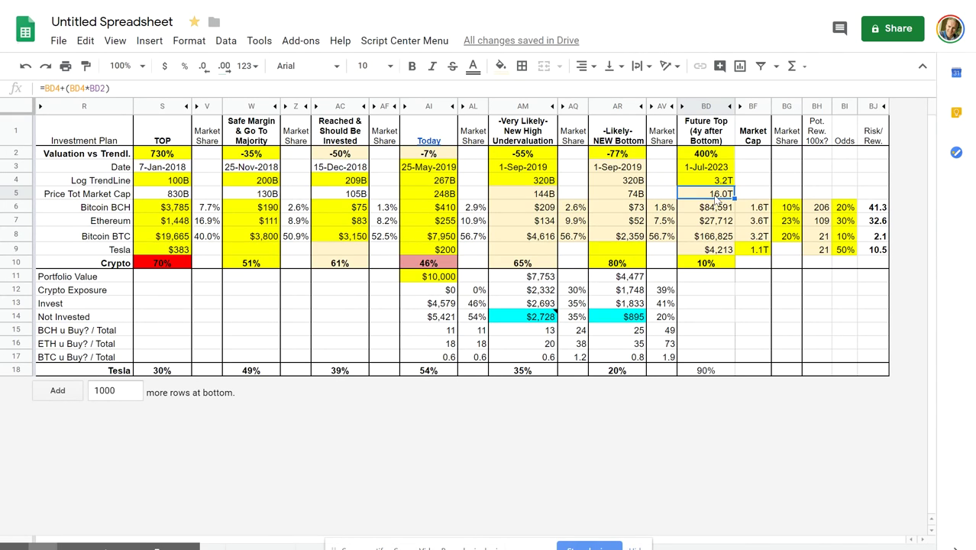
click(793, 238)
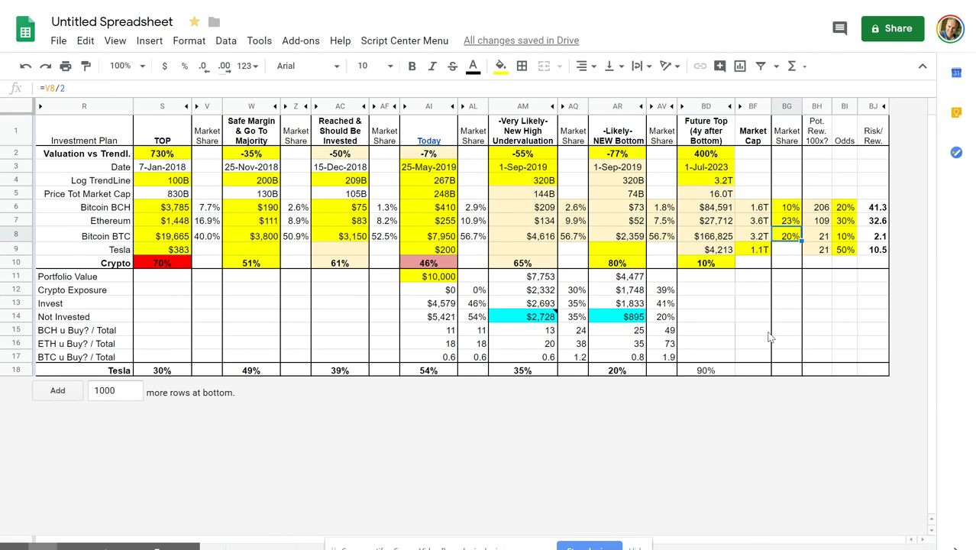
- Compare Bitcoin BTC's Future Top price and potential reward with its price today
click(717, 238)
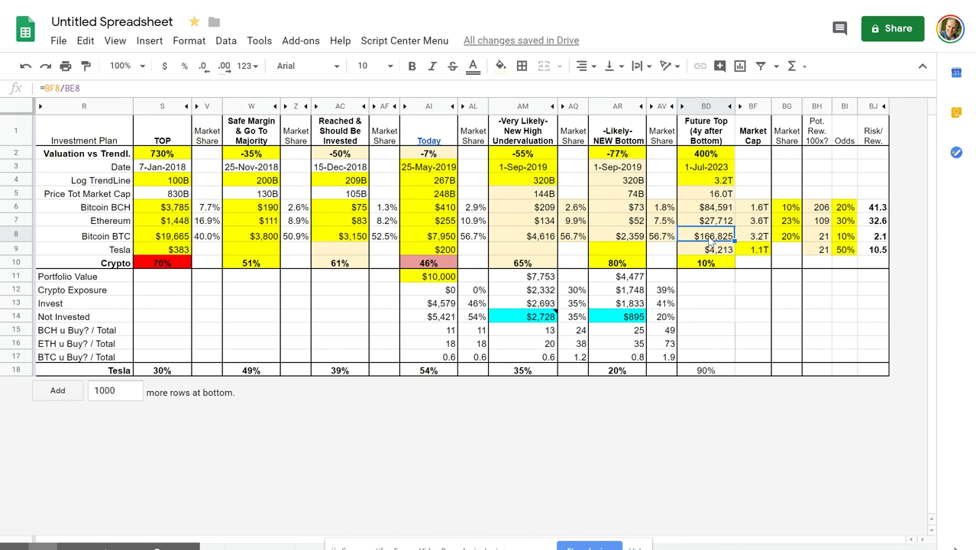
click(819, 238)
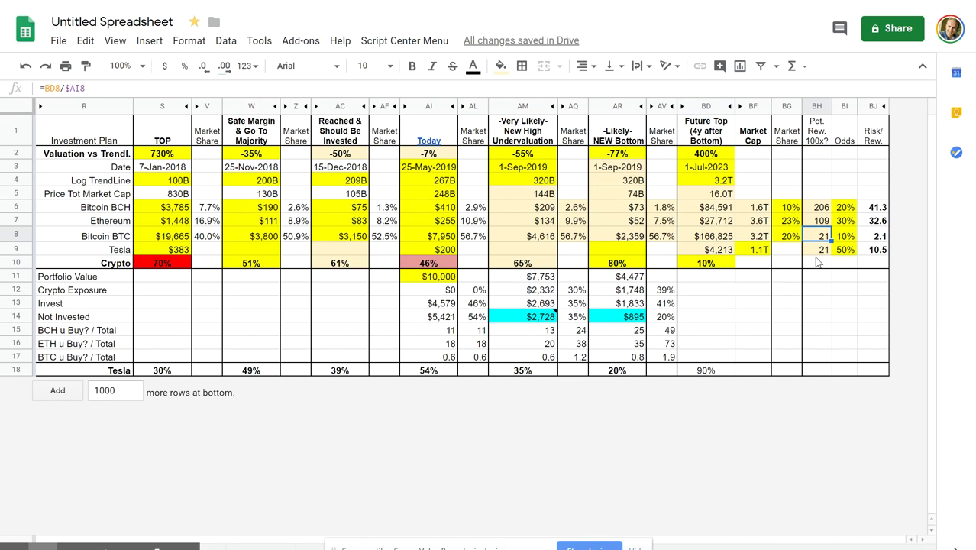
click(447, 237)
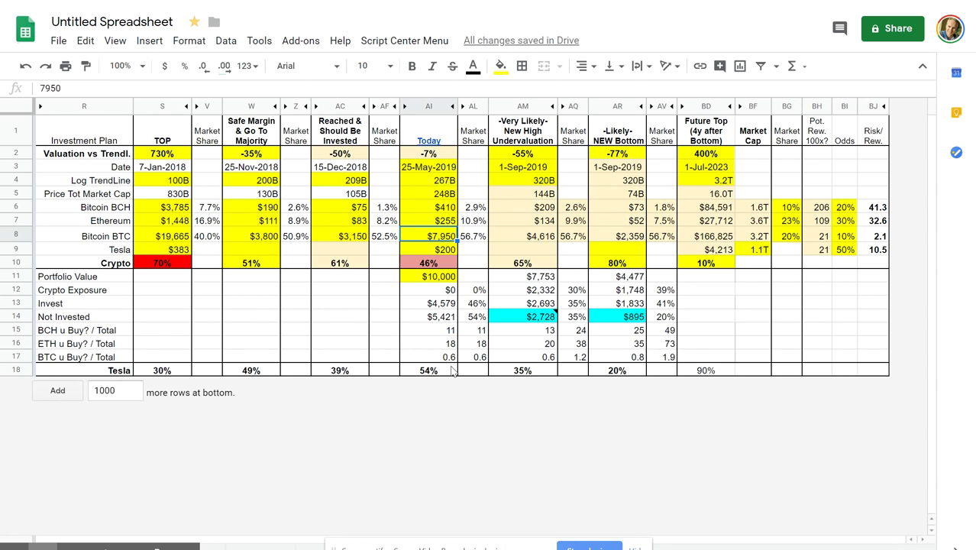
- Review the three coins' Future Top market shares against the Ethereum and Bitcoin BTC shares at the TOP
click(783, 240)
click(787, 208)
click(795, 223)
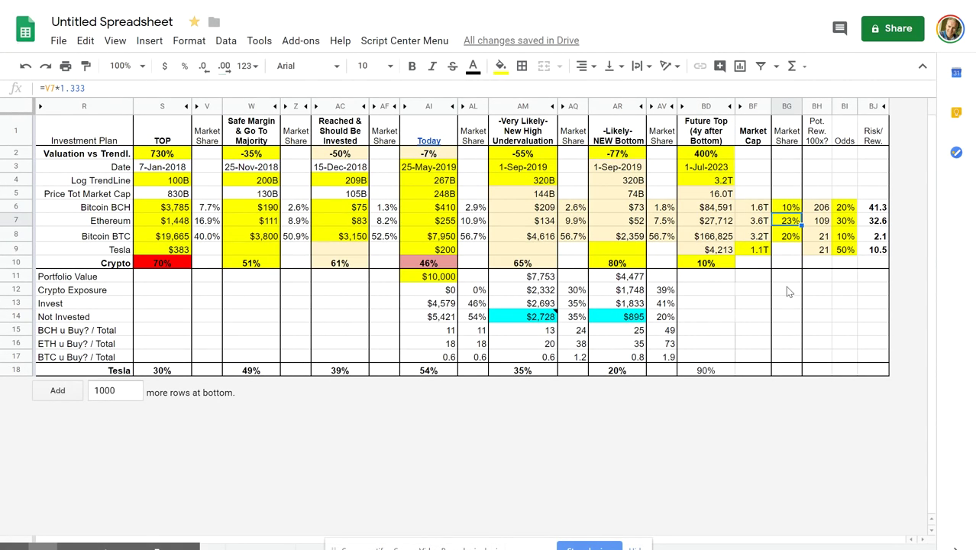
click(785, 238)
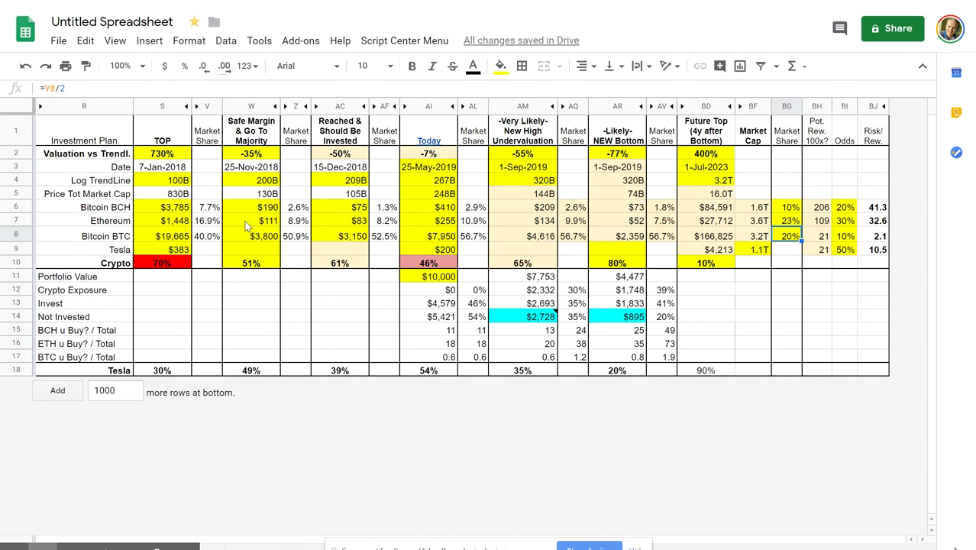
click(217, 223)
click(210, 237)
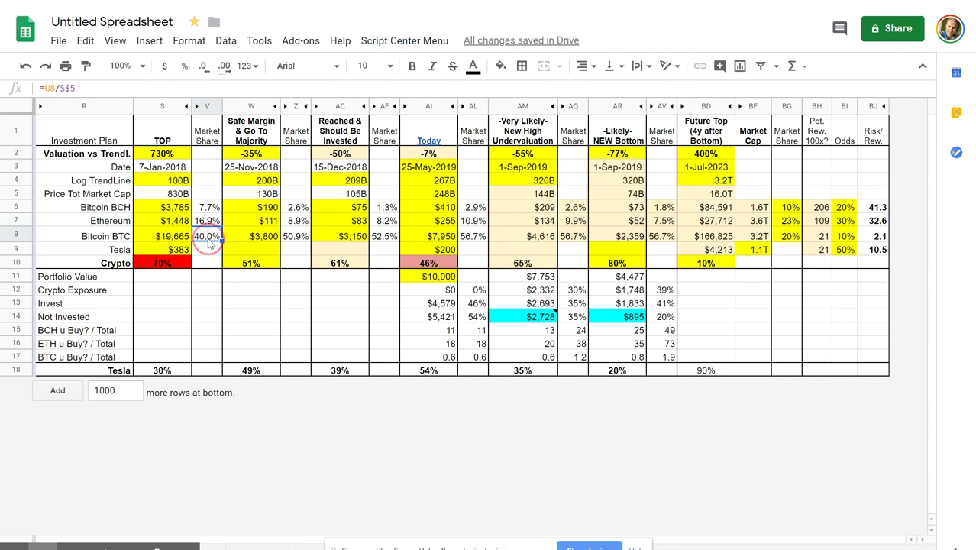
click(212, 221)
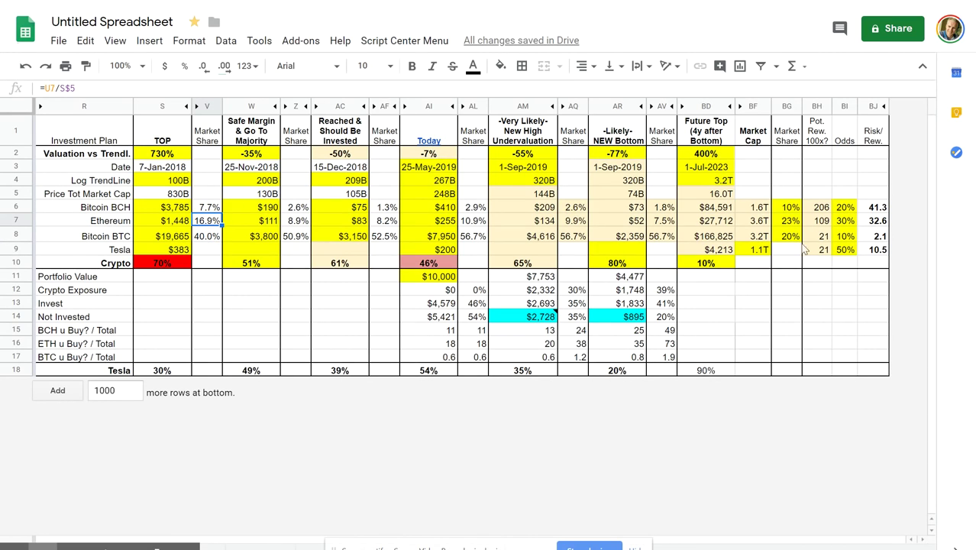
- Compare the Future Top market shares of Ethereum and Bitcoin BCH with their shares at the TOP
click(787, 222)
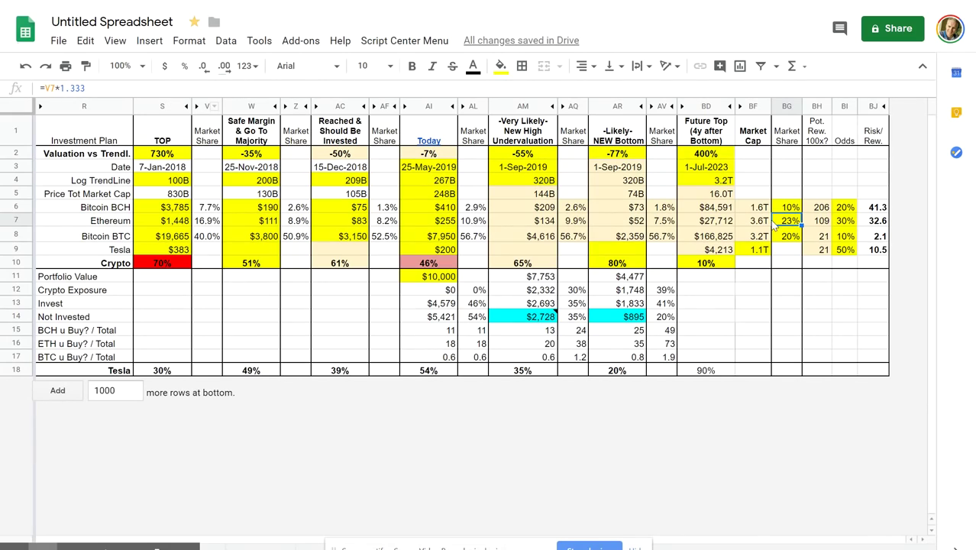
click(198, 226)
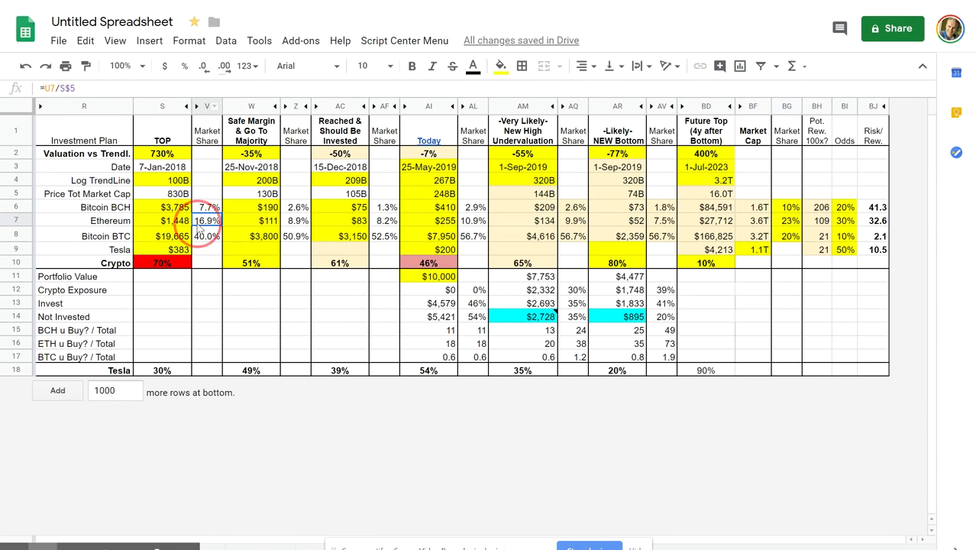
click(789, 223)
click(204, 210)
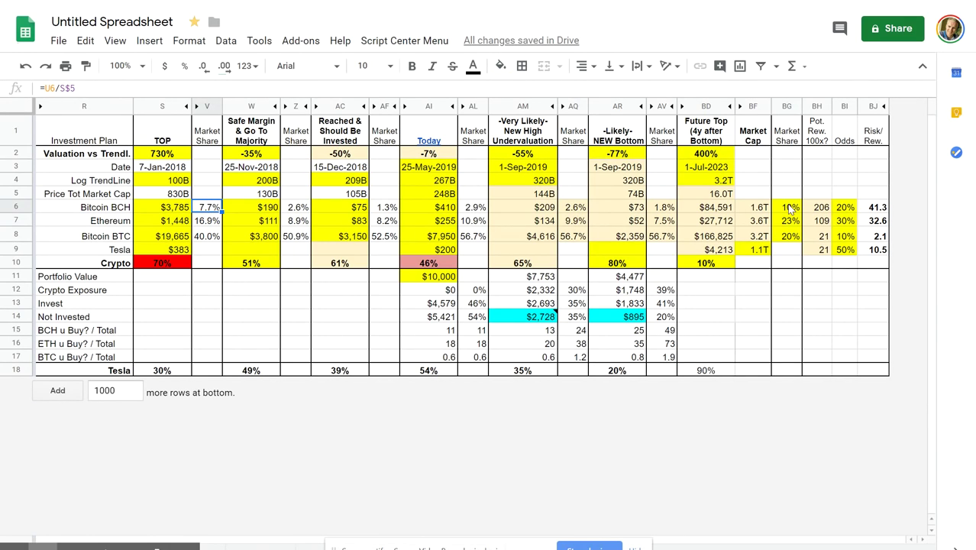
click(788, 207)
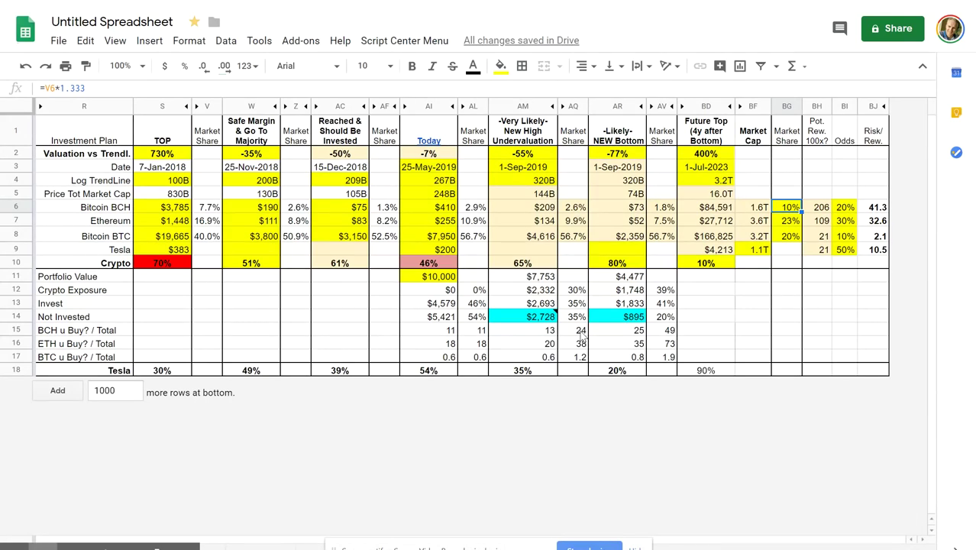
- Inspect the Future Top market share formulas of Bitcoin BTC, Bitcoin BCH and Ethereum
click(786, 237)
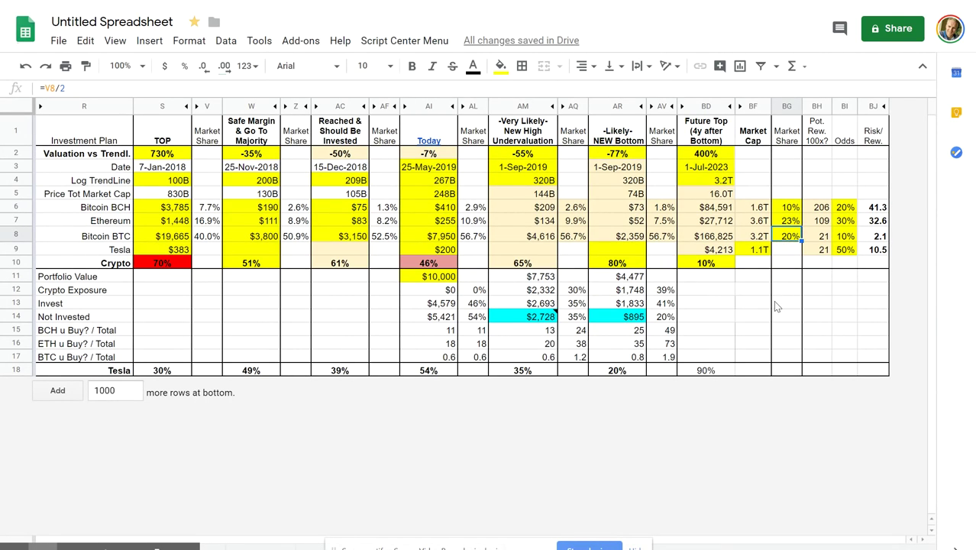
click(788, 208)
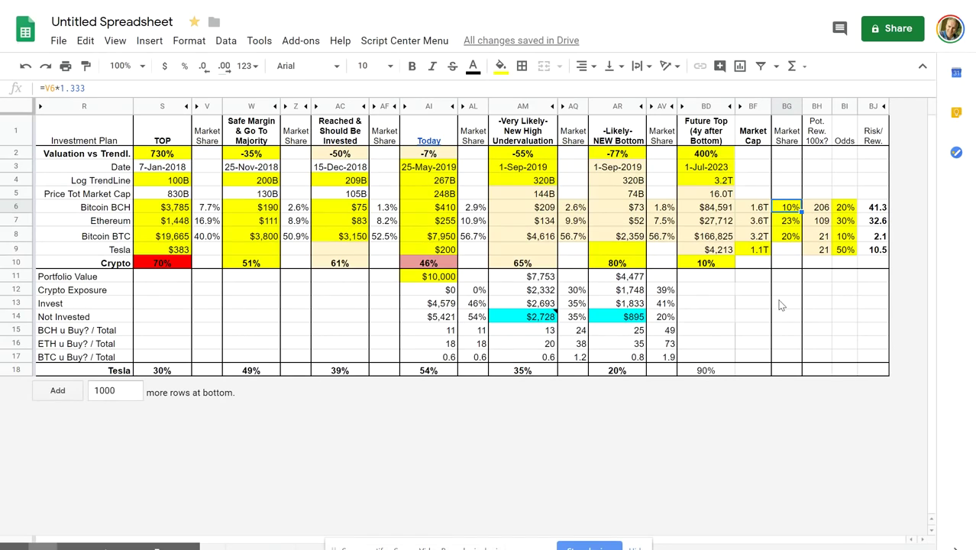
click(793, 222)
click(792, 210)
click(793, 223)
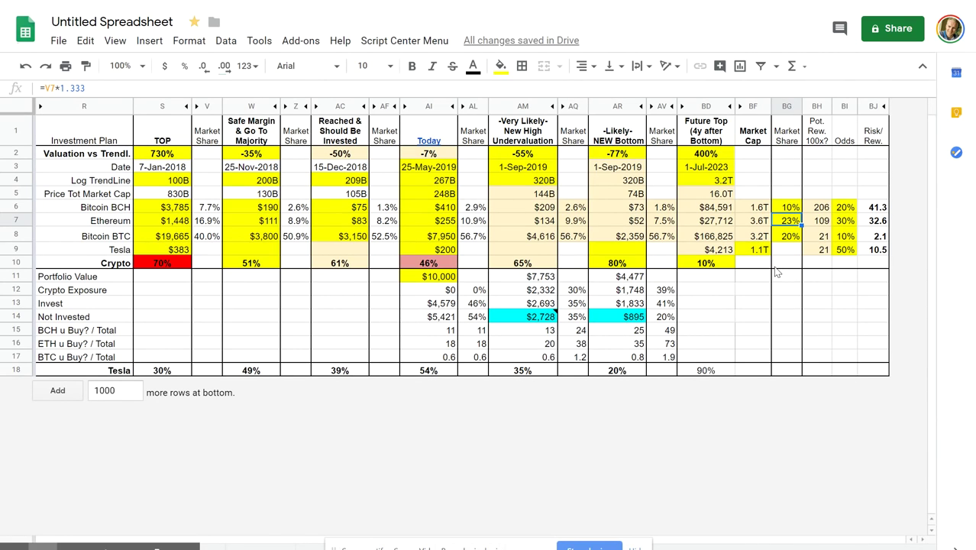
- Compare Ethereum's market share at the TOP with its Future Top share, and check the Future Top total market cap
click(205, 221)
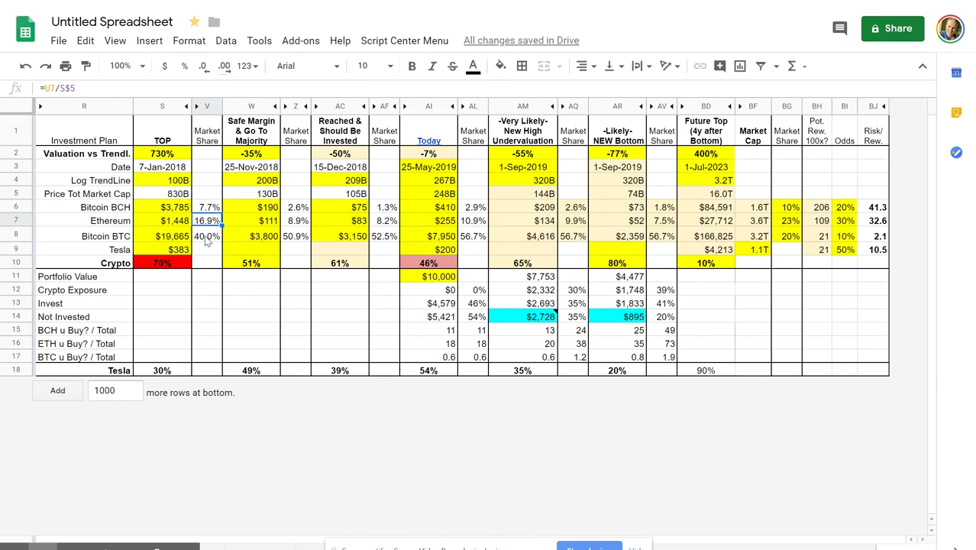
click(786, 221)
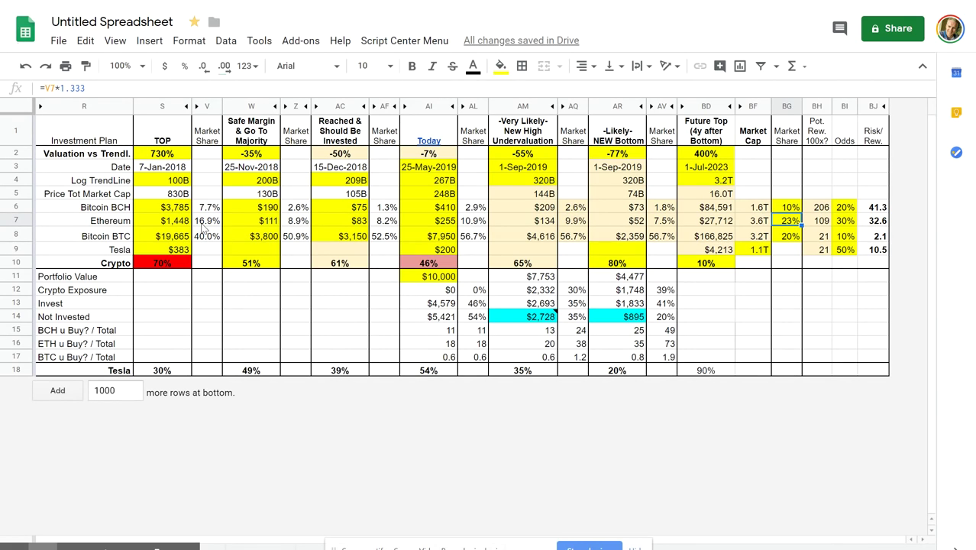
click(203, 222)
click(786, 221)
click(204, 222)
click(696, 184)
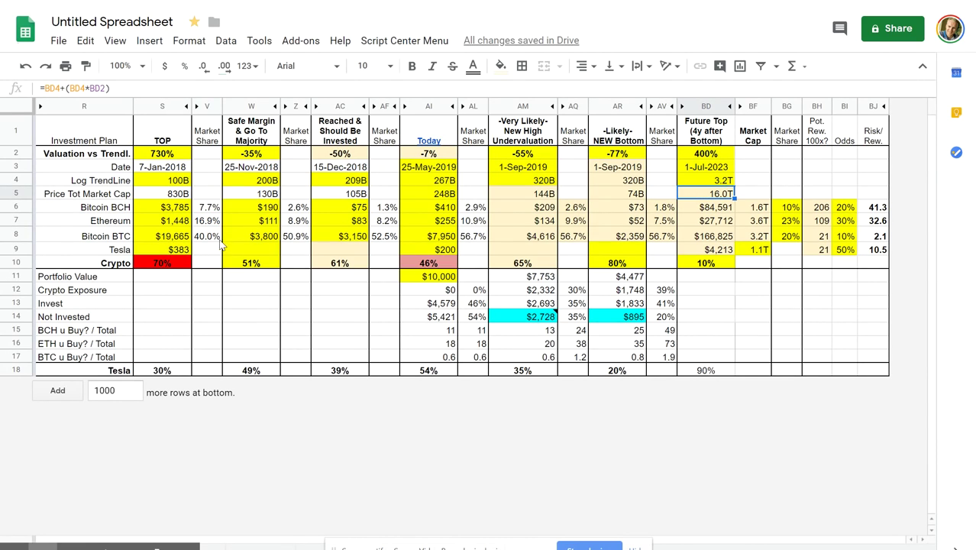
click(206, 223)
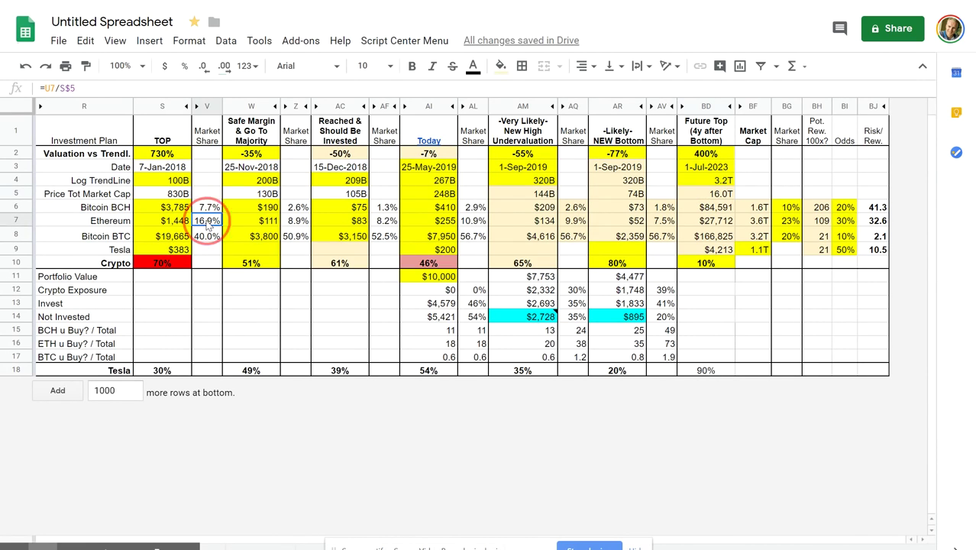
- Set Ethereum's Future Top market share in BG7 equal to its TOP market share with the formula =V7
click(791, 221)
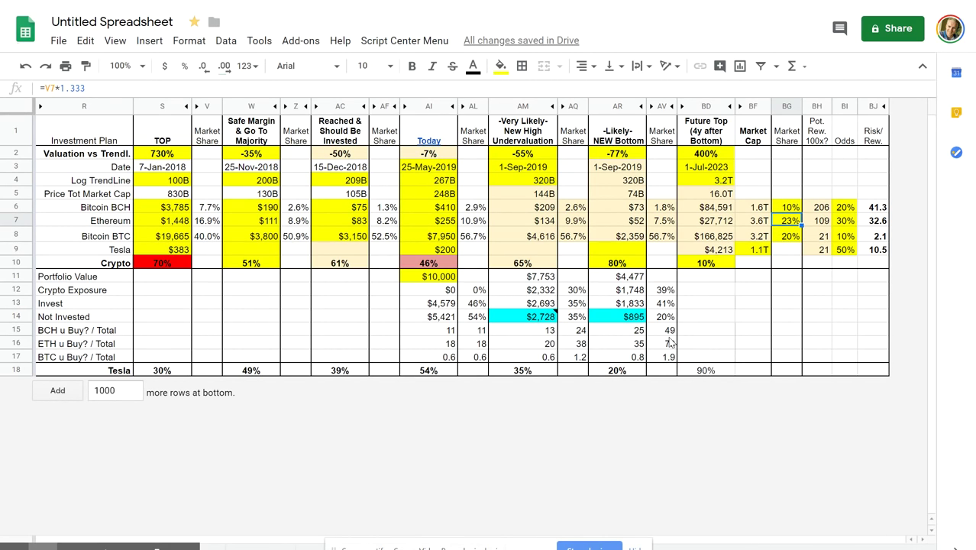
text(=)
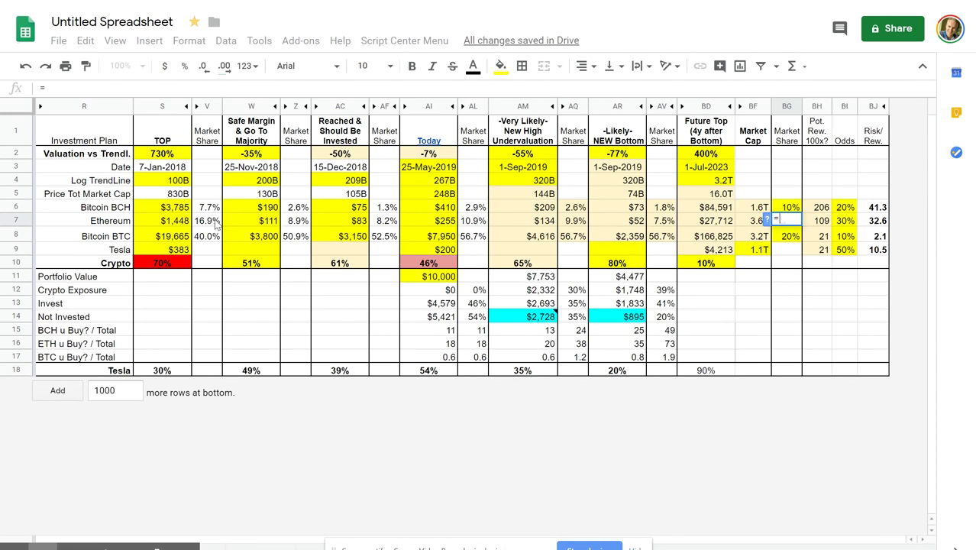
click(216, 223)
key(Return)
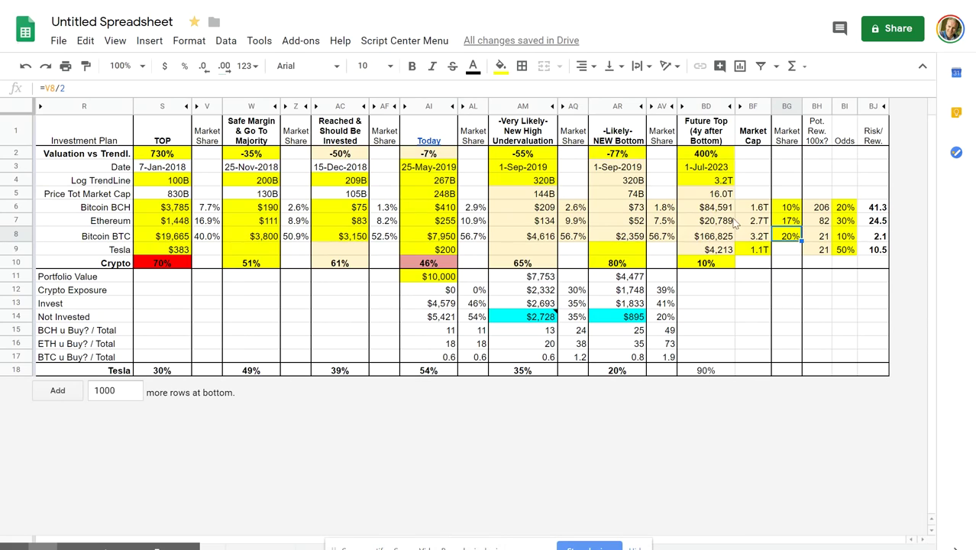
- Check Ethereum's Future Top market share and potential reward, undoing and redoing the last change to compare
click(781, 222)
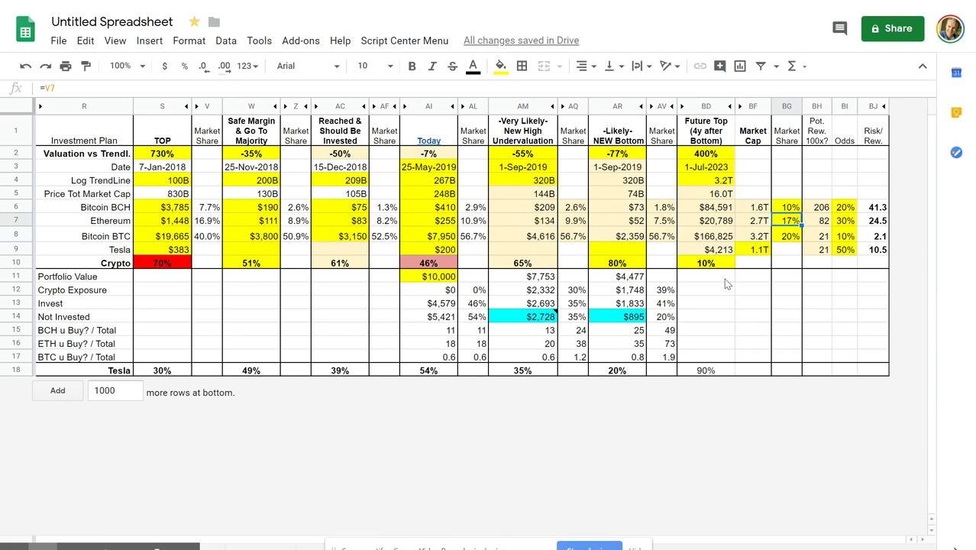
click(826, 224)
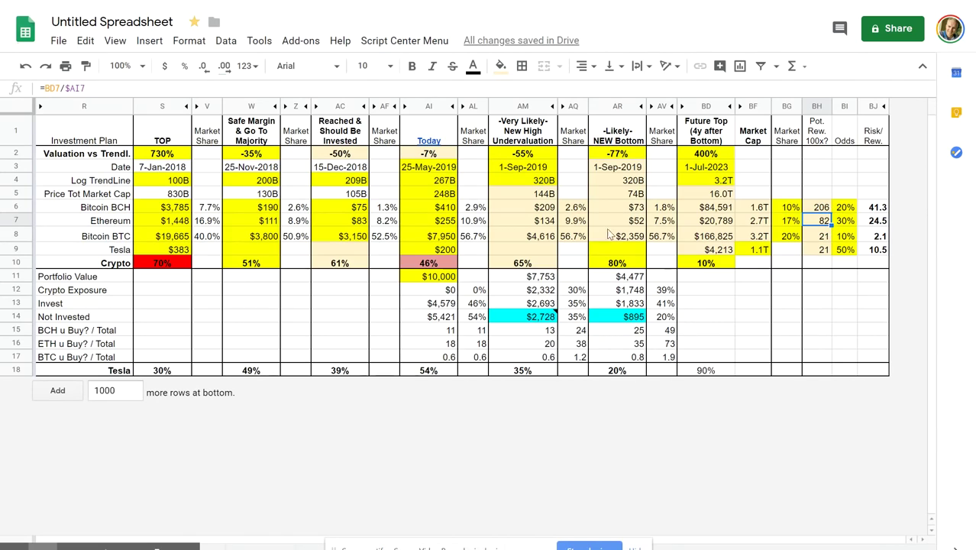
click(25, 66)
click(45, 67)
click(784, 219)
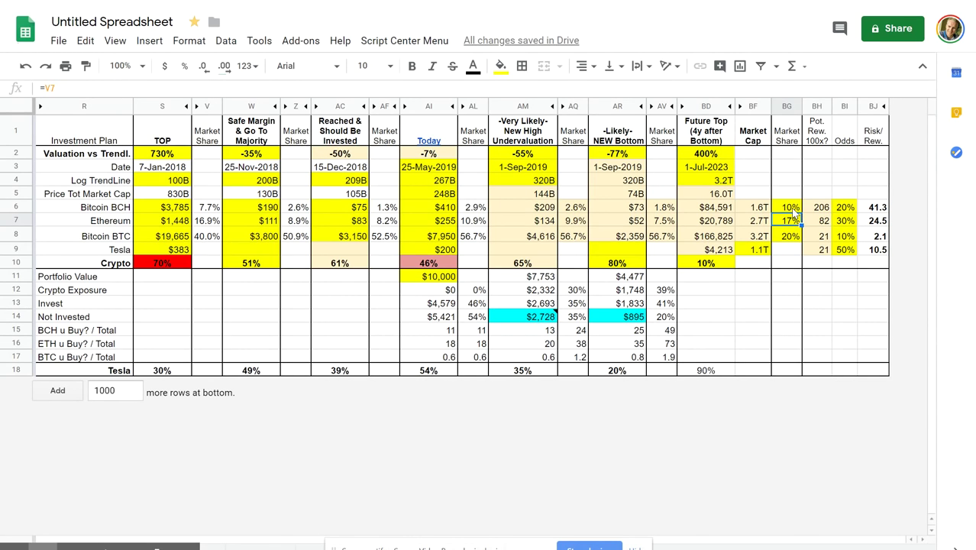
- Compare Bitcoin BCH's Future Top market share with its share at the TOP, and check Bitcoin BTC's Future Top share formula
key(Up)
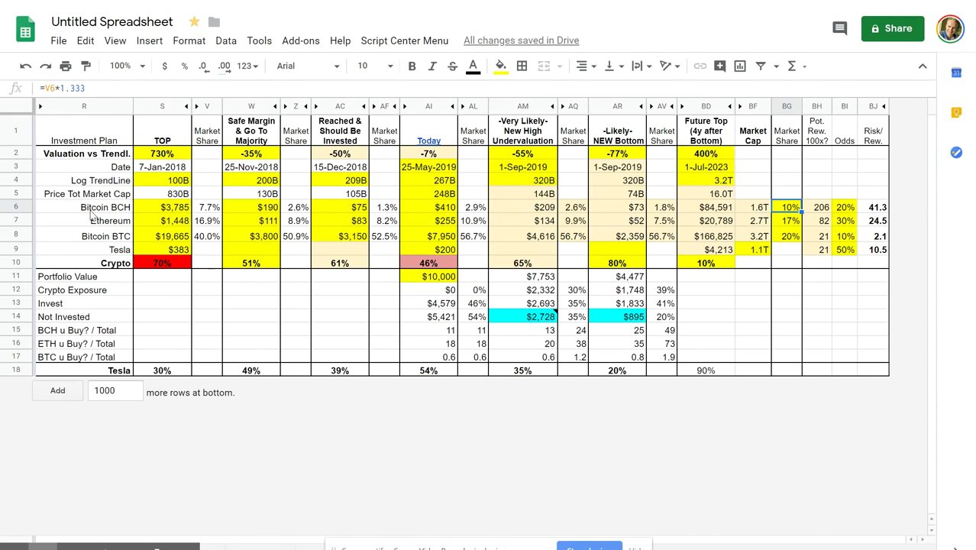
click(207, 209)
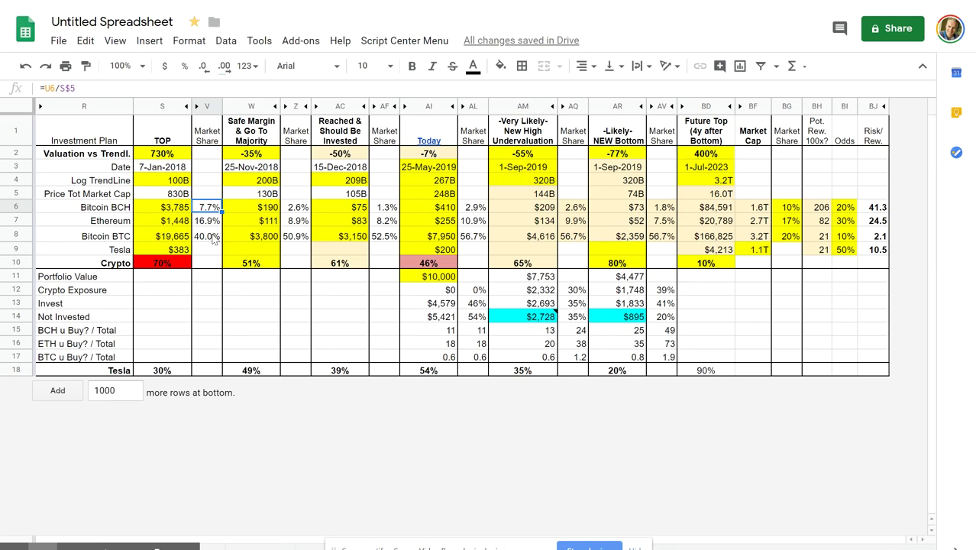
click(787, 211)
click(214, 207)
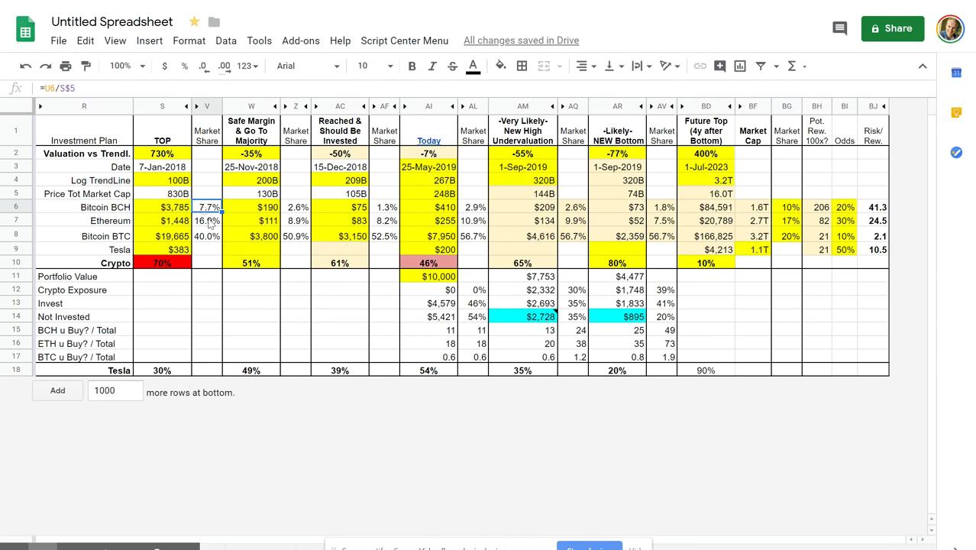
click(789, 210)
click(791, 237)
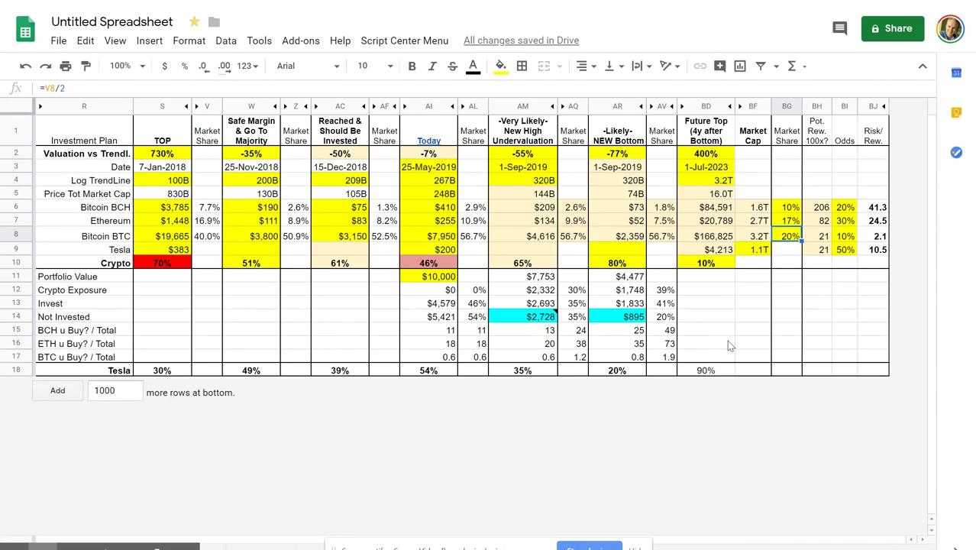
click(790, 211)
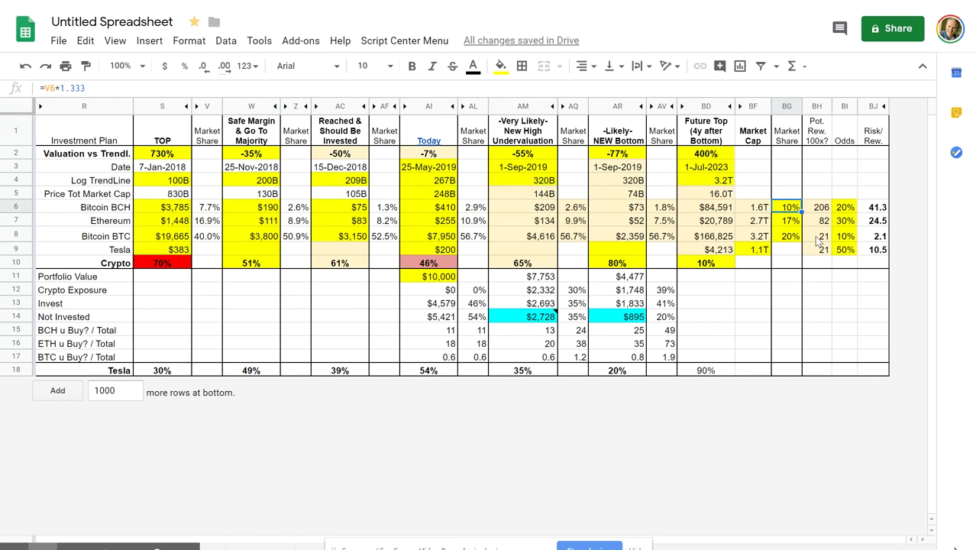
- Set today's Bitcoin BCH price in AI6 to 400 and check its potential reward
click(820, 208)
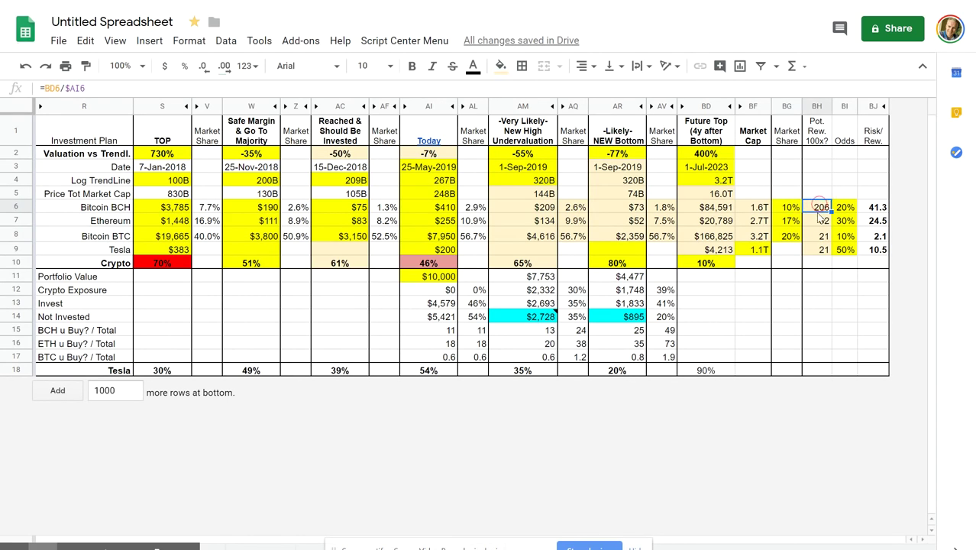
key(Left)
click(436, 209)
text(400)
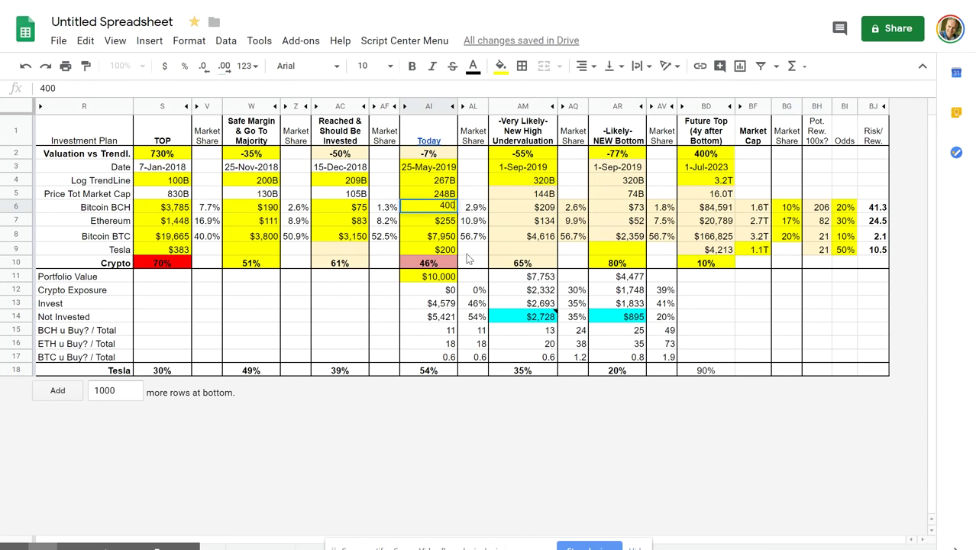
key(Return)
click(814, 208)
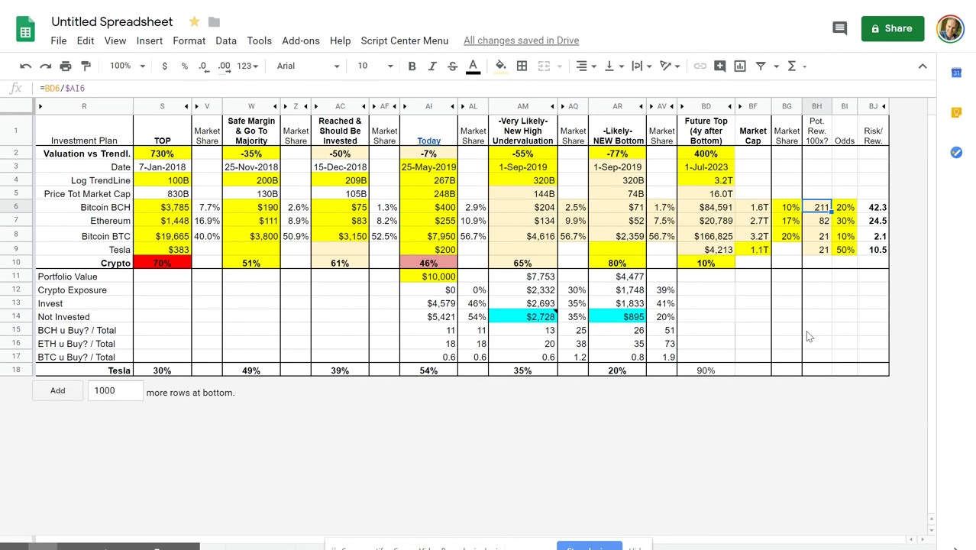
- Review the potential rewards of Ethereum, Bitcoin BTC and Tesla, and compare Tesla's price today with its TOP price
click(823, 224)
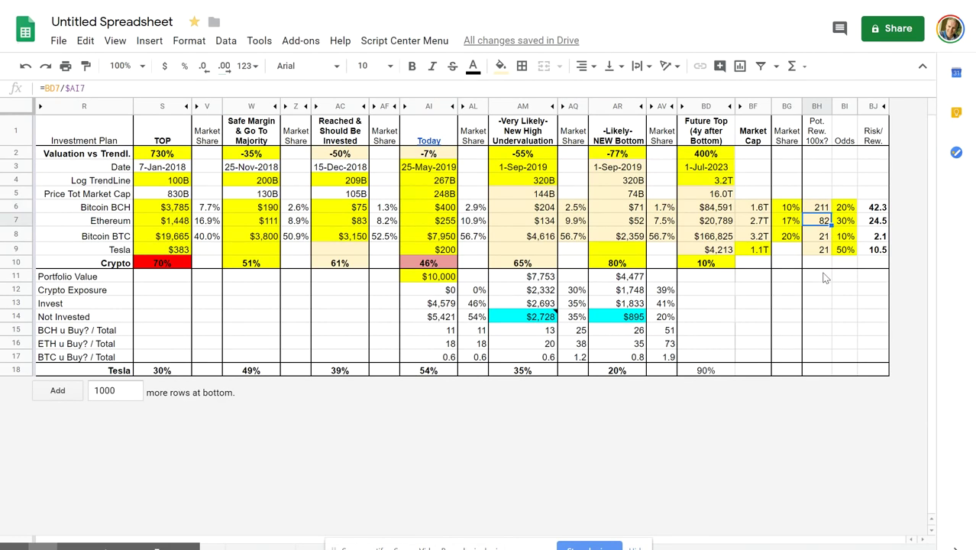
click(819, 236)
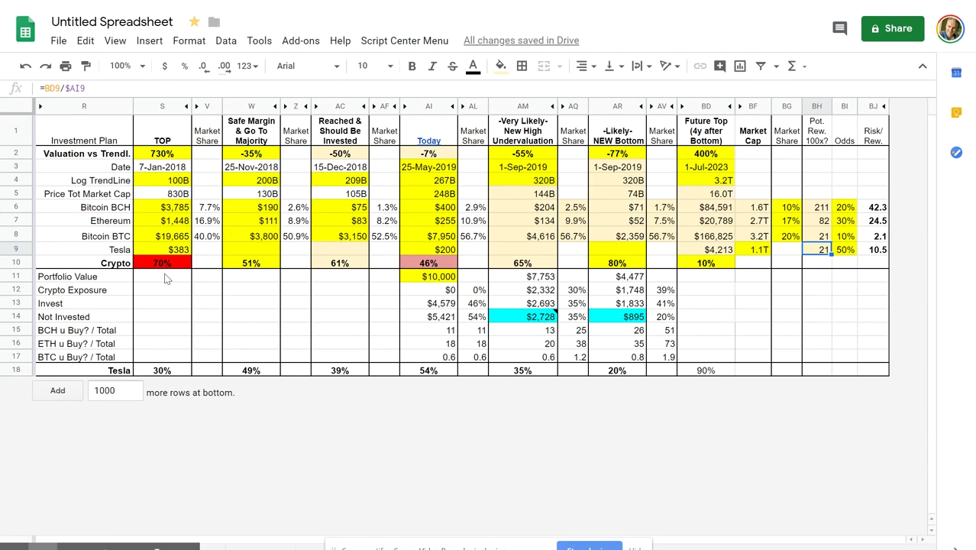
click(128, 254)
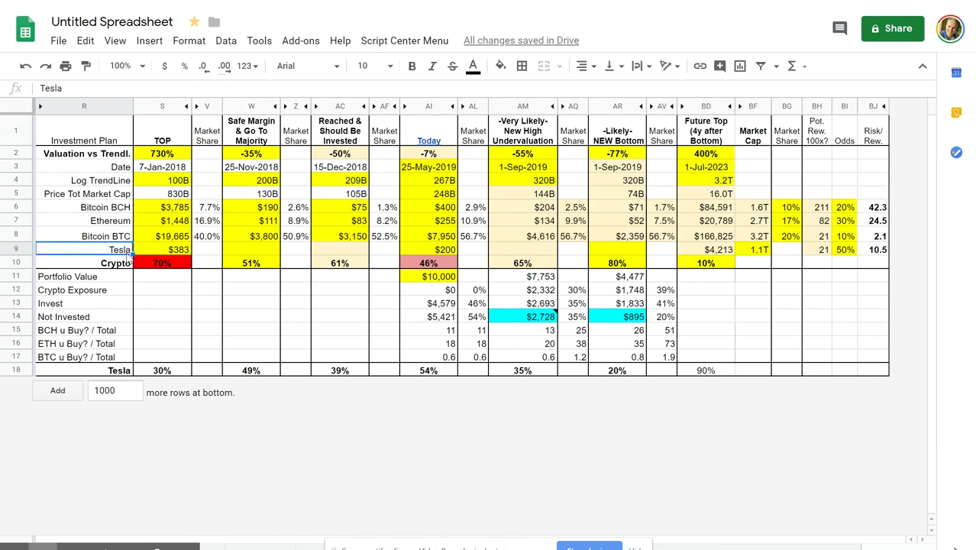
click(451, 250)
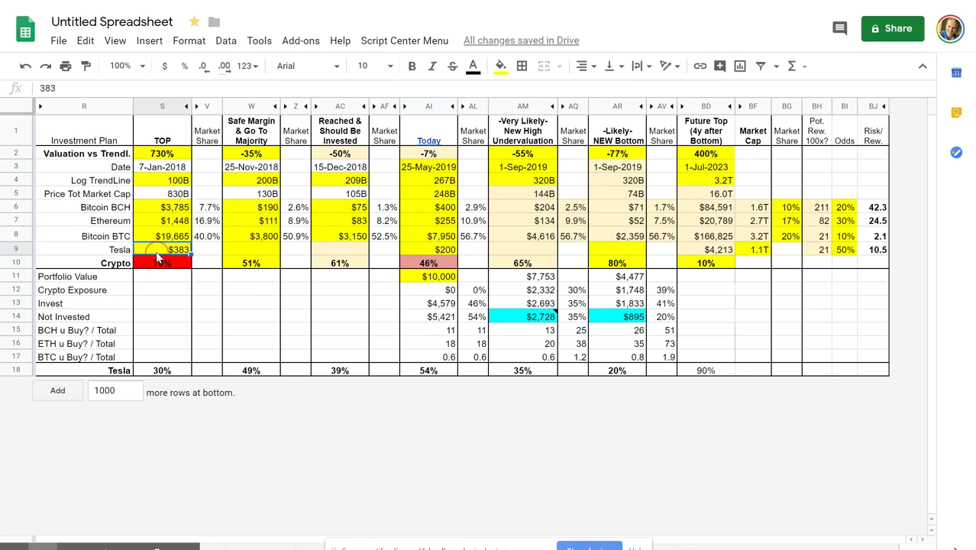
click(436, 250)
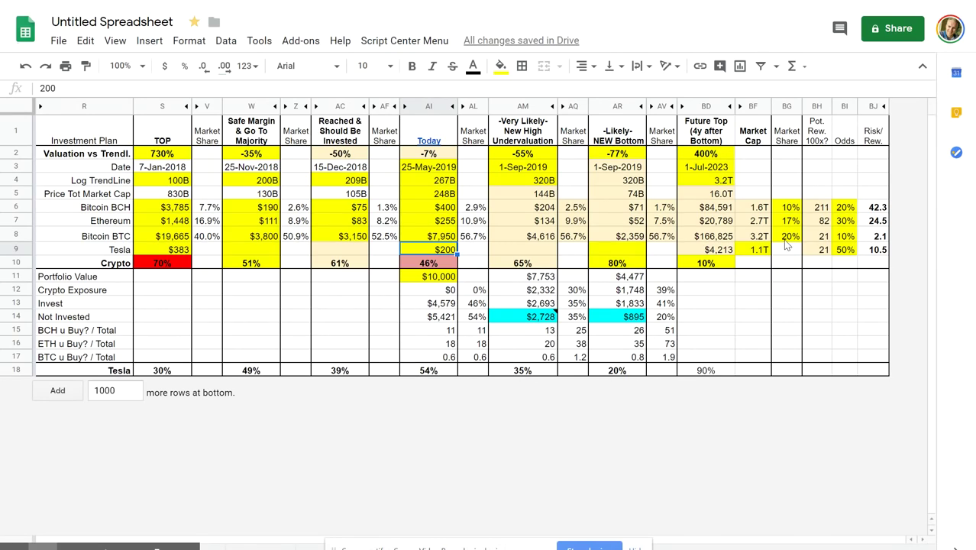
- Compare the Future Top market caps of Bitcoin BCH, Ethereum and Bitcoin BTC with the total market cap in BD5
drag(756, 208, 760, 239)
click(715, 193)
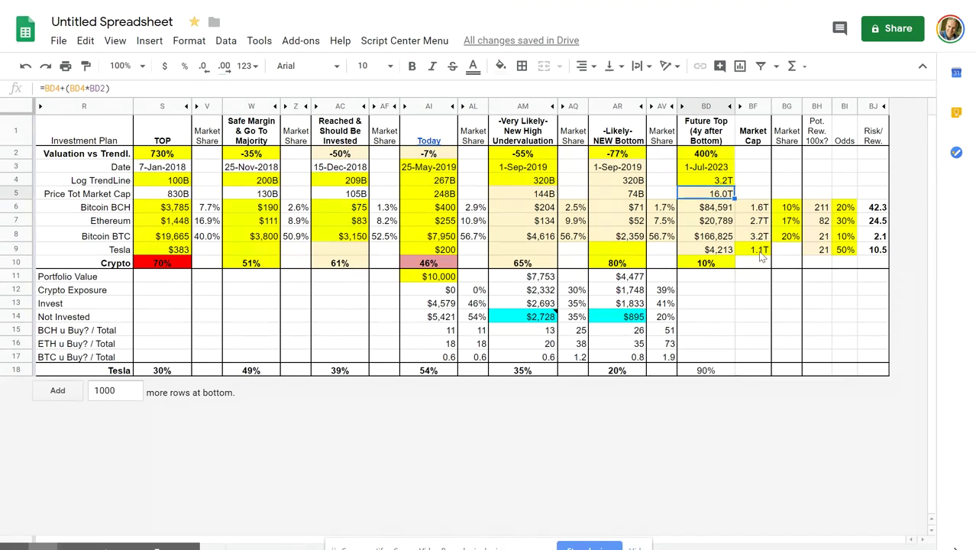
click(747, 207)
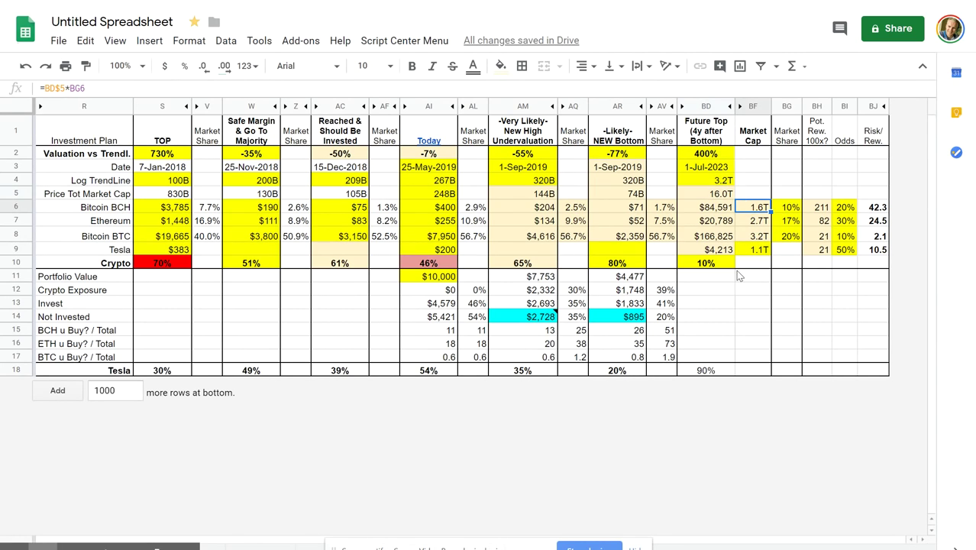
click(763, 223)
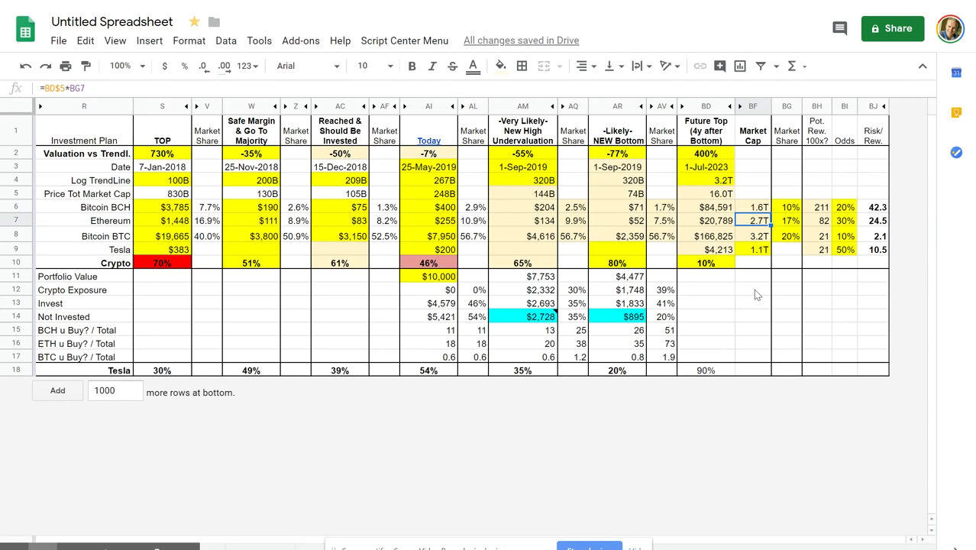
click(757, 237)
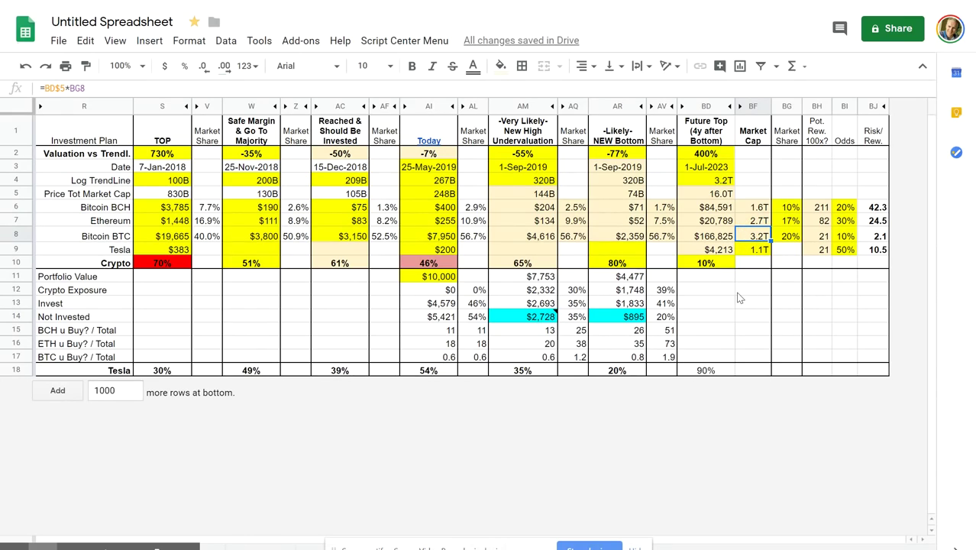
click(753, 208)
click(753, 222)
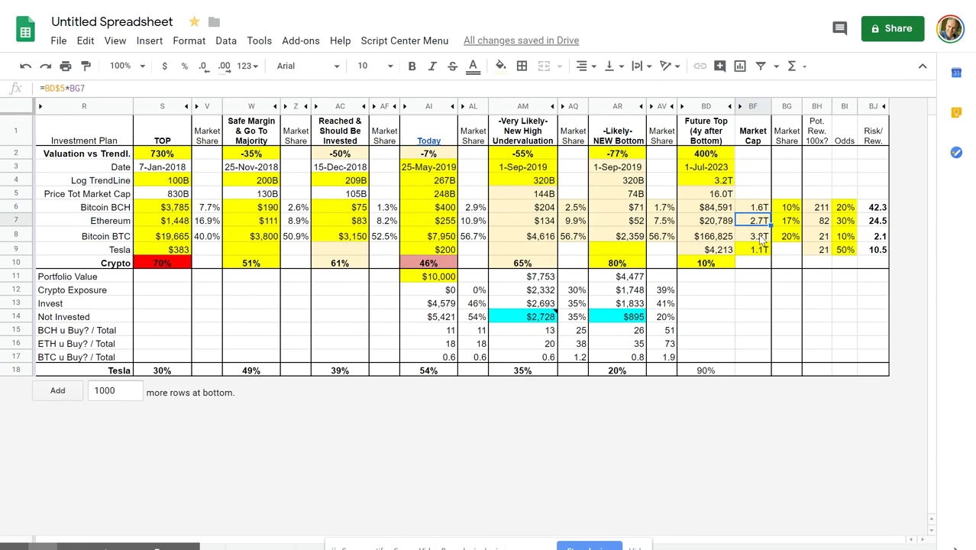
click(759, 240)
click(722, 193)
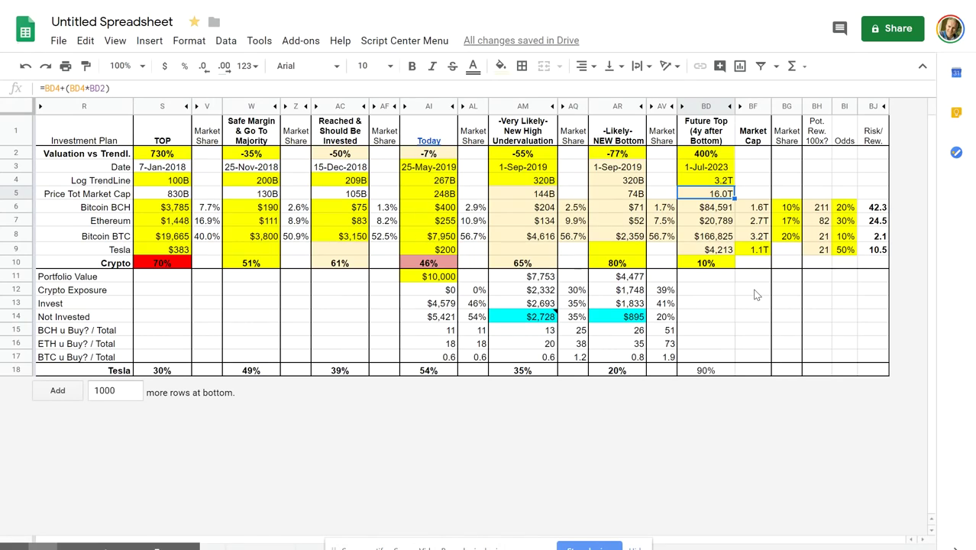
click(754, 209)
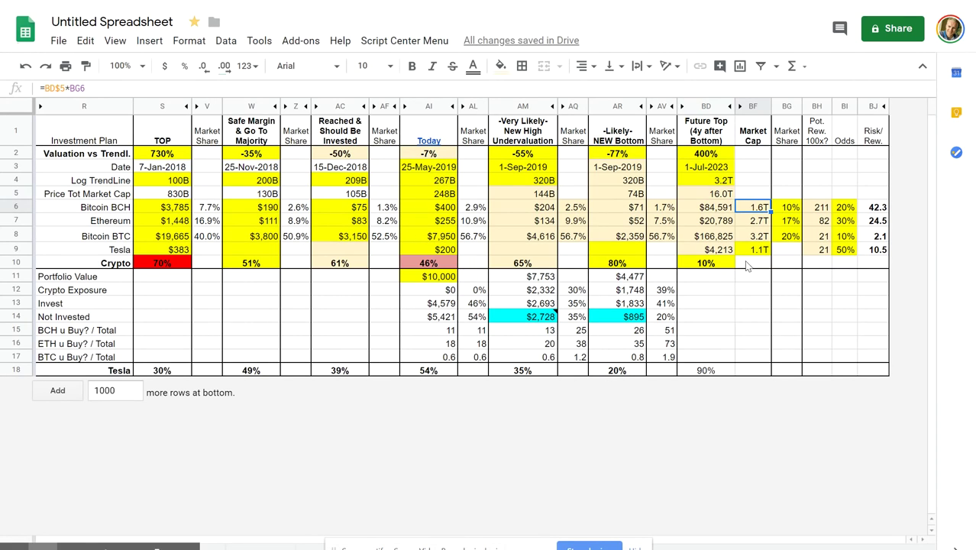
click(764, 220)
key(Down)
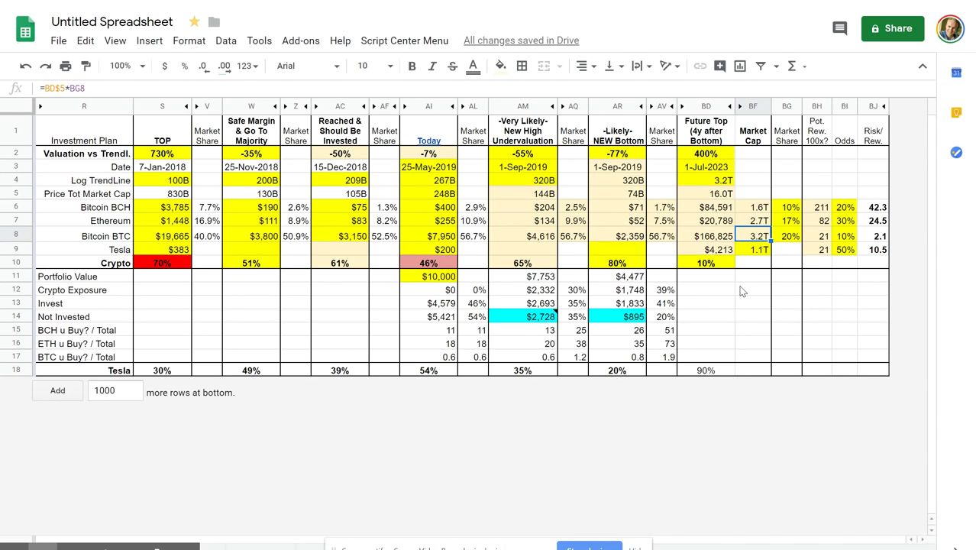
- Examine Tesla's Future Top market cap formula alongside its price today and the total crypto market cap
click(757, 250)
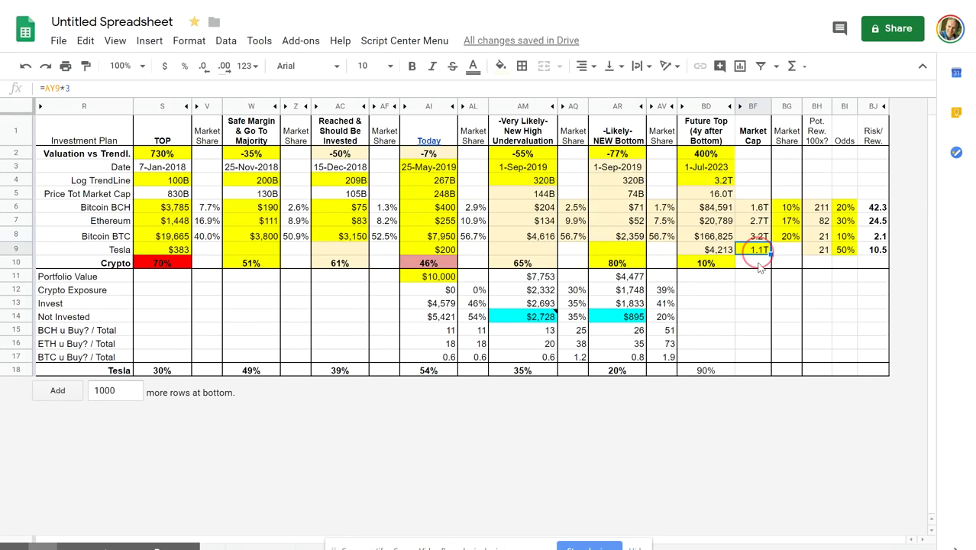
click(113, 252)
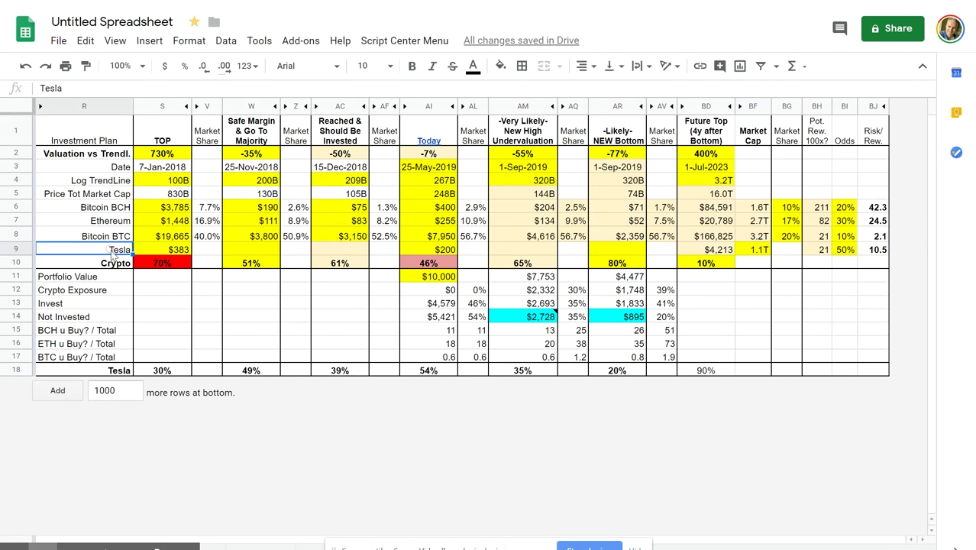
click(444, 252)
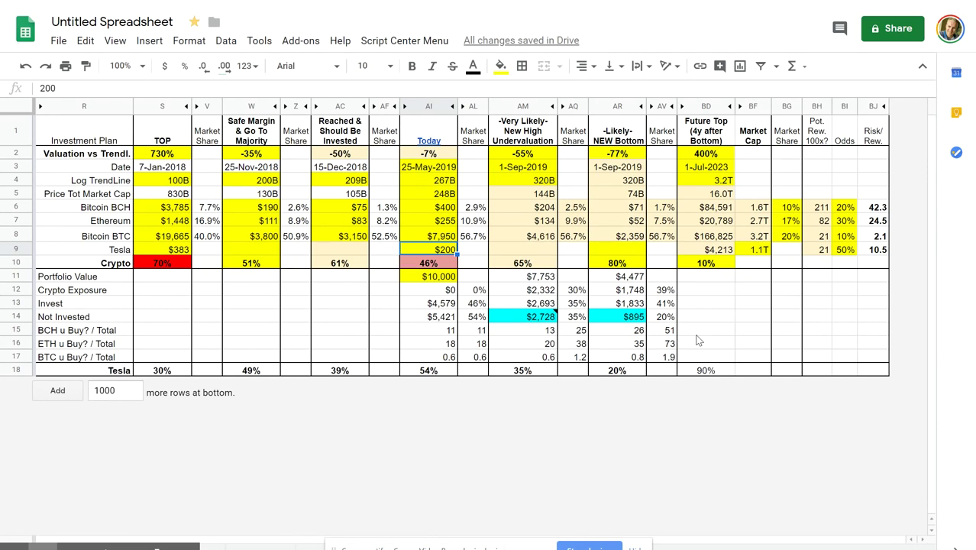
click(756, 252)
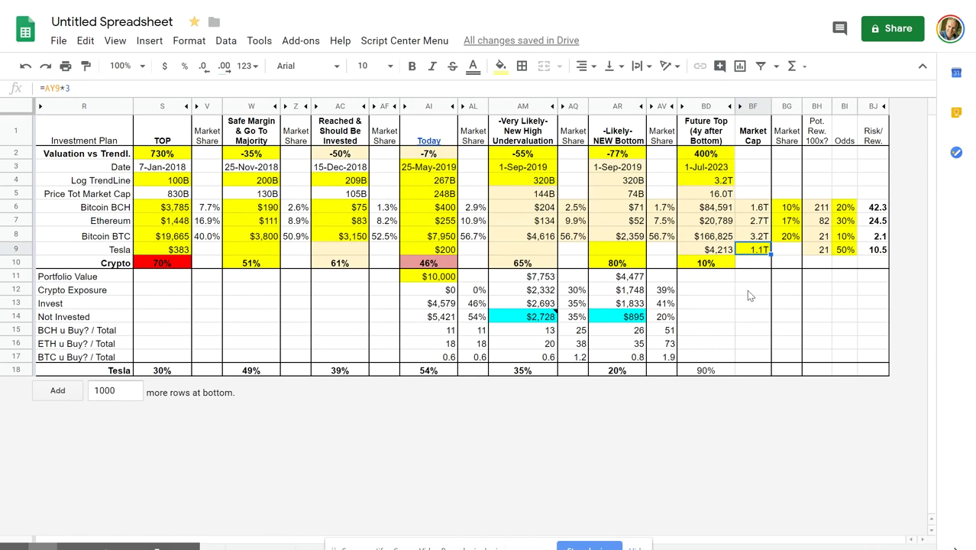
click(754, 263)
click(760, 255)
click(716, 196)
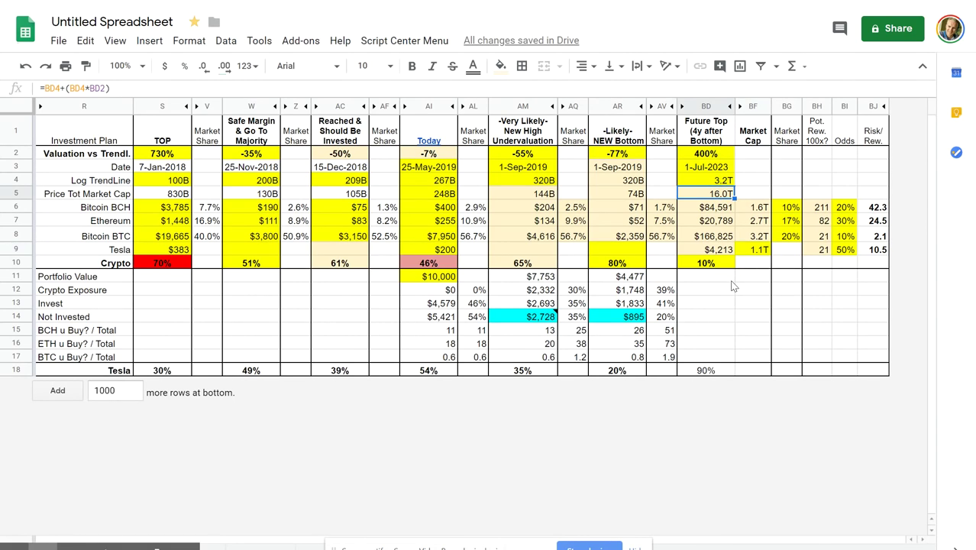
click(757, 251)
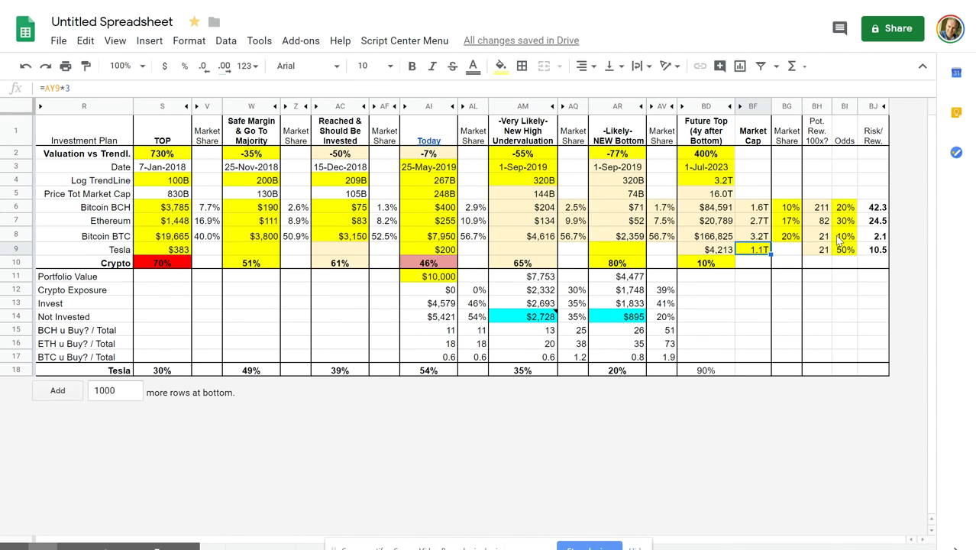
- Compare the potential rewards of the three coins and Tesla with their odds
drag(819, 207, 823, 242)
key(ctrl+z)
click(825, 253)
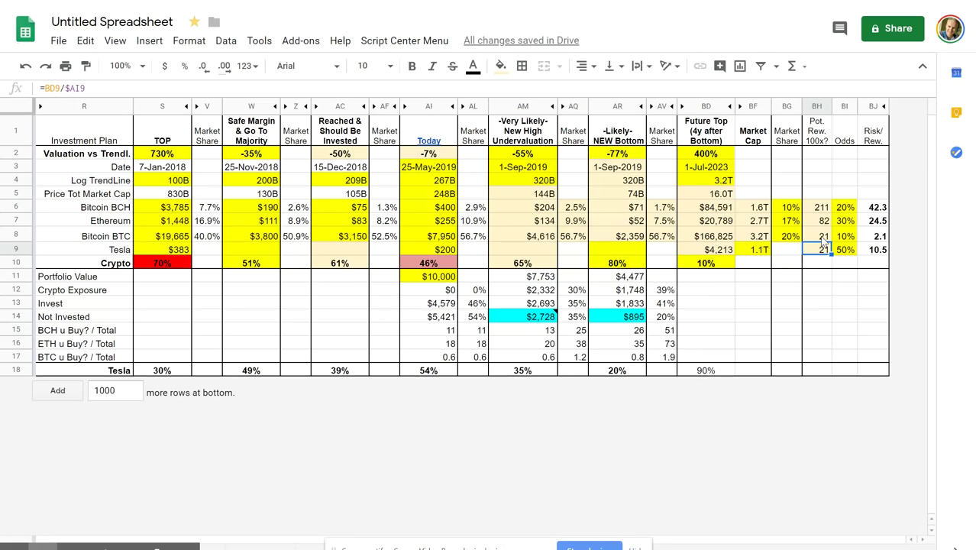
drag(844, 207, 844, 251)
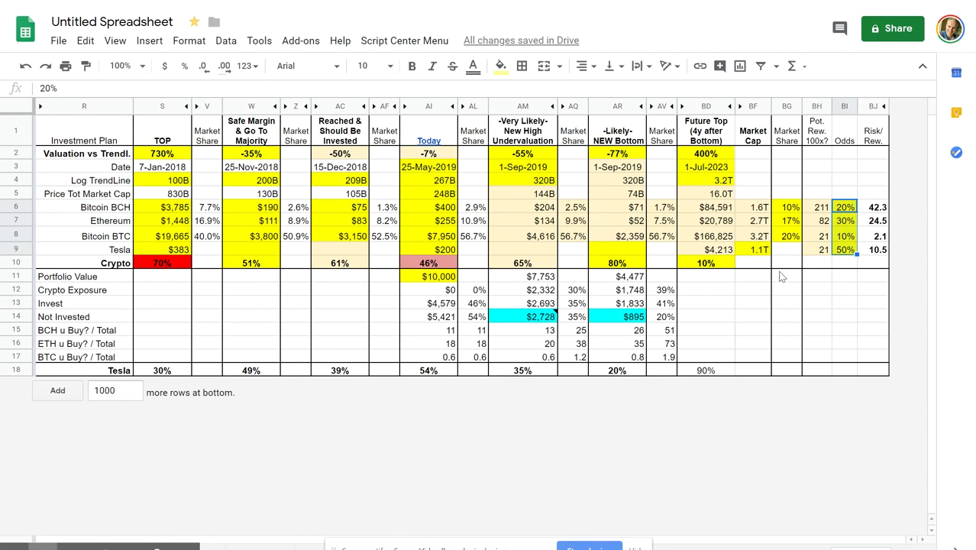
drag(822, 207, 823, 251)
- Examine the Odds column for all four assets, especially Tesla's, and recheck Bitcoin BTC's Future Top market share
click(845, 136)
drag(845, 207, 848, 257)
click(850, 267)
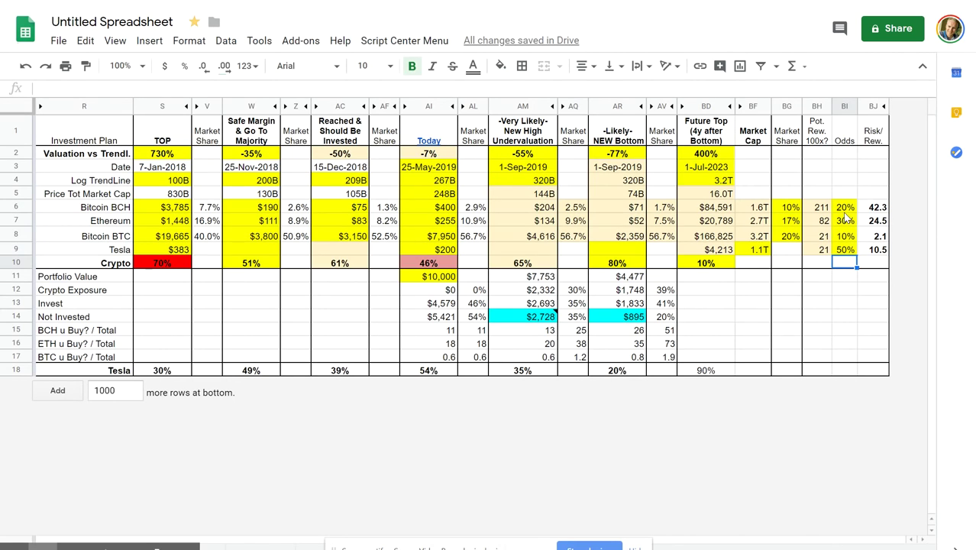
click(845, 250)
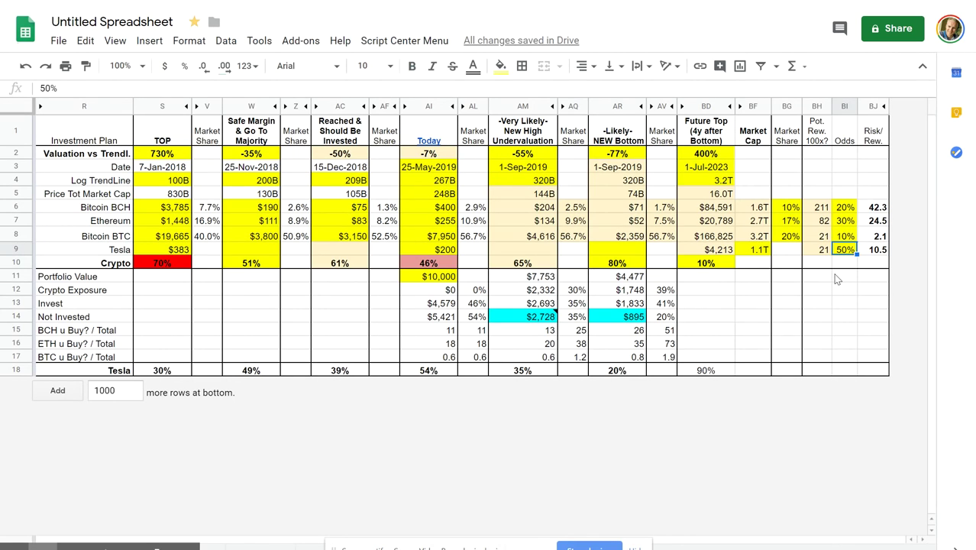
click(791, 242)
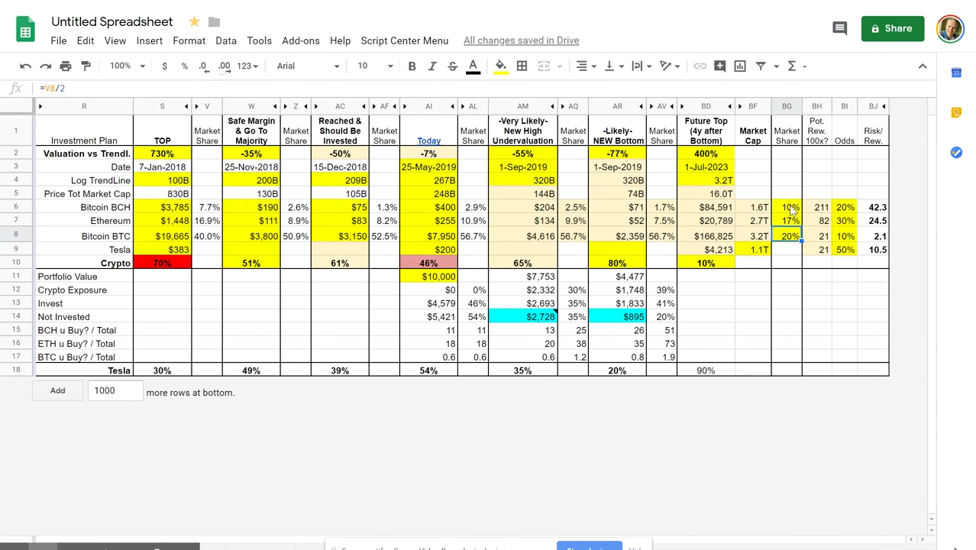
- Recheck Bitcoin BTC's Future Top market share formula and the rest of that Market Share column
key(Up)
click(792, 242)
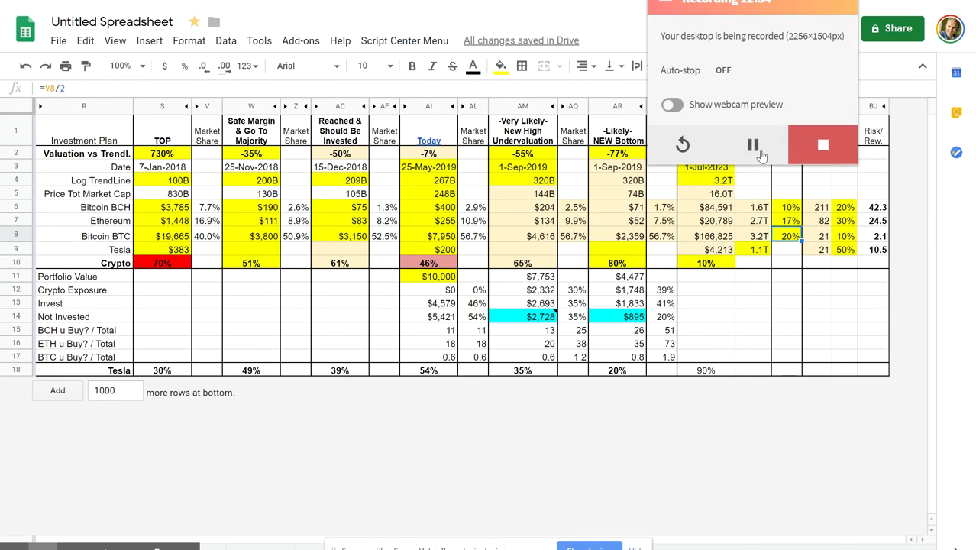
click(778, 278)
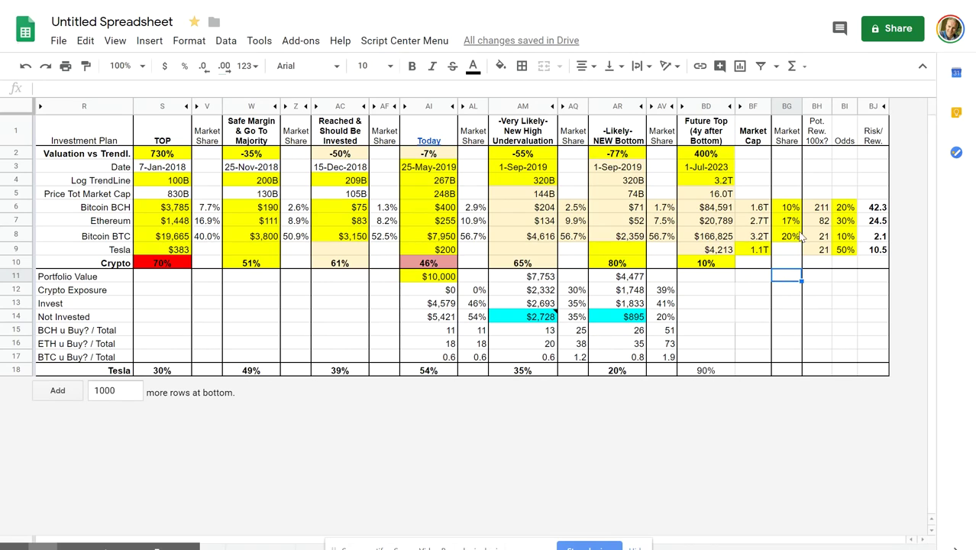
click(787, 241)
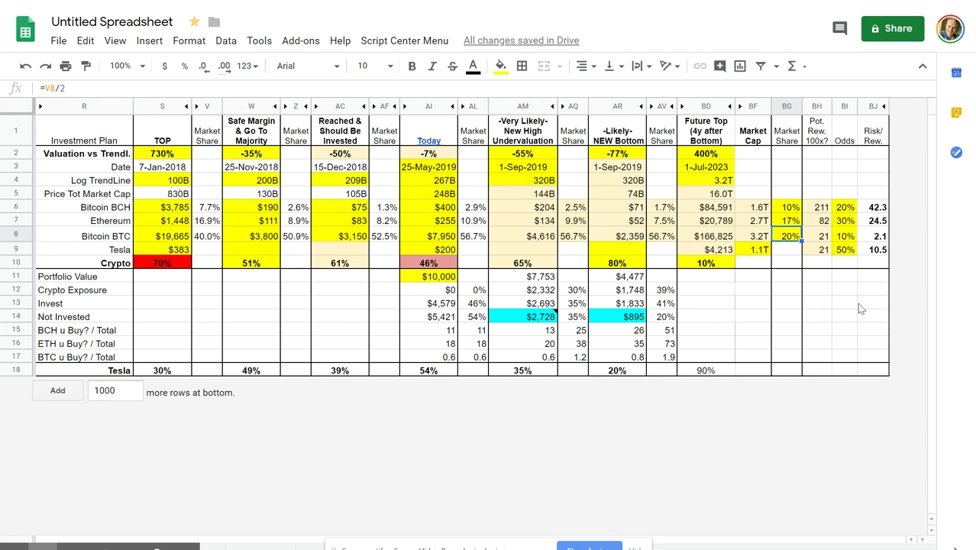
click(790, 263)
click(791, 239)
click(790, 264)
click(790, 278)
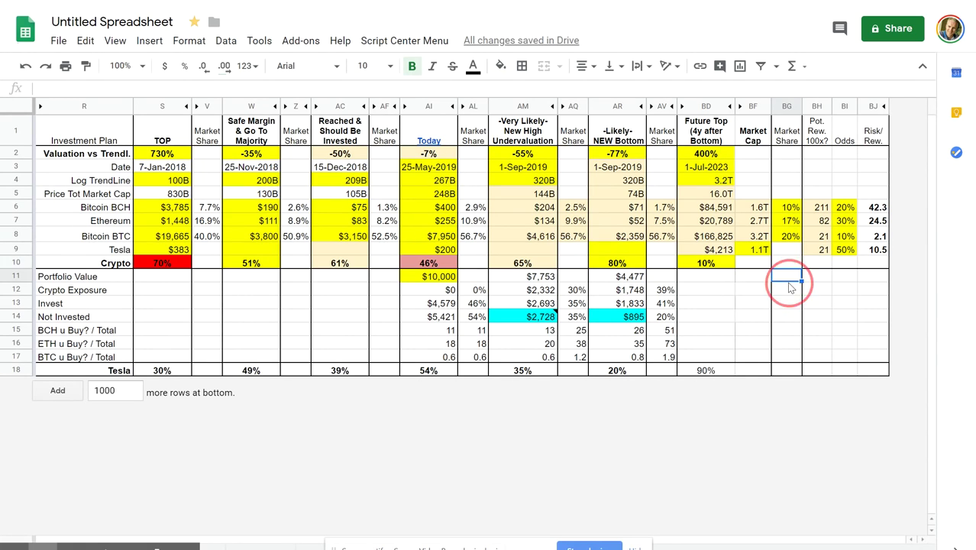
click(790, 316)
click(791, 343)
click(791, 357)
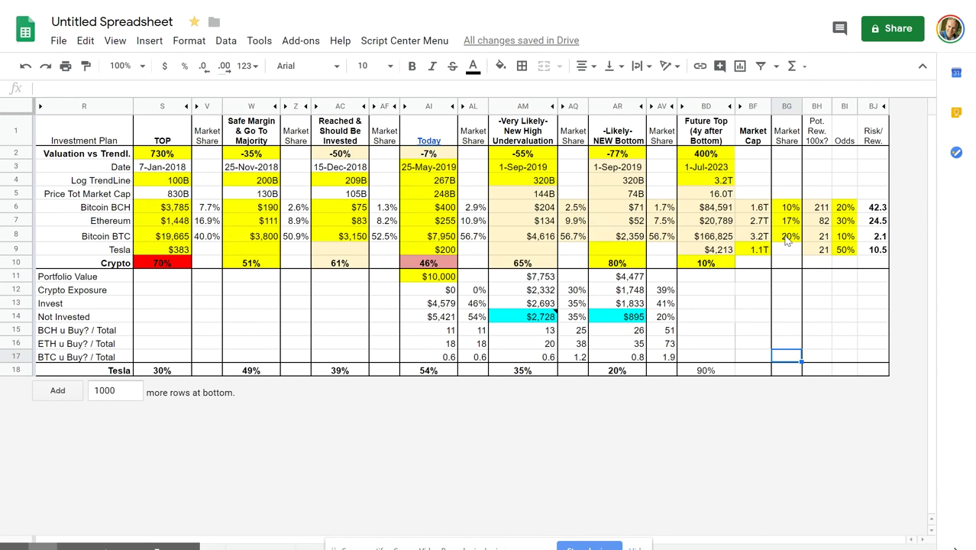
- Compare Bitcoin BTC's odds with its Future Top market cap and market share
click(846, 238)
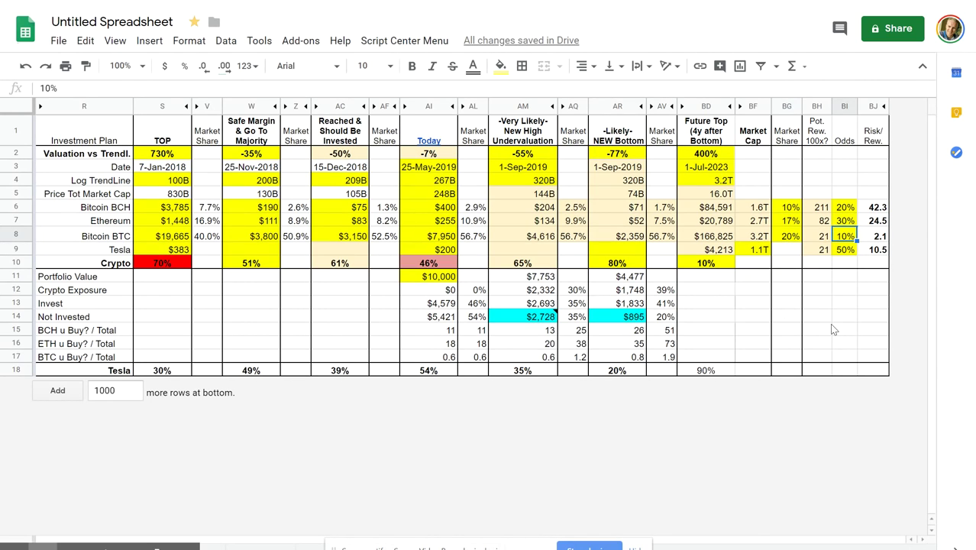
click(759, 240)
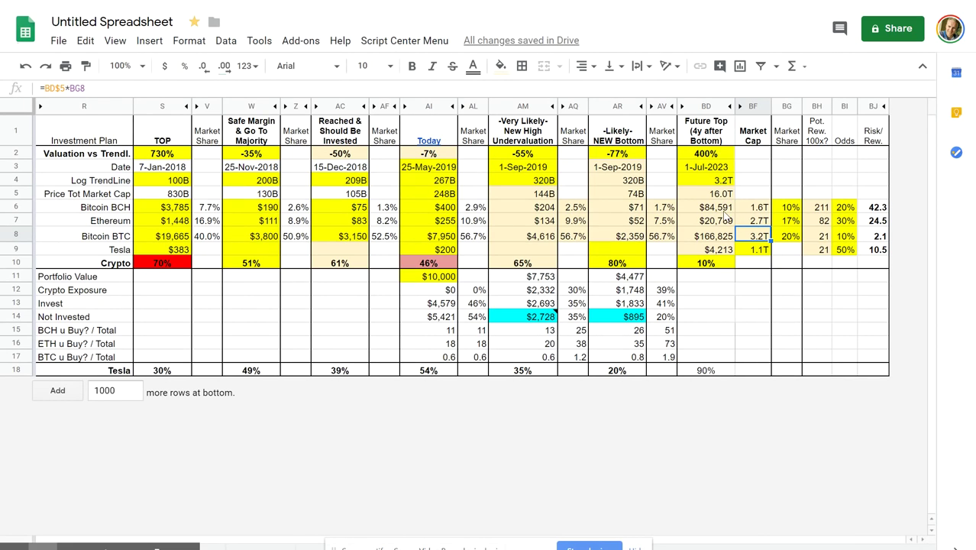
click(796, 239)
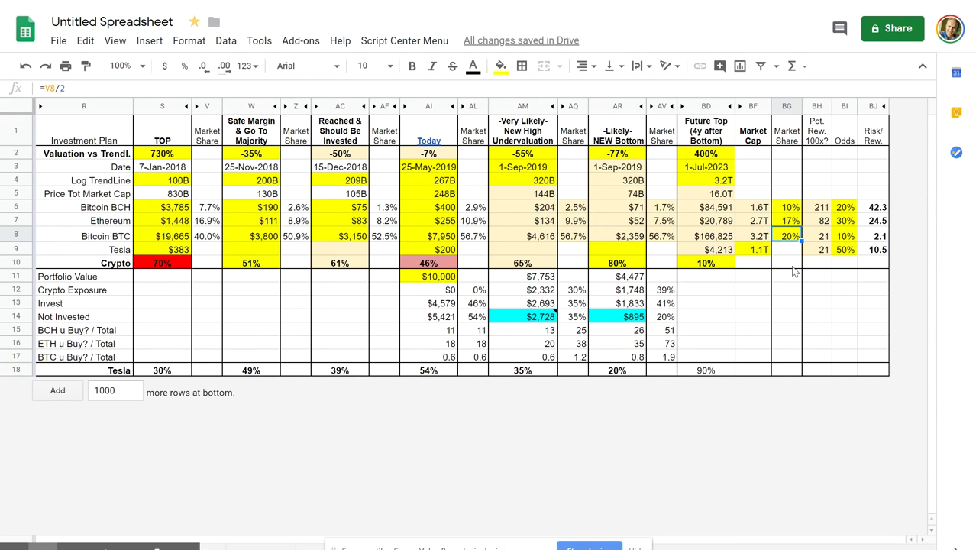
click(759, 238)
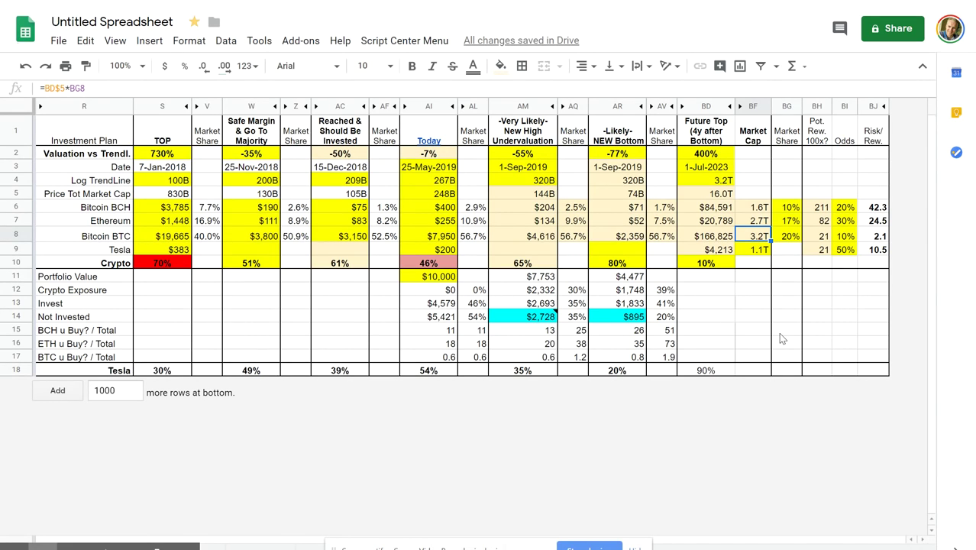
click(848, 239)
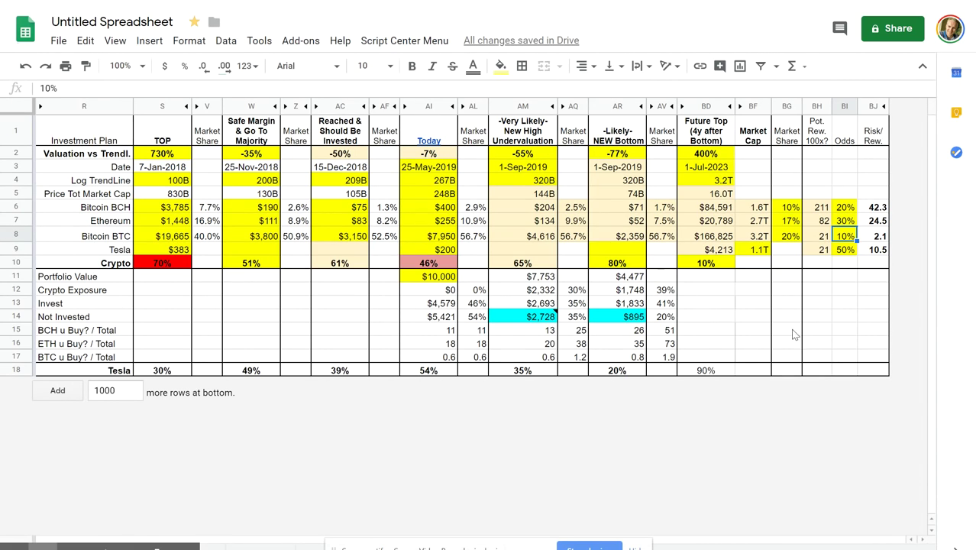
click(760, 241)
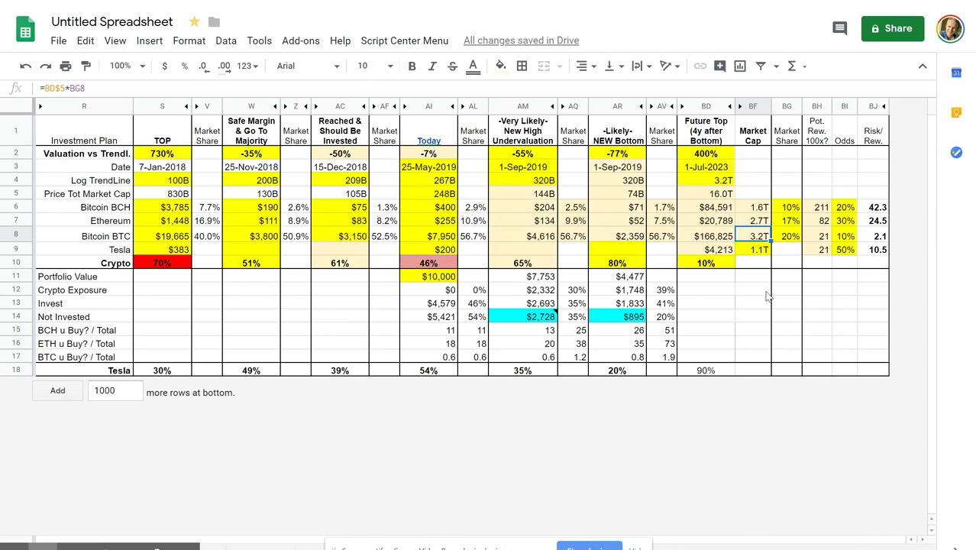
click(844, 237)
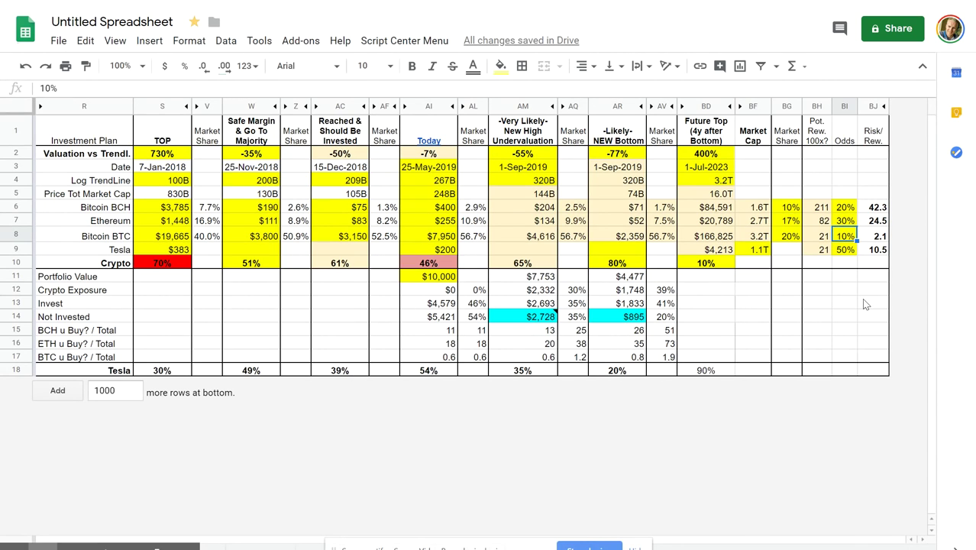
- Weigh the odds of Bitcoin BCH, Ethereum and Bitcoin BTC against the Future Top total market cap
click(702, 194)
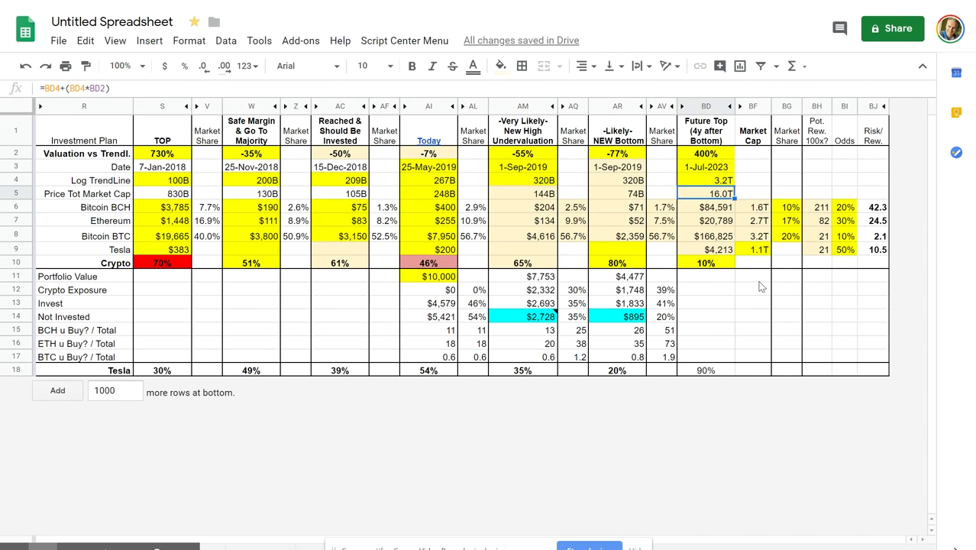
click(715, 287)
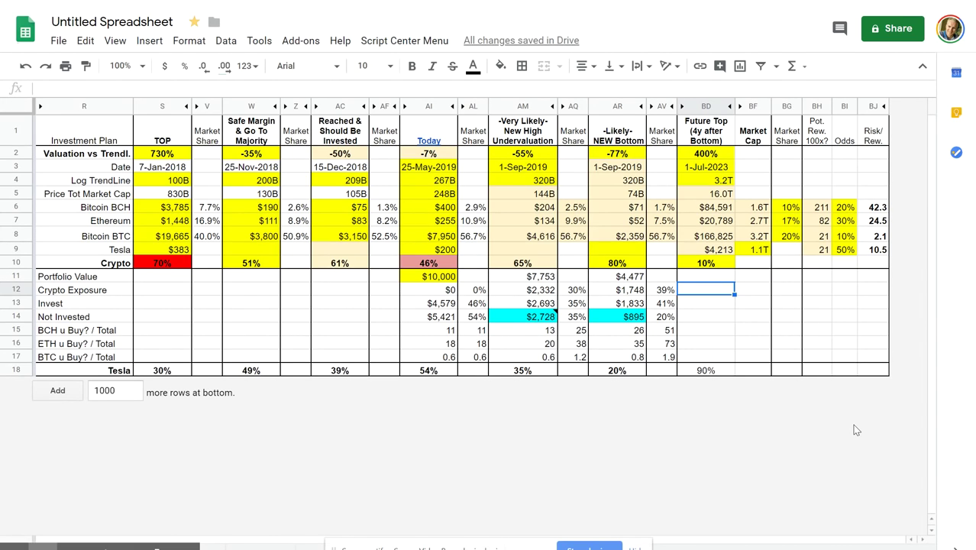
click(846, 209)
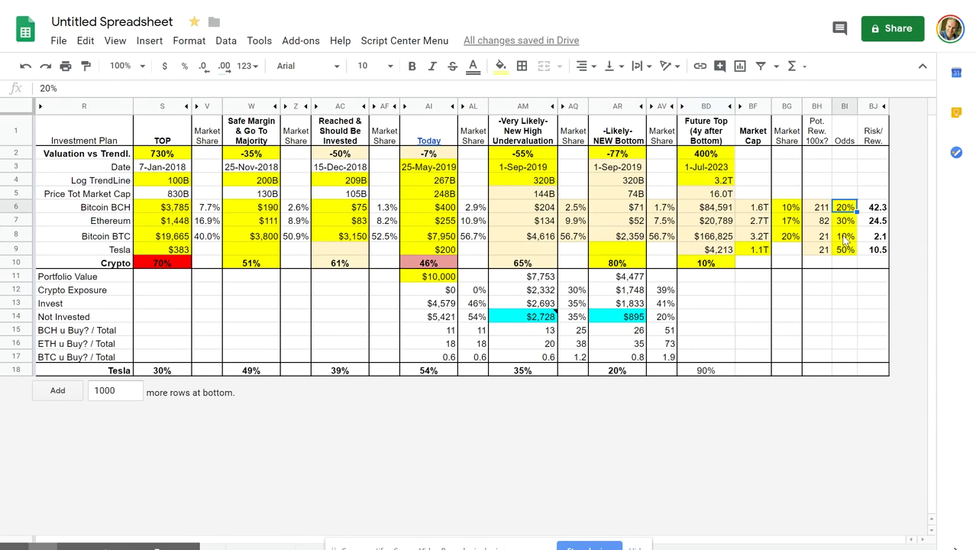
click(846, 239)
click(848, 209)
click(846, 221)
click(849, 239)
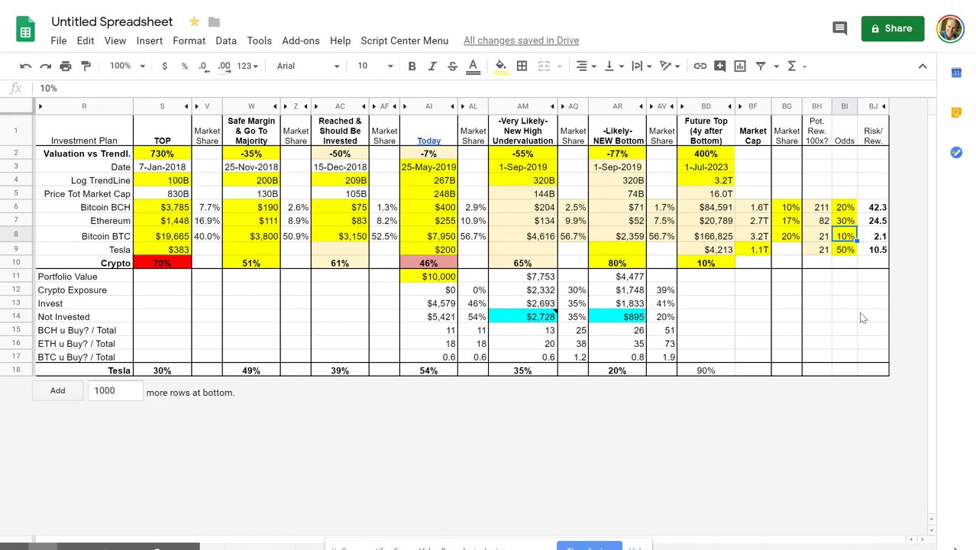
click(722, 196)
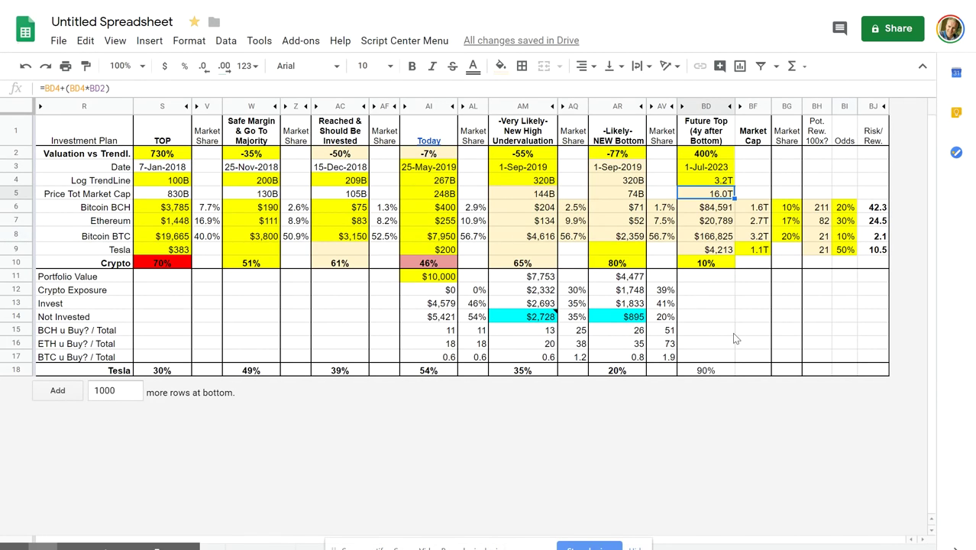
click(843, 209)
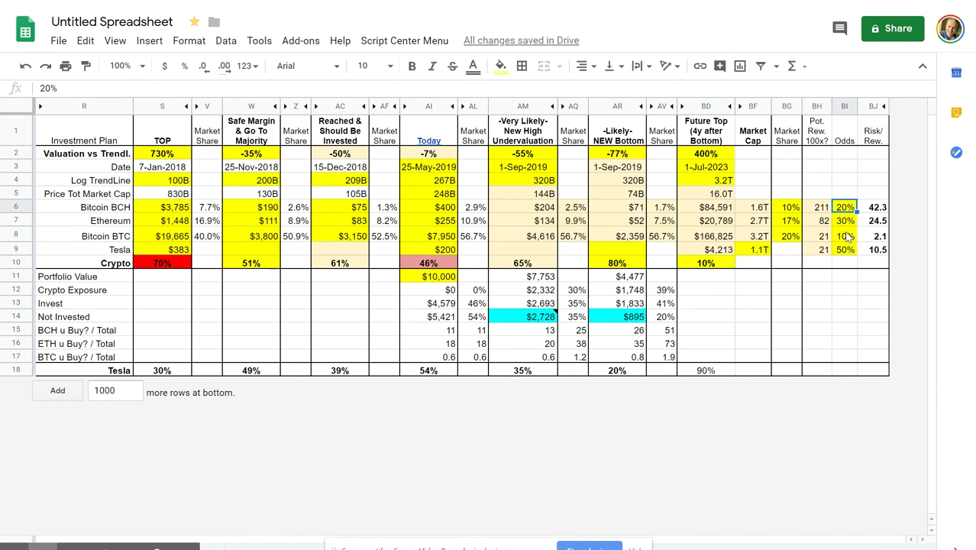
click(720, 195)
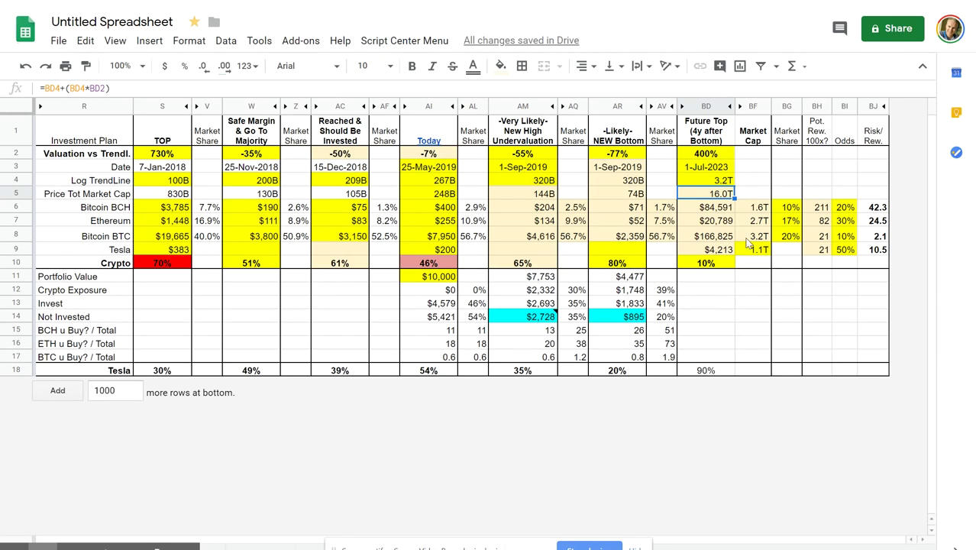
- Set the odds of Bitcoin BTC, Ethereum and Bitcoin BCH to 50% each
click(845, 236)
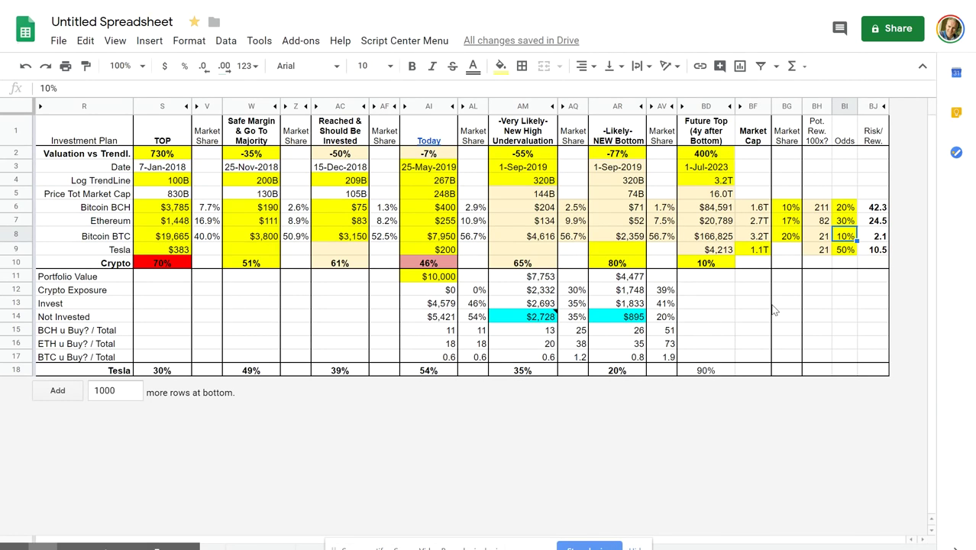
text(50)
key(Up)
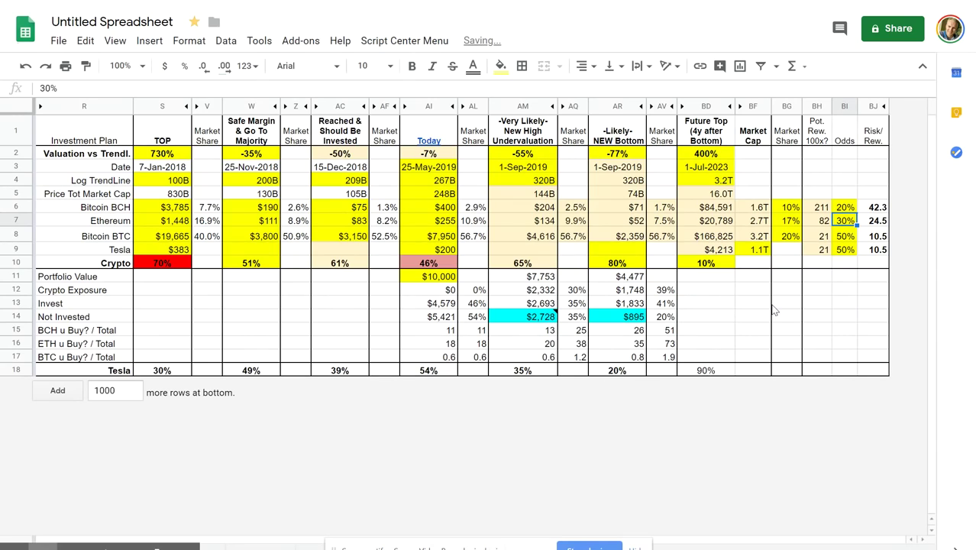
text(50)
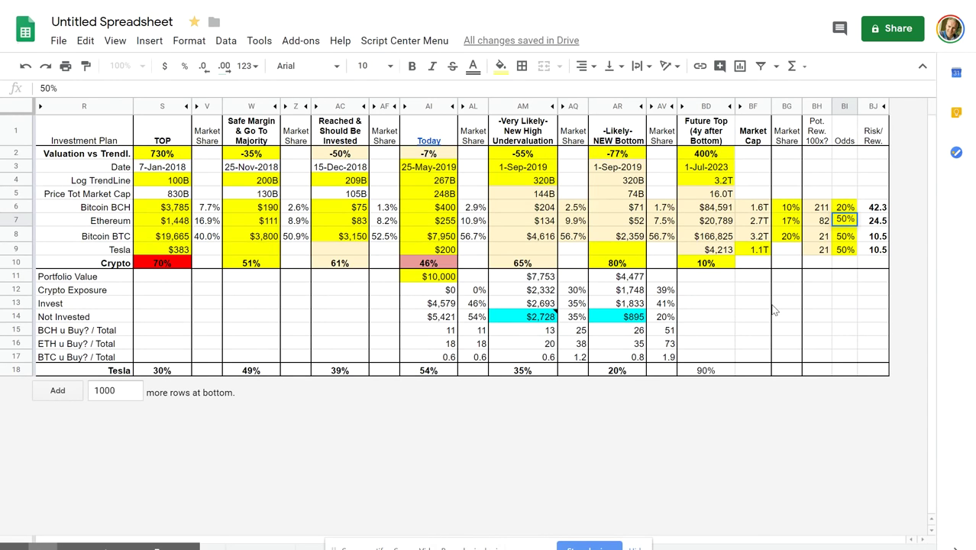
key(Up)
text(50)
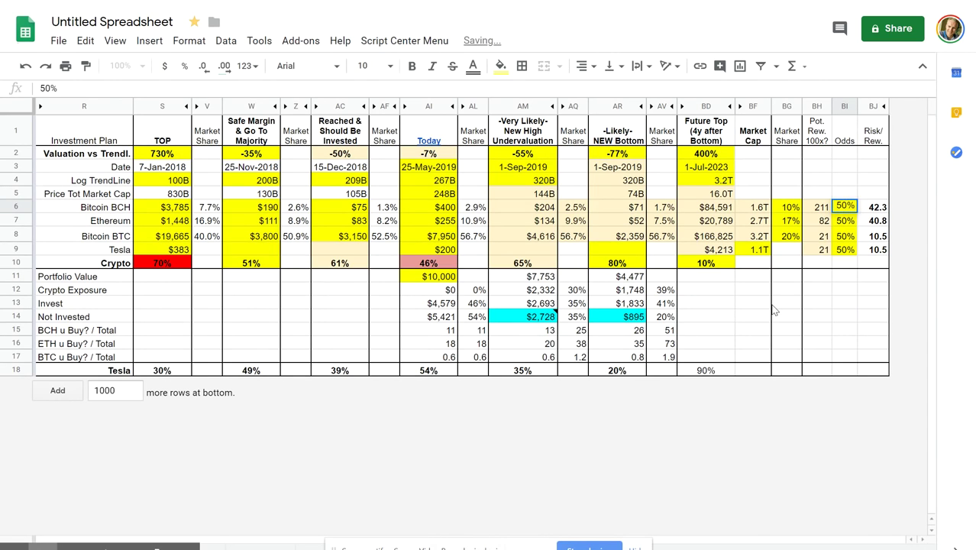
key(Return)
- Examine the Future Top total market cap and the three coins' market caps alongside their new odds
click(712, 197)
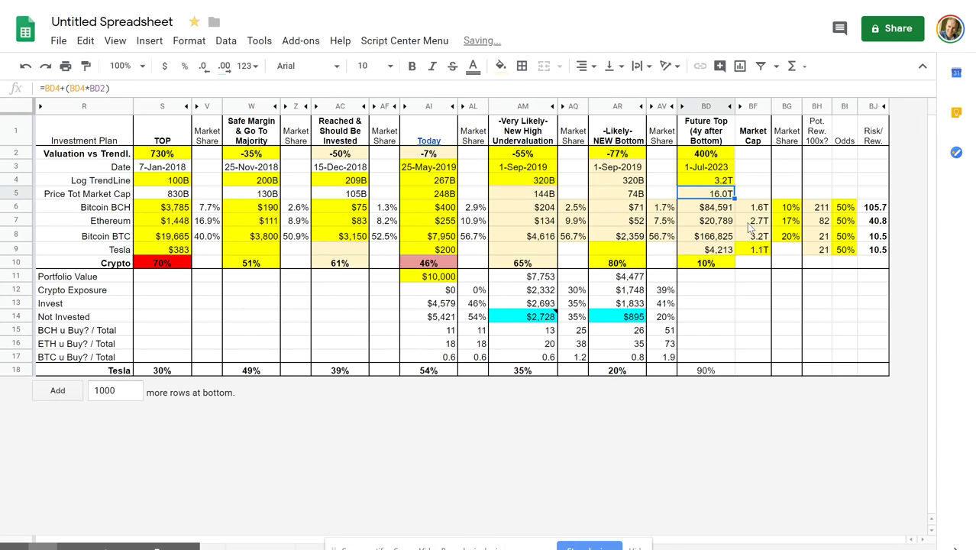
drag(755, 208, 758, 239)
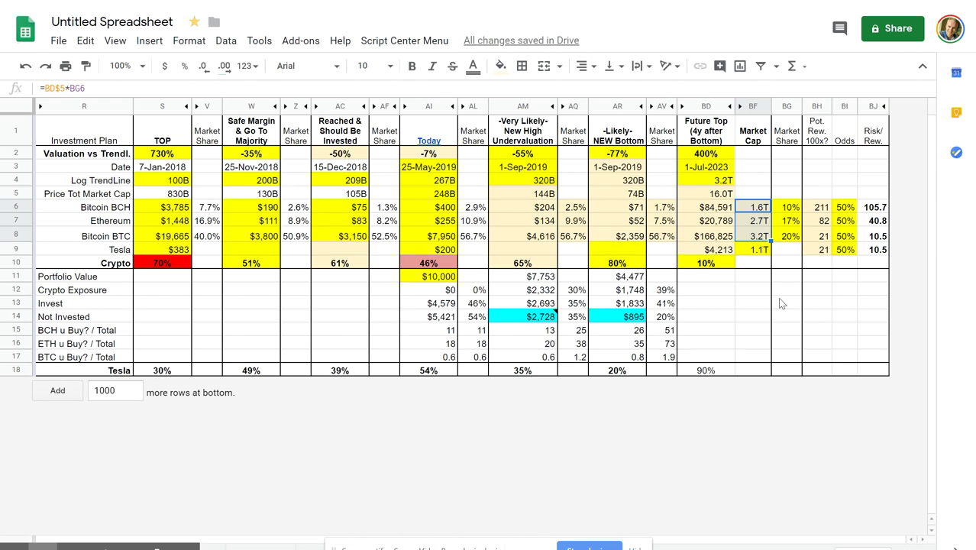
click(845, 210)
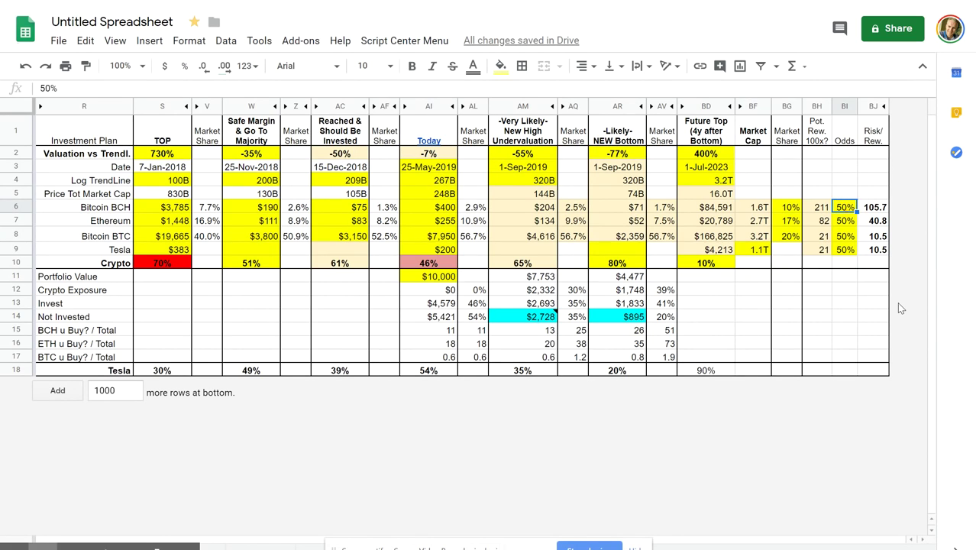
key(Down)
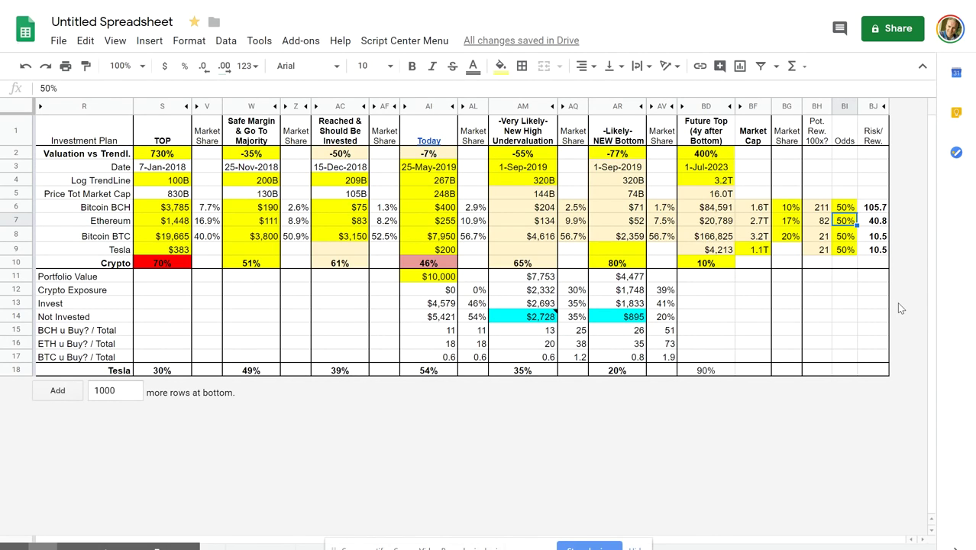
key(Up)
key(Up)
key(Left)
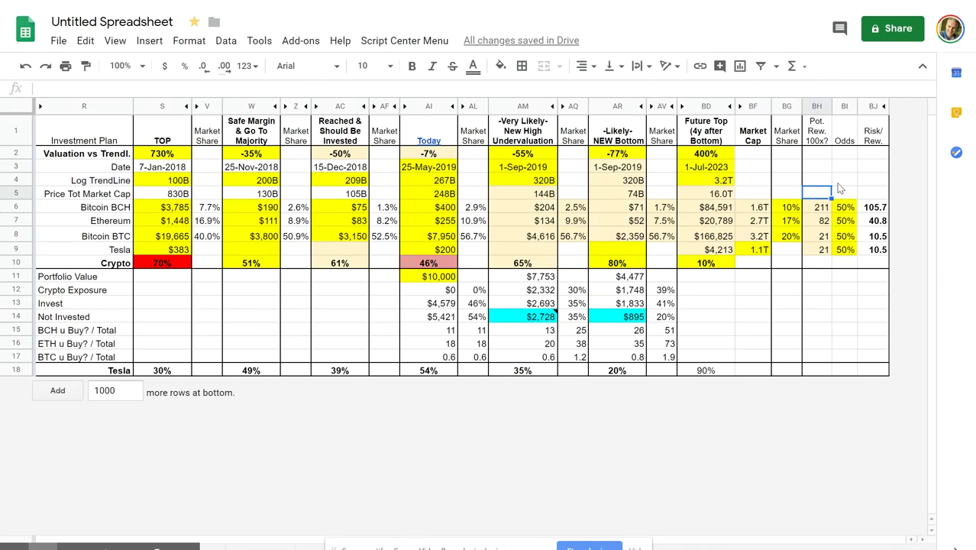
click(722, 194)
- Review the odds of Bitcoin BTC, Ethereum and Bitcoin BCH one by one
click(845, 236)
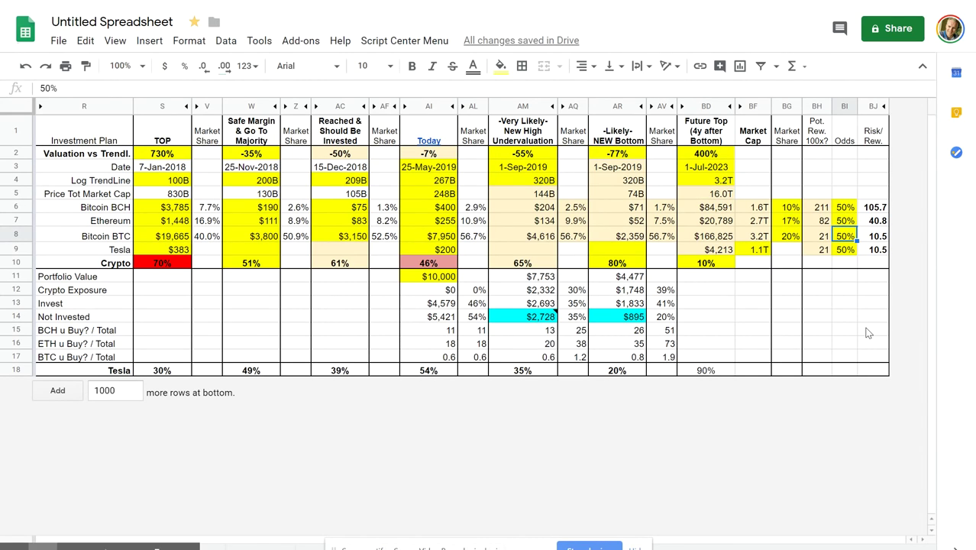
key(Up)
key(Up)
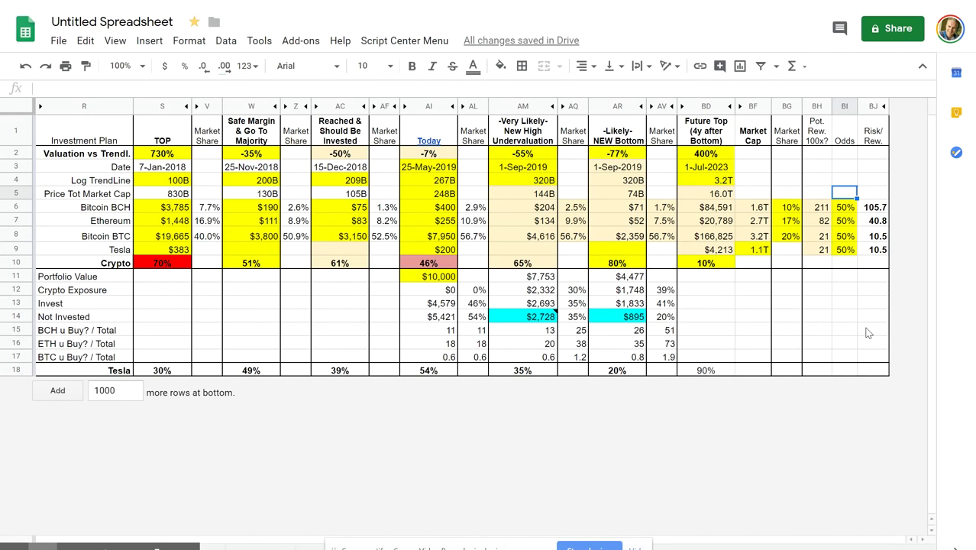
key(Down)
key(Down)
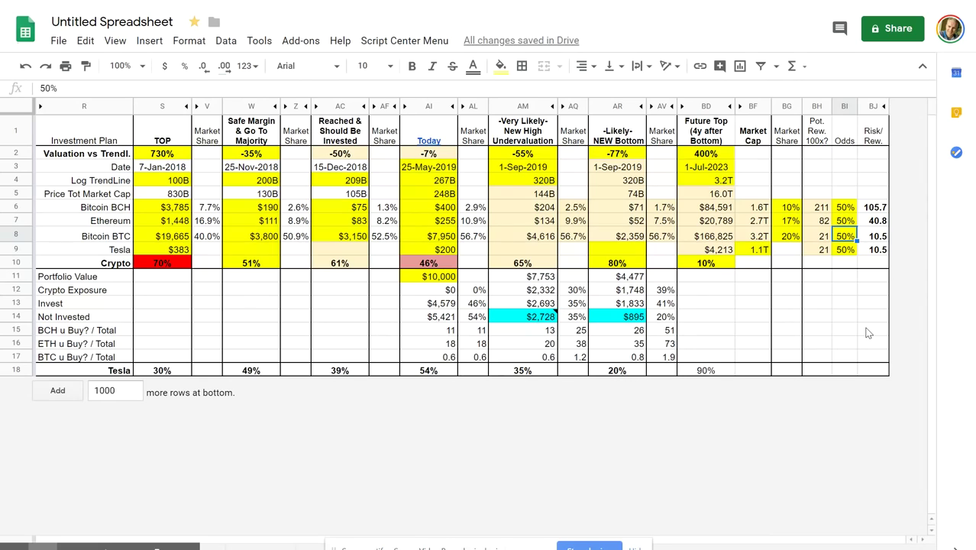
key(Up)
key(Up)
key(Down)
key(Down)
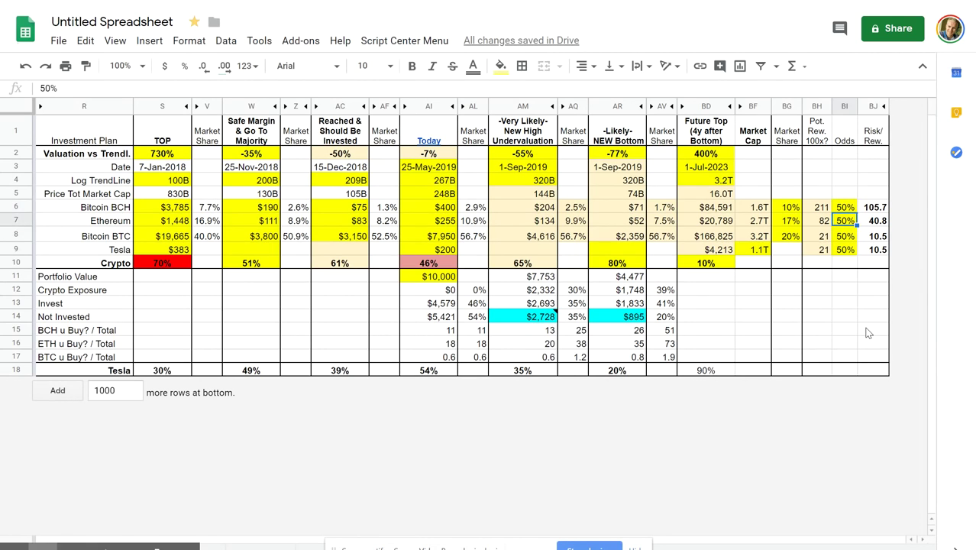
key(Up)
key(Up)
key(Down)
key(Down)
key(Up)
- Set the odds of Bitcoin BTC, Ethereum and Bitcoin BCH to 25% each
key(Down)
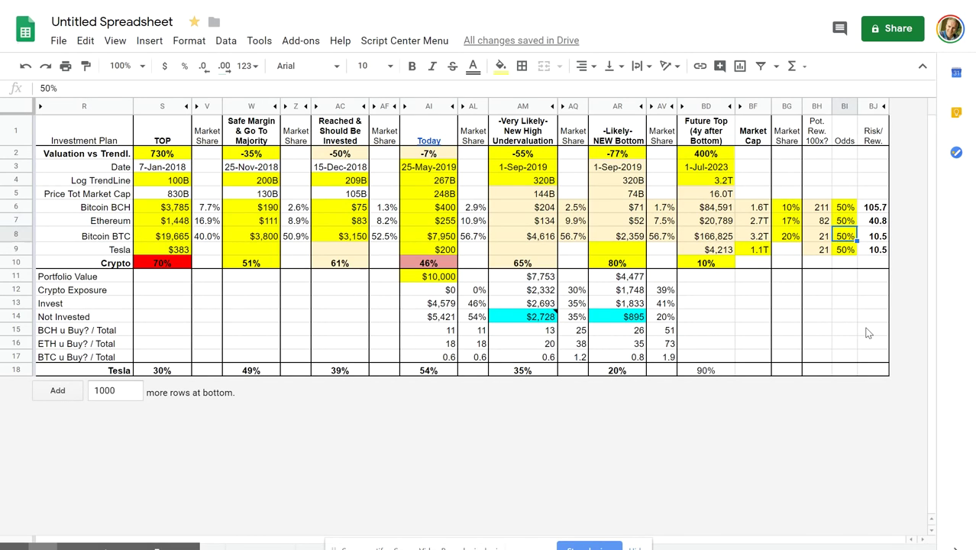
text(25%)
key(Up)
text(25%)
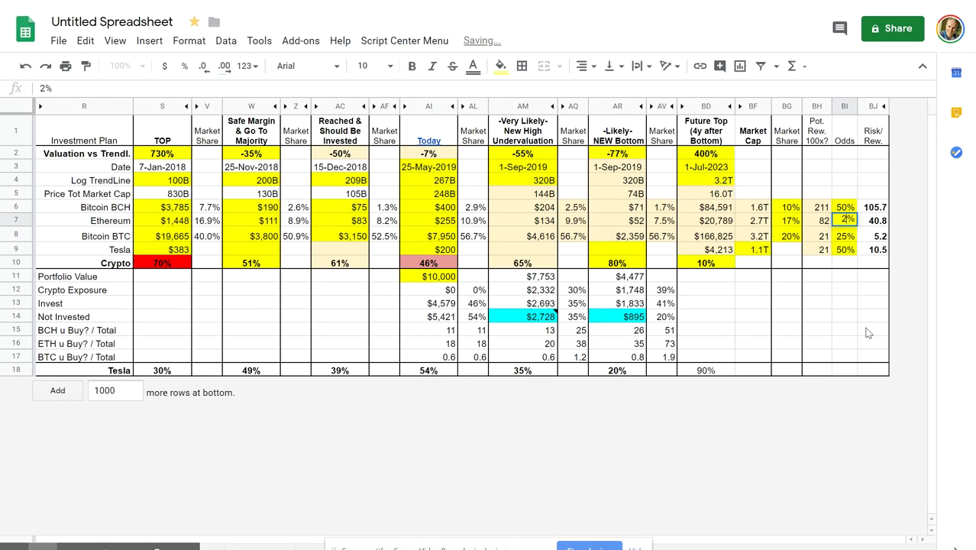
key(Up)
text(25%)
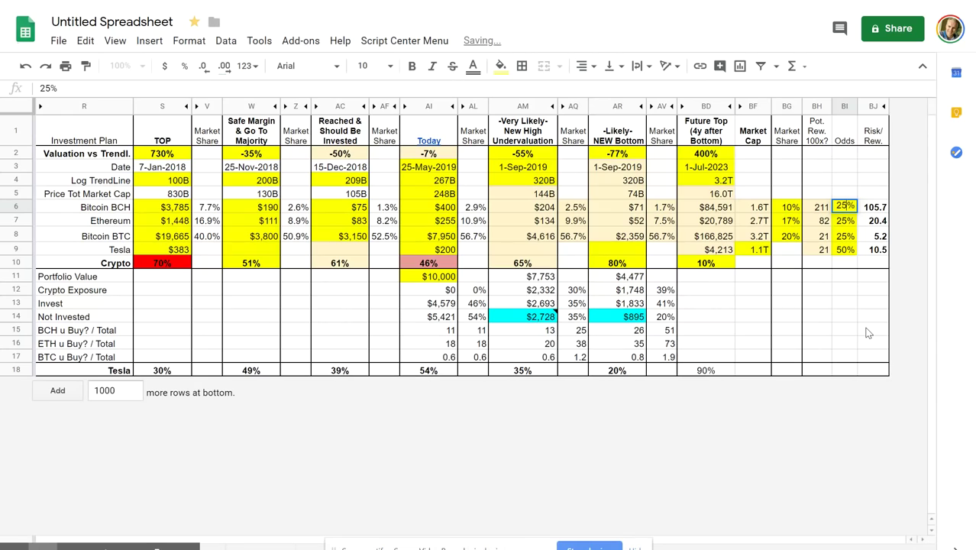
key(Down)
- Set the odds of Bitcoin BTC to 12% and the odds of Ethereum and Bitcoin BCH to 31% each
key(Down)
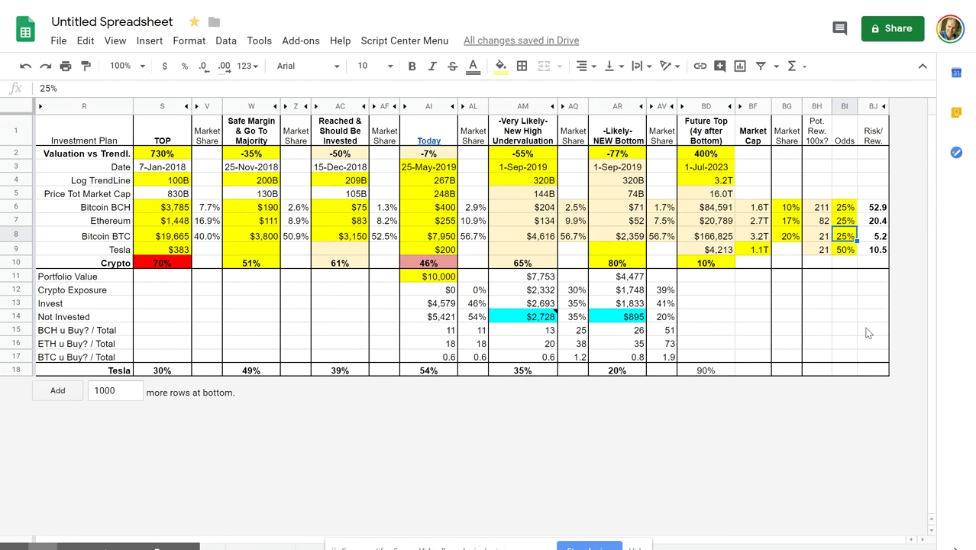
text(12%)
key(Up)
key(Up)
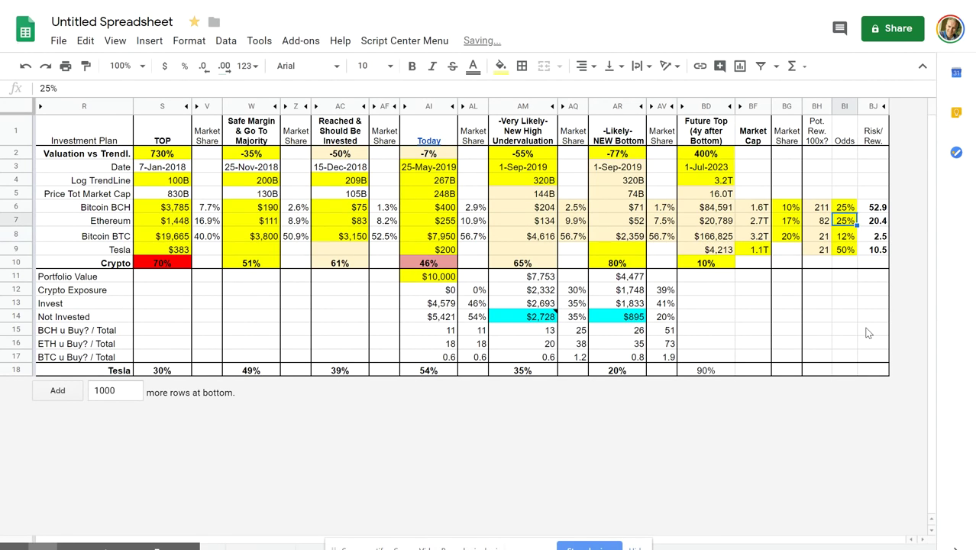
key(Down)
text(31)
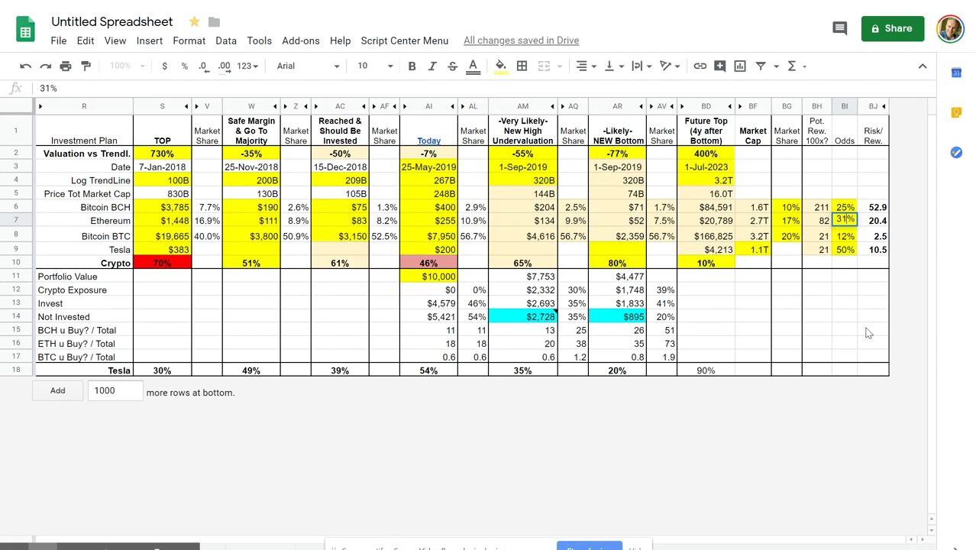
key(Up)
text(31)
key(Return)
- Check the new odds of Ethereum and Bitcoin BCH against each other
key(Down)
key(Up)
key(Up)
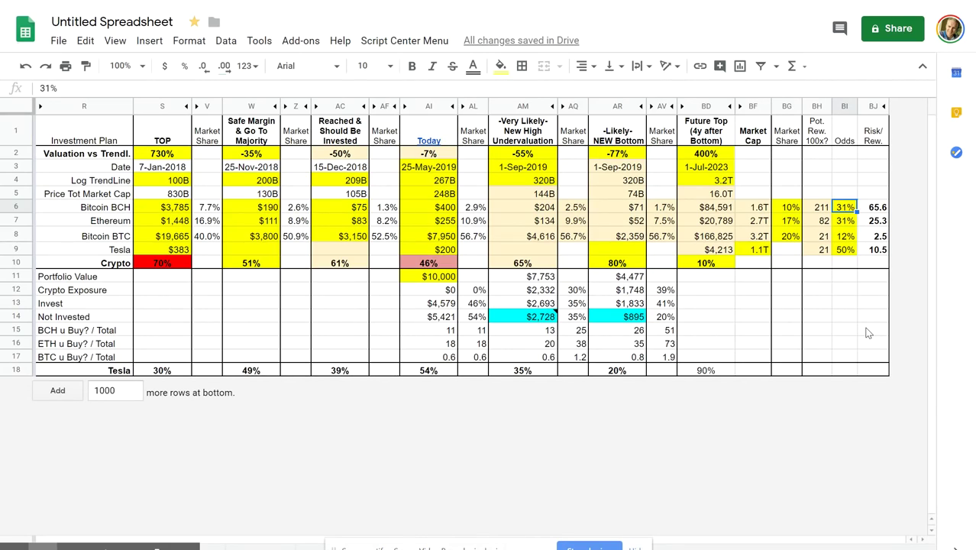
key(Down)
key(Up)
key(Down)
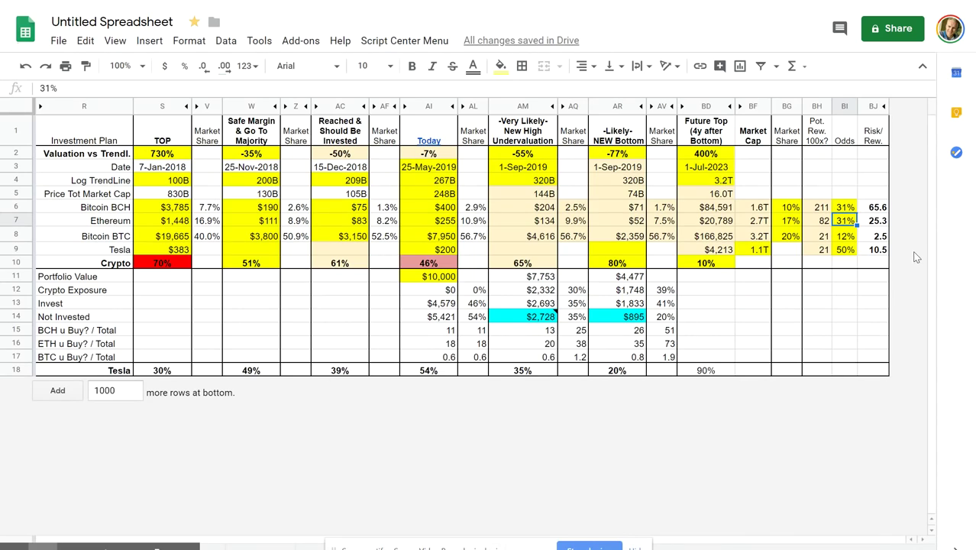
- Inspect Bitcoin BTC's Risk/Rew. and compare its potential reward with those of Ethereum and Bitcoin BCH
click(873, 238)
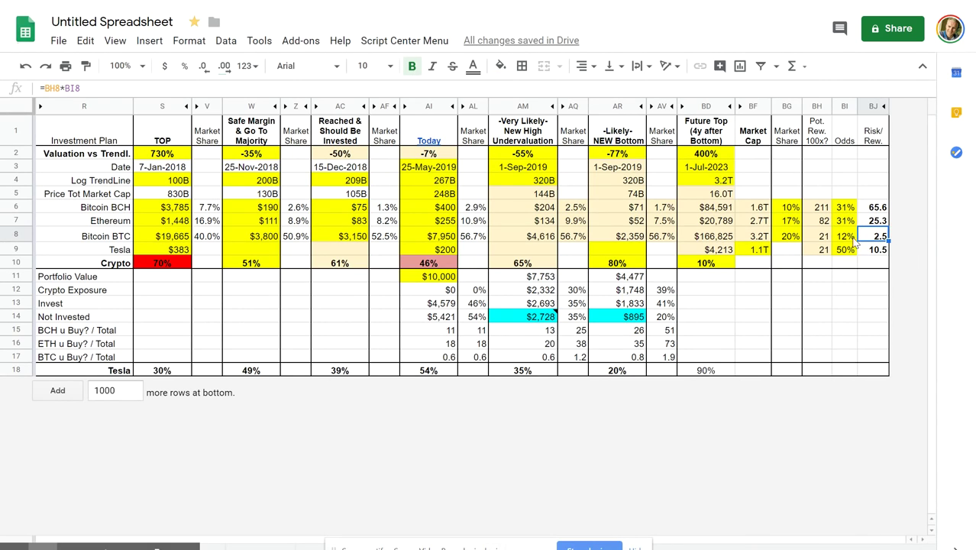
click(817, 236)
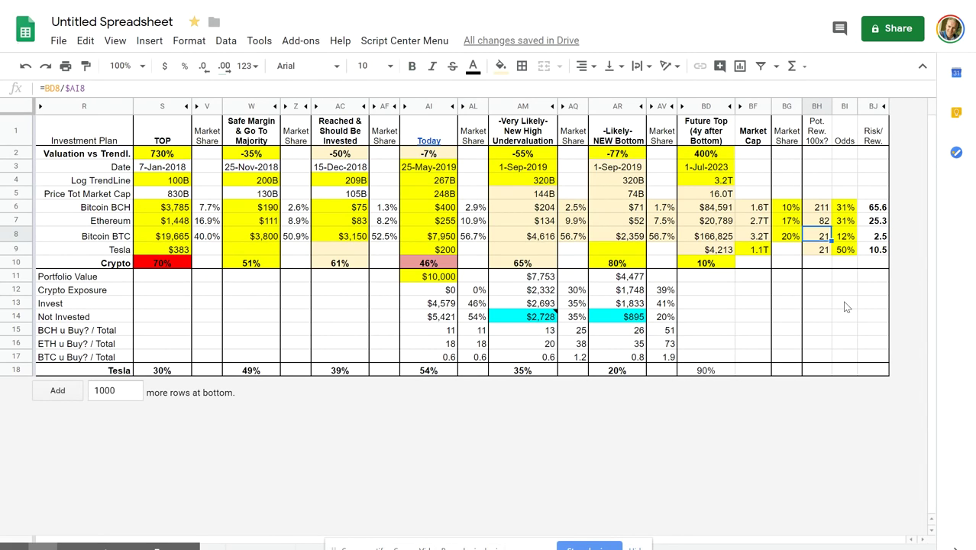
key(Up)
key(Up)
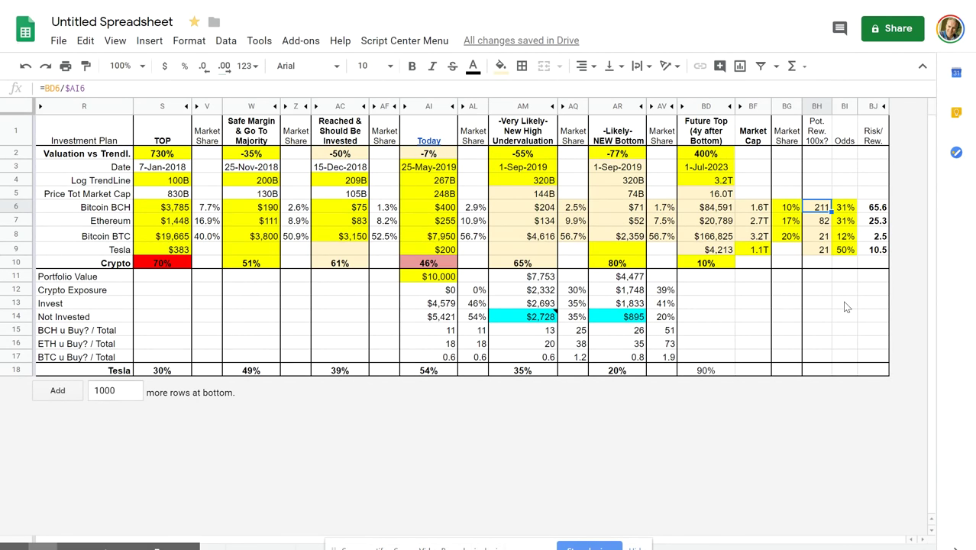
- Go through the odds of Bitcoin BCH, Ethereum and Bitcoin BTC repeatedly to compare them
key(Right)
key(Down)
key(Down)
key(Up)
key(Up)
key(Down)
key(Down)
key(Up)
key(Up)
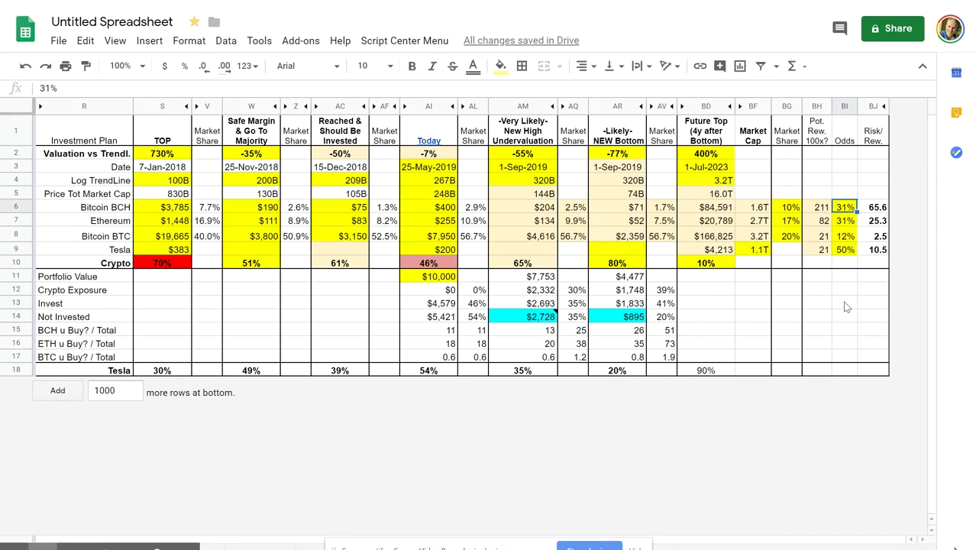
key(Down)
key(Down)
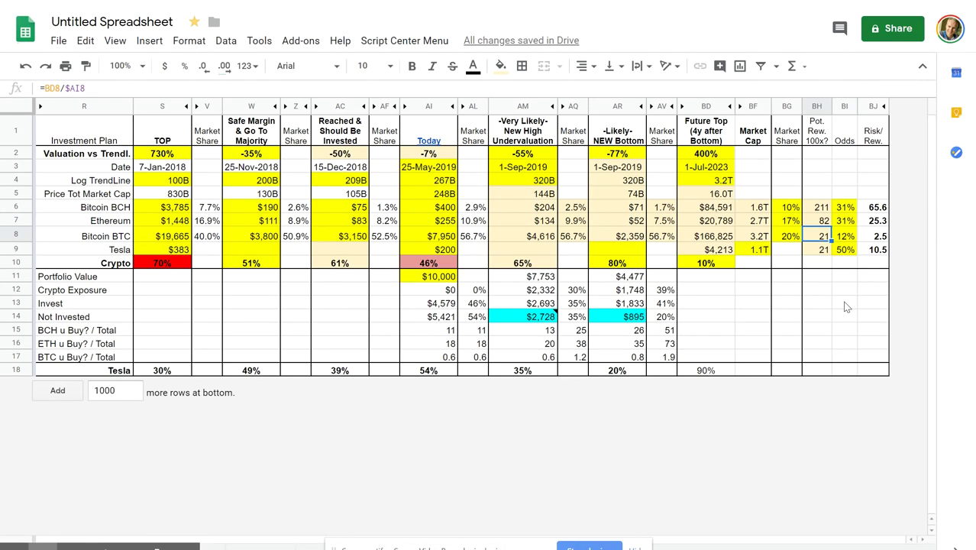
- Examine Bitcoin BTC's Risk/Rew. and trace its row back to the Future Top price
key(Right)
key(Right)
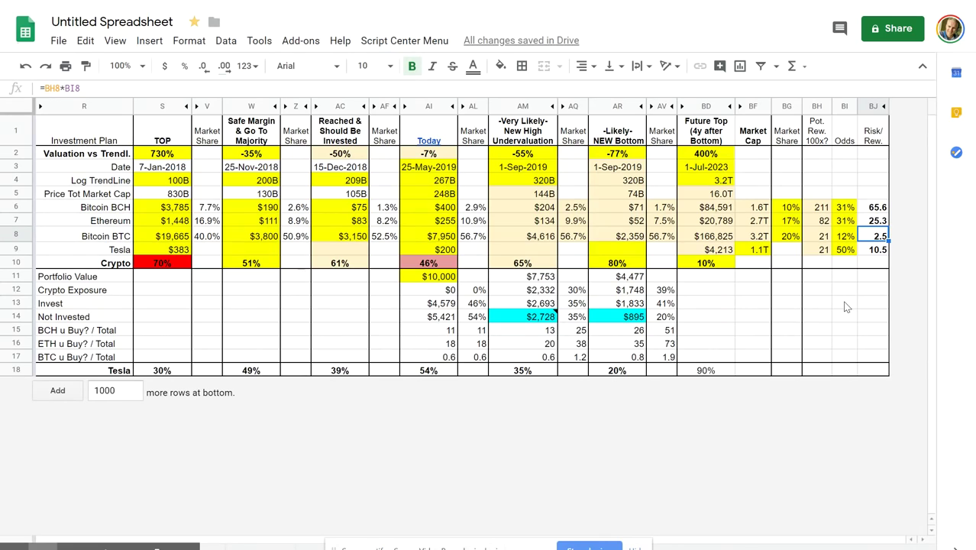
key(Left)
key(Left)
key(Left)
key(Left)
key(Left)
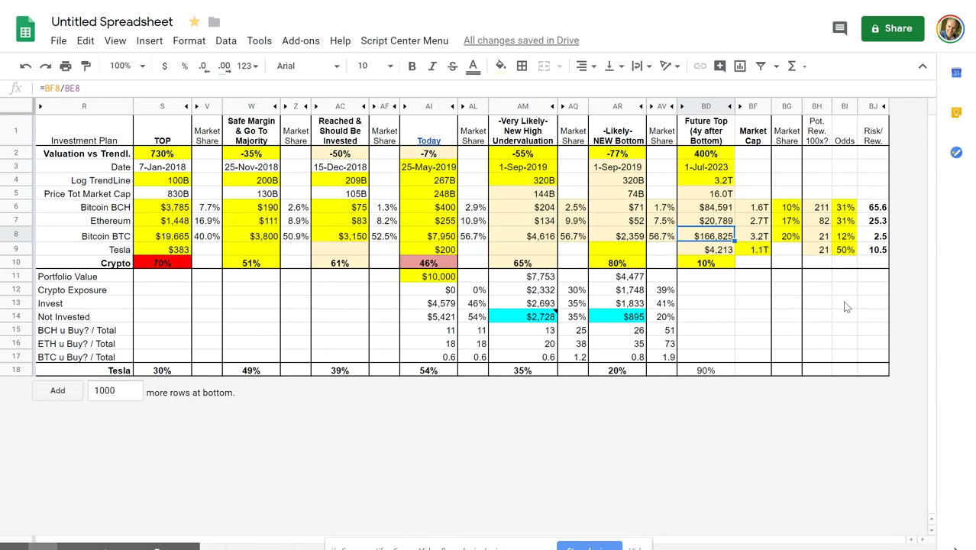
- Review the Future Top column from its date down to the coin prices, ending at Bitcoin BTC
key(Up)
key(Up)
key(Up)
key(Up)
key(Up)
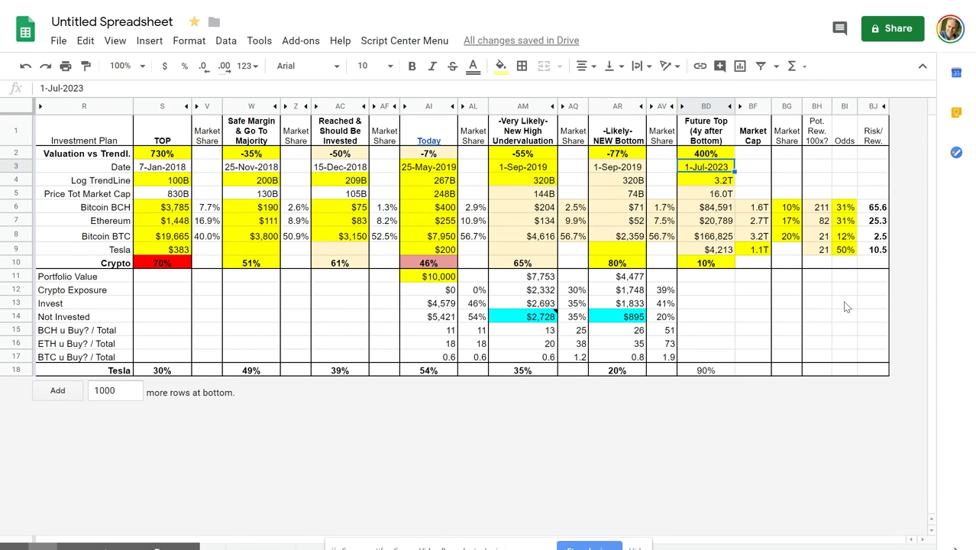
key(Down)
key(Down)
key(Down)
key(Down)
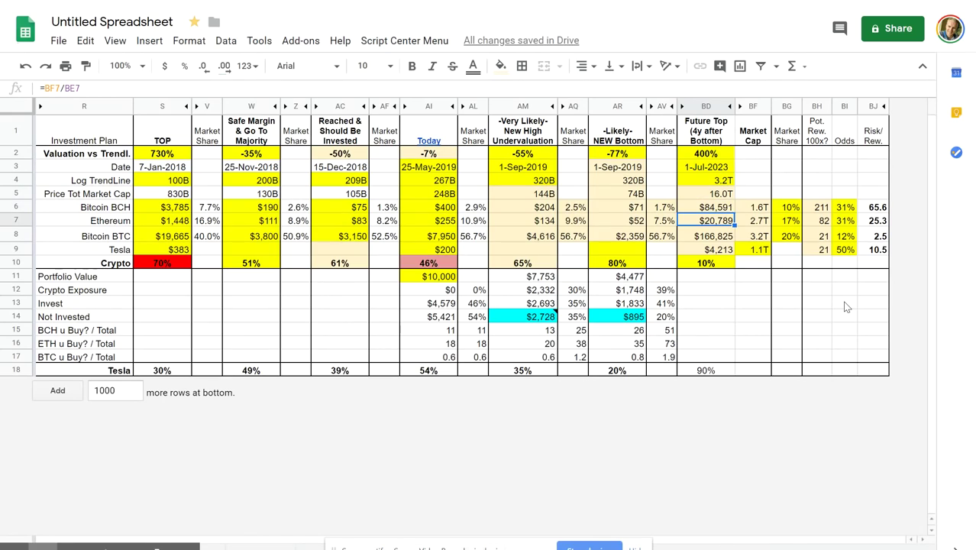
key(Down)
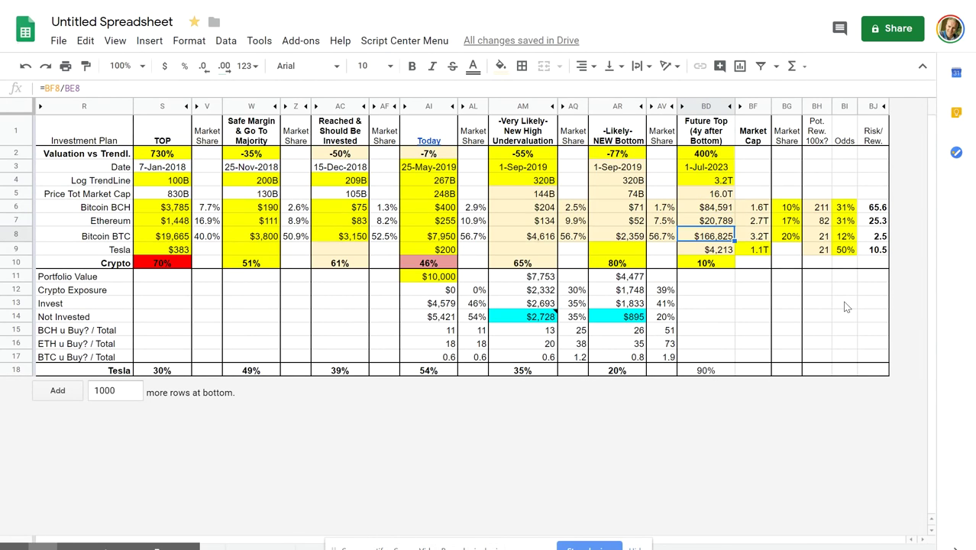
- Compare Bitcoin BTC's Future Top price with its potential reward, odds and Risk/Rew
key(Right)
key(Right)
key(Right)
key(Right)
key(Right)
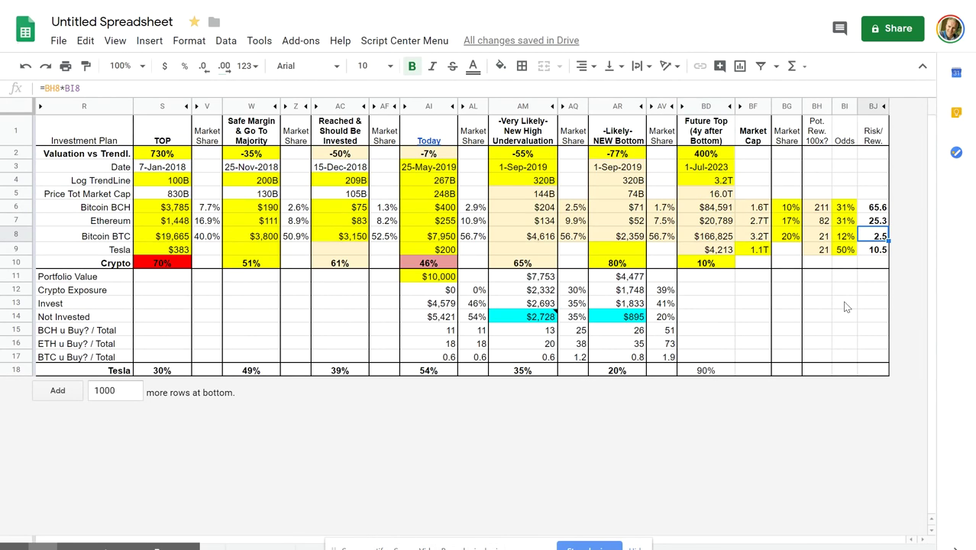
key(Left)
key(Left)
key(Left)
key(Left)
key(Left)
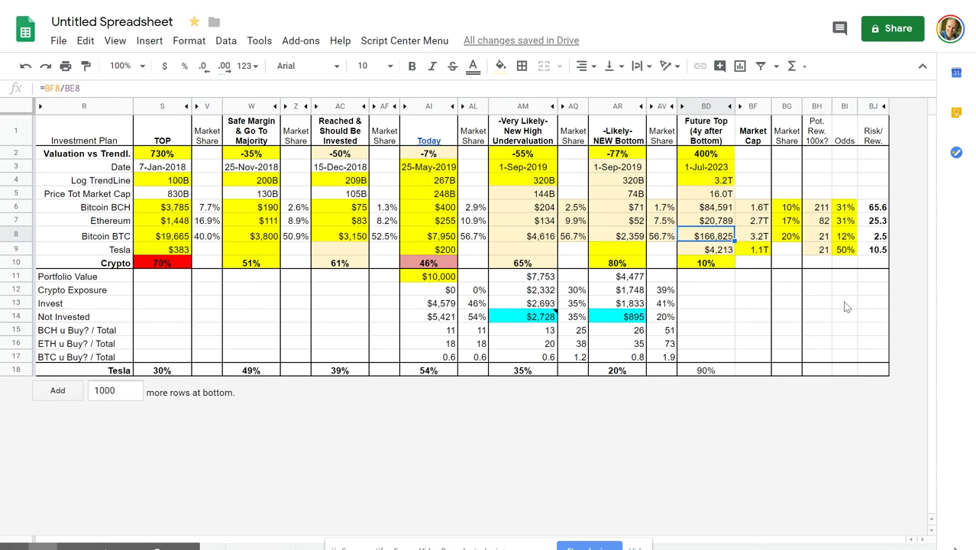
key(Right)
key(Right)
key(Right)
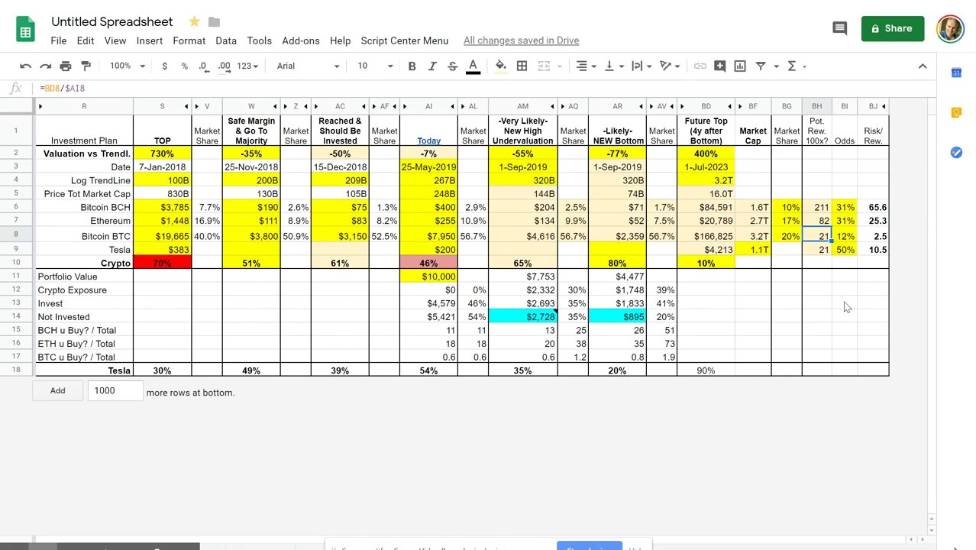
key(Right)
- Examine Ethereum's odds and Risk/Rew. against its Future Top price
key(Up)
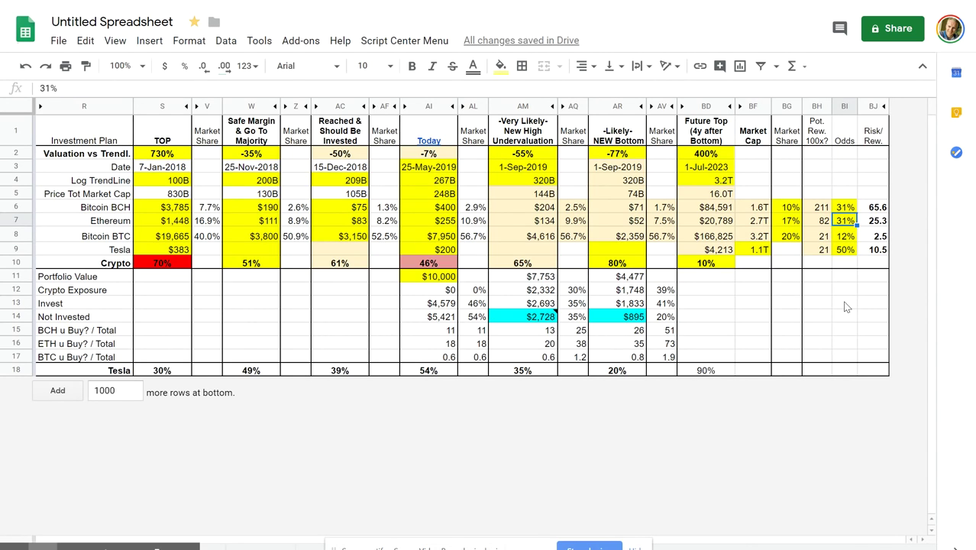
key(Left)
key(Left)
key(Left)
key(Left)
key(Right)
key(Right)
key(Right)
key(Right)
key(Right)
key(Left)
key(Left)
key(Left)
key(Left)
key(Left)
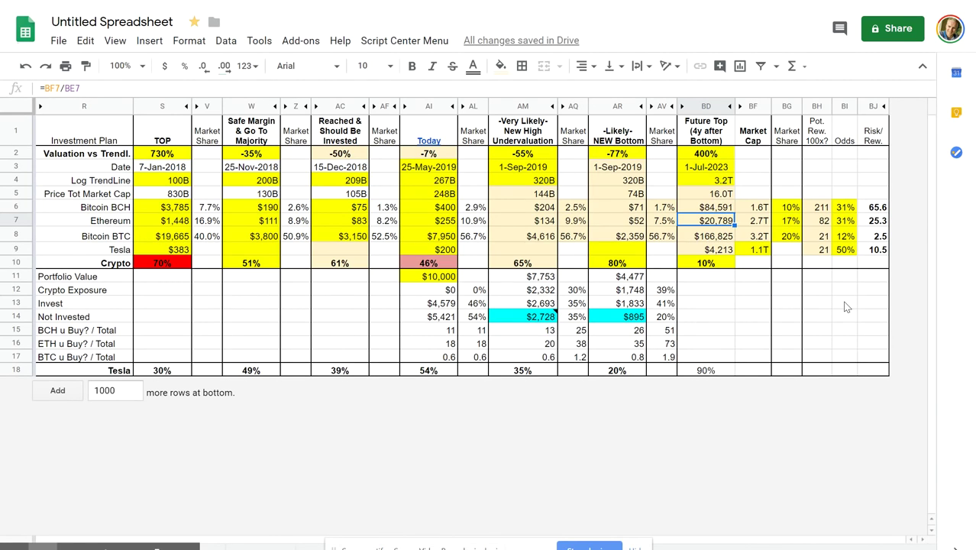
- Trace Ethereum's row through Market Cap, Market Share, potential reward and odds to Risk/Rew
key(Right)
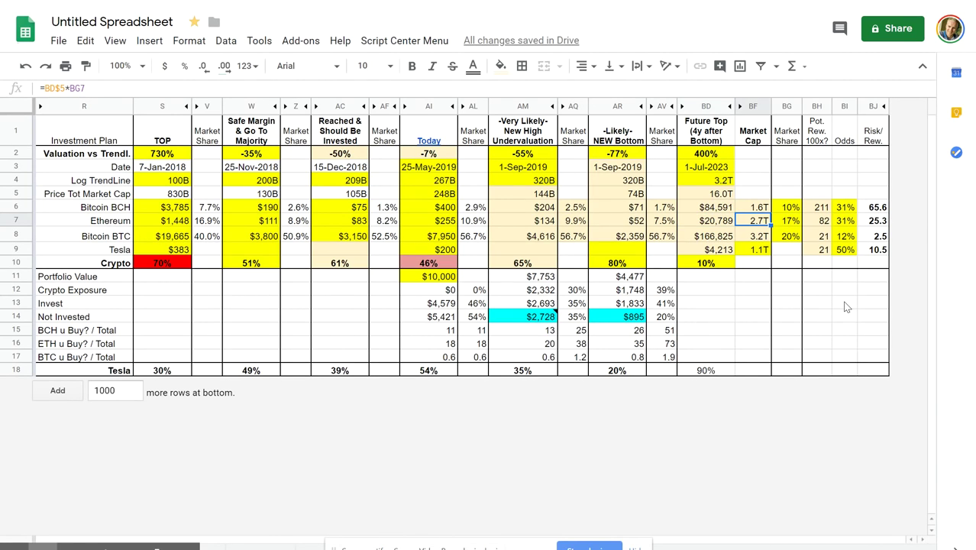
key(Right)
key(Right)
key(Right)
key(Right)
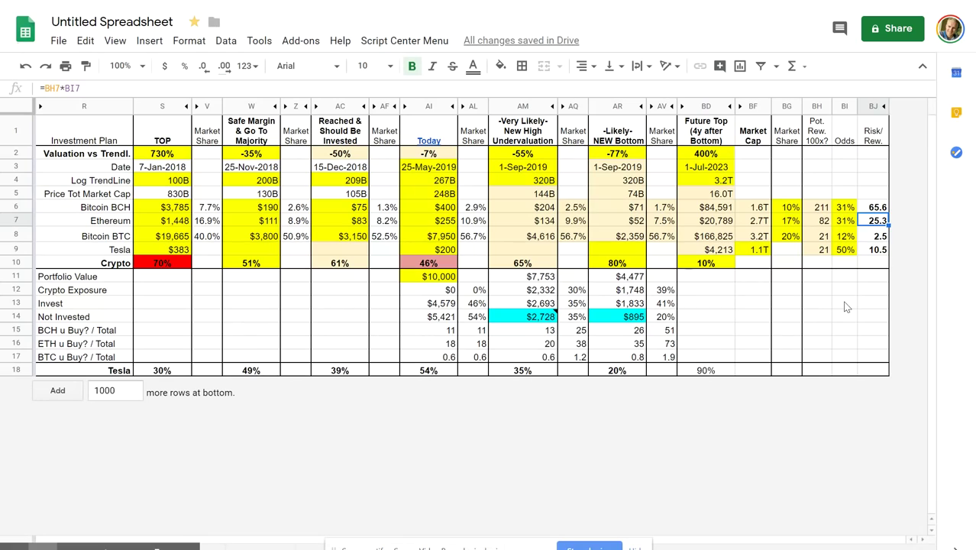
key(Left)
key(Left)
key(Left)
key(Left)
key(Left)
key(Right)
key(Right)
key(Right)
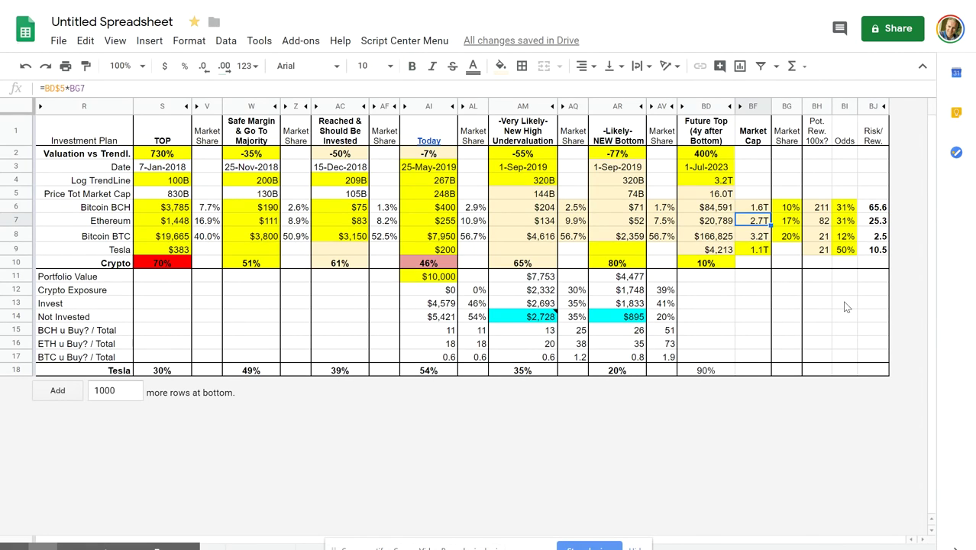
- Weigh Bitcoin BTC's odds against Ethereum's odds, potential reward and Risk/Rew
key(Right)
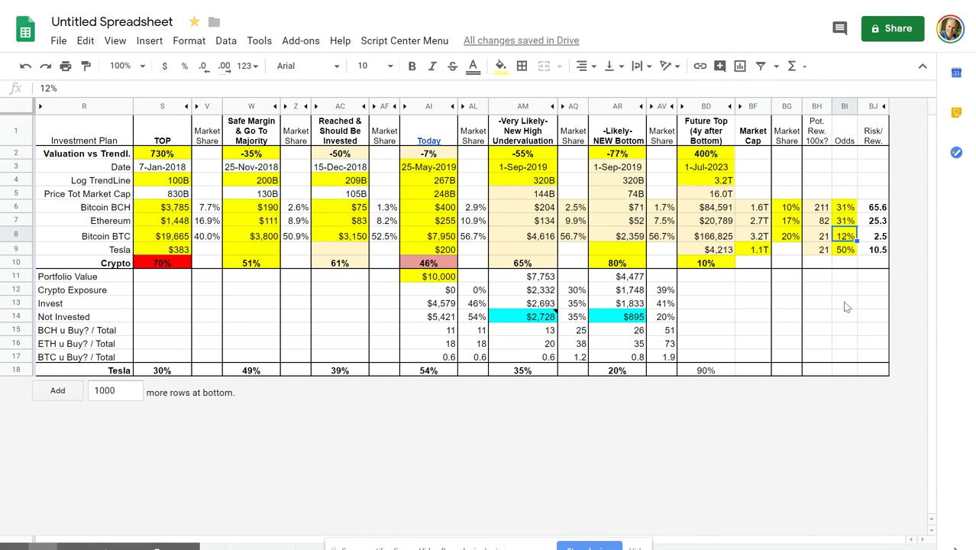
key(Left)
key(Left)
key(Left)
key(Left)
key(Right)
key(Right)
key(Right)
key(Right)
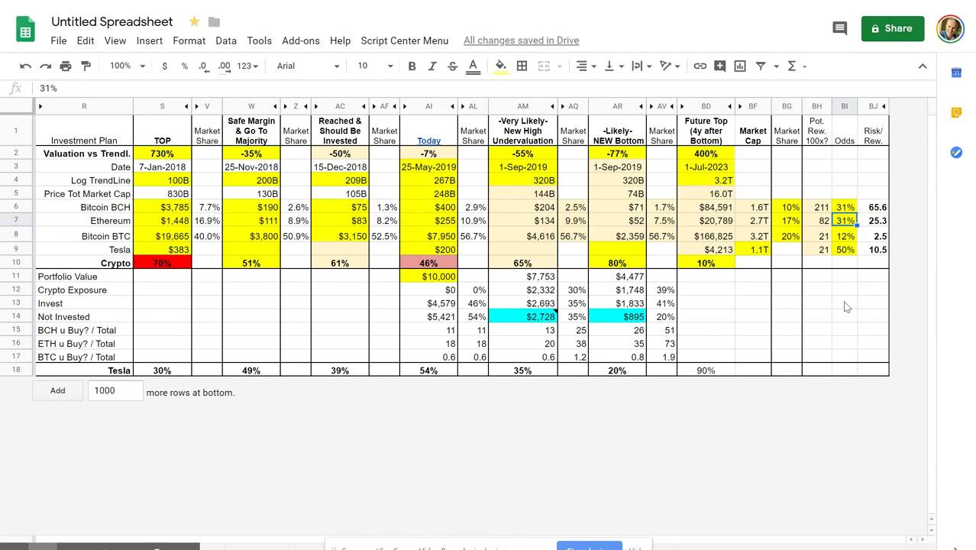
key(Right)
key(Left)
key(Left)
key(Right)
key(Right)
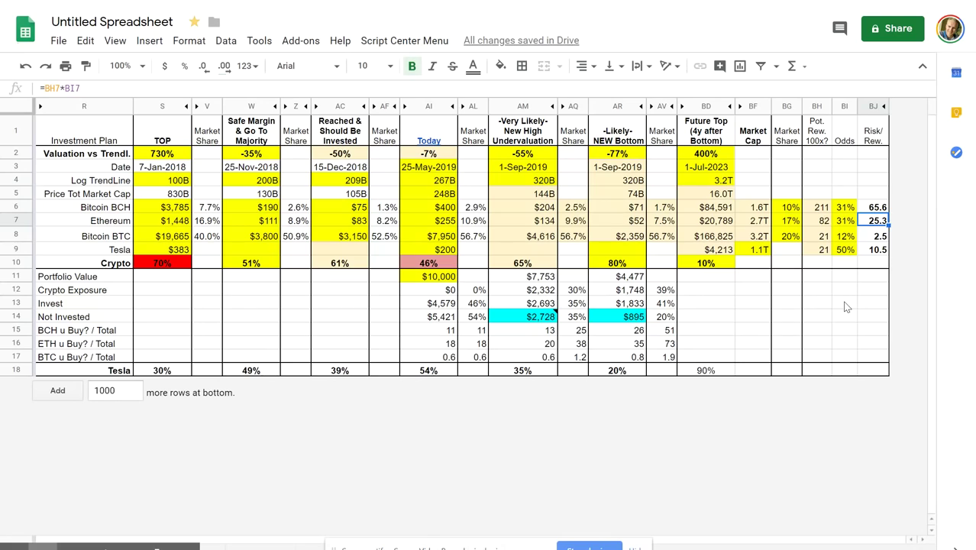
- Review Bitcoin BCH's potential reward, odds and Risk/Rew., tracing them back to its Future Top and Today prices
key(Up)
key(Left)
key(Left)
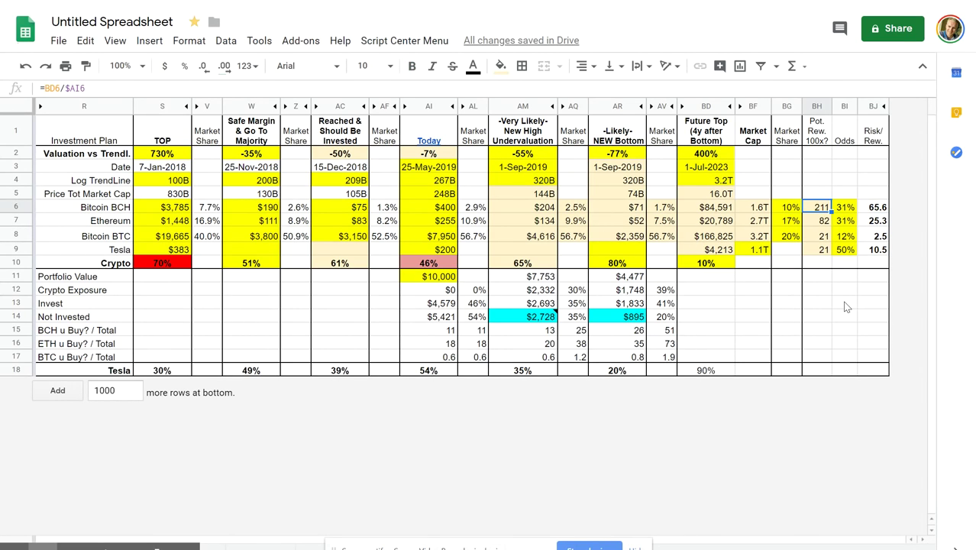
key(Right)
key(Right)
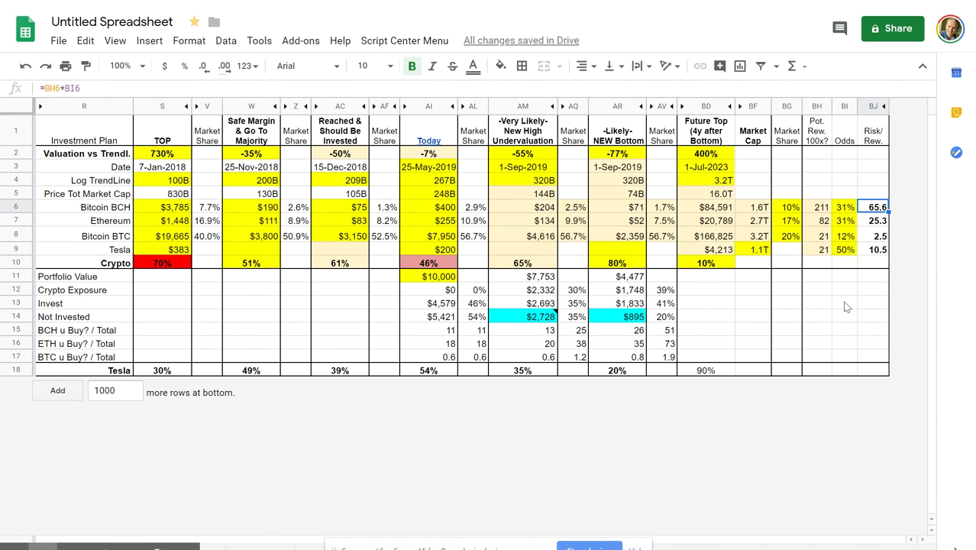
key(Left)
key(Left)
key(Left)
key(Left)
key(Left)
key(Left)
key(Left)
key(Left)
key(Left)
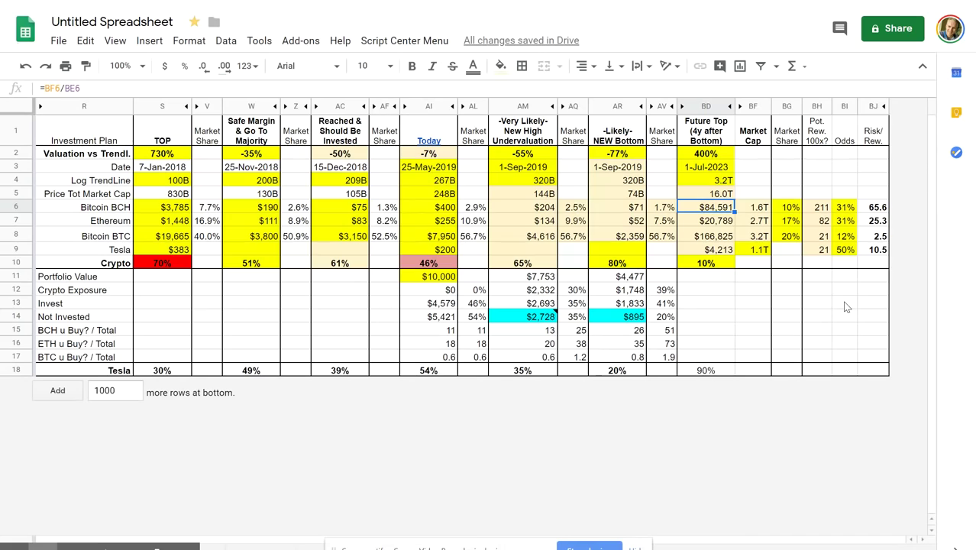
key(Left)
key(Left)
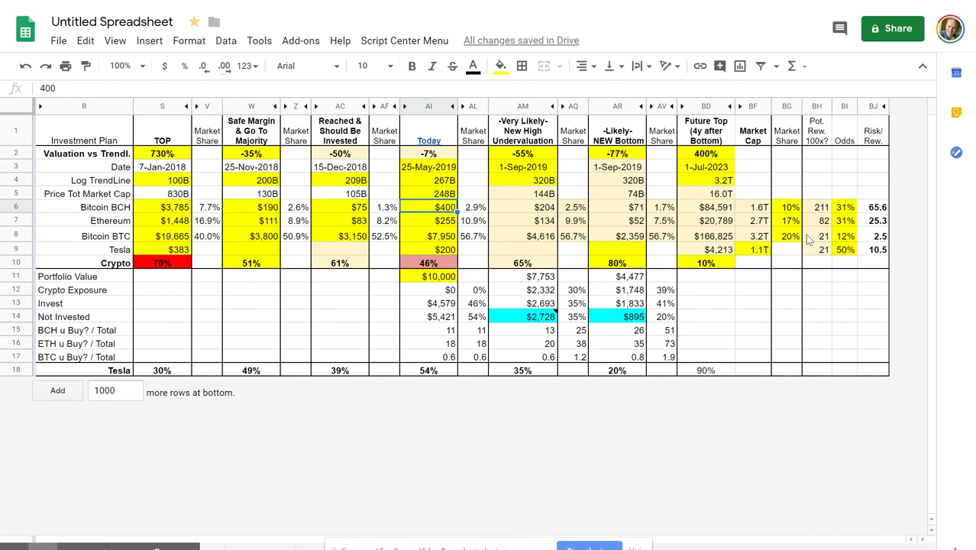
- Compare the three coins' Likely NEW Bottom prices with the Future Top prices and total market cap
drag(626, 207, 628, 239)
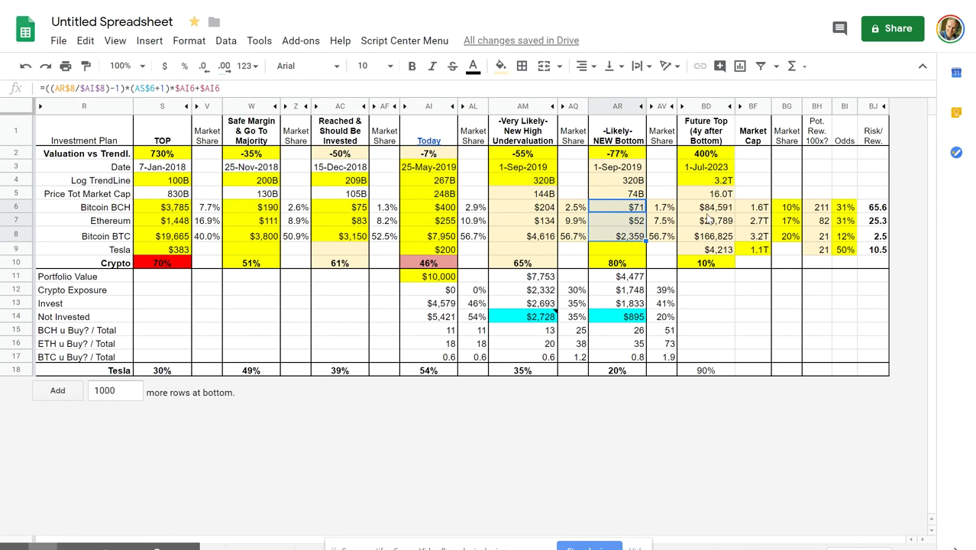
click(706, 212)
click(617, 233)
click(725, 197)
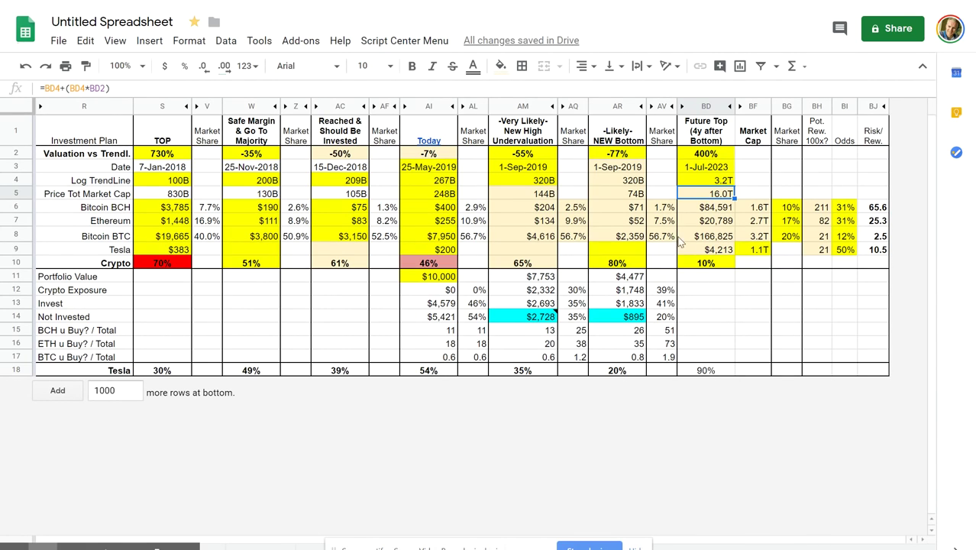
- Check the Likely NEW Bottom and the Future Top's total market cap against the total market cap logarithmic regression chart
click(623, 143)
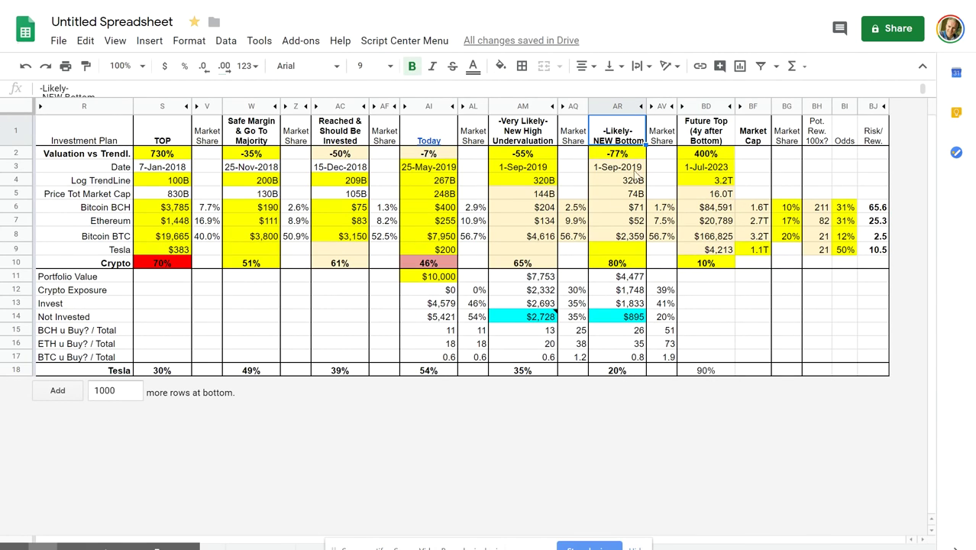
click(714, 203)
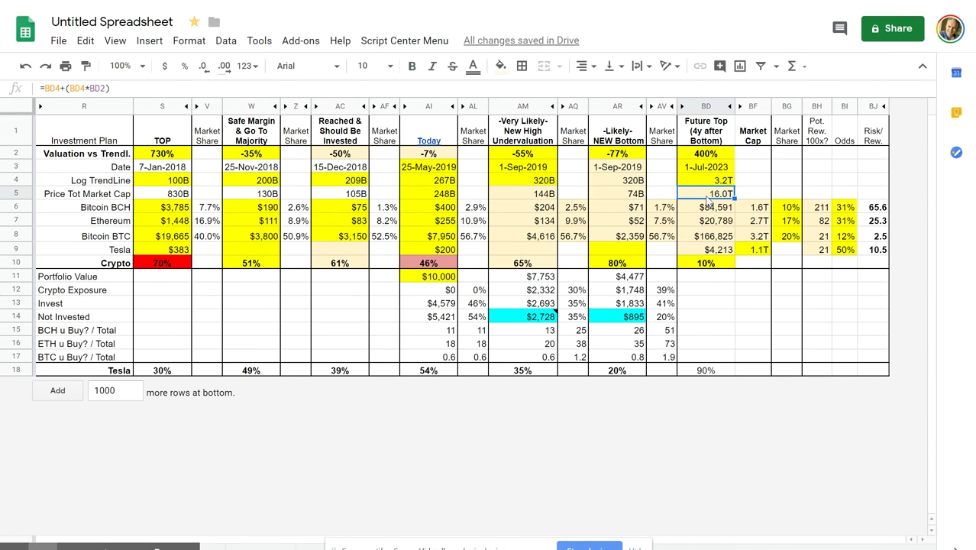
key(alt+Tab)
key(alt+Tab)
click(403, 535)
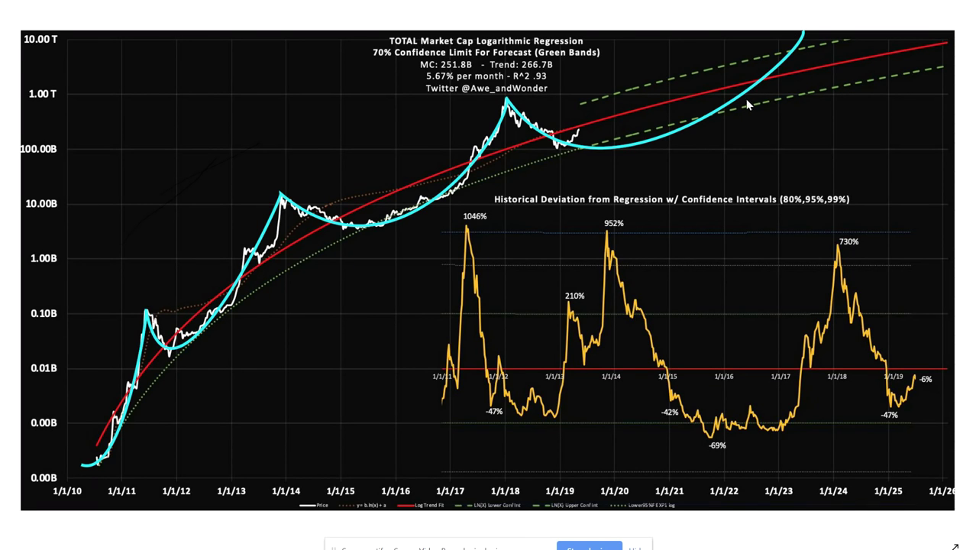
key(ctrl+Tab)
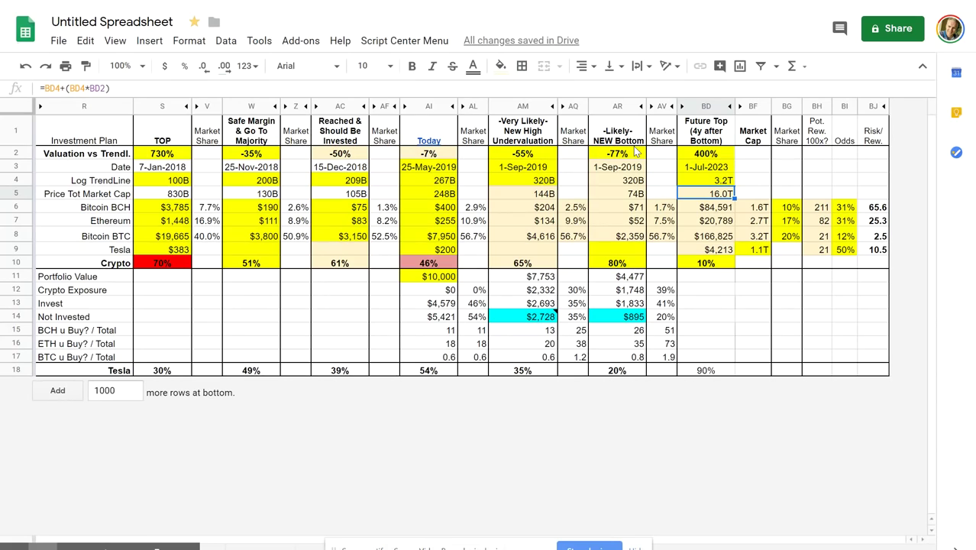
- Review the Likely NEW Bottom column, then the Future Top's total market cap and each coin's Market Cap
drag(611, 138, 608, 263)
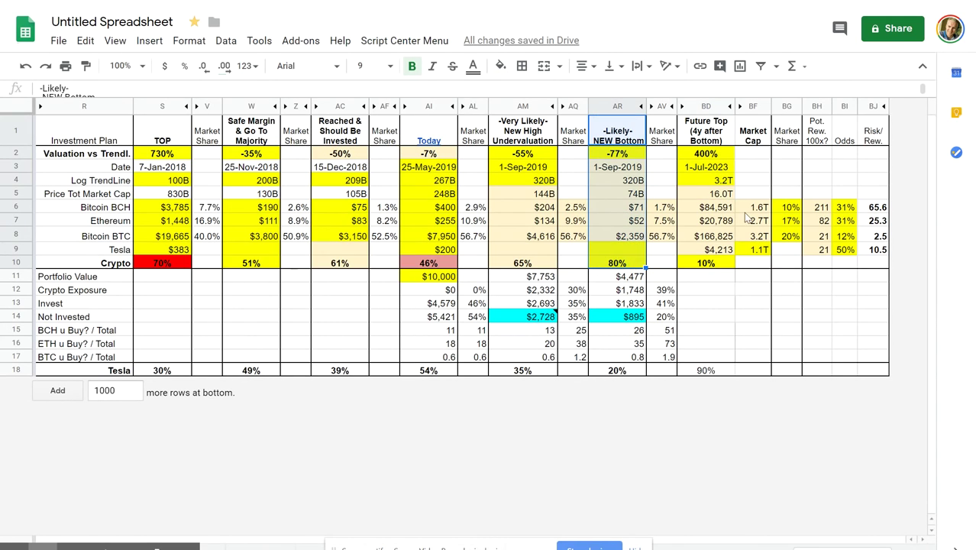
click(725, 196)
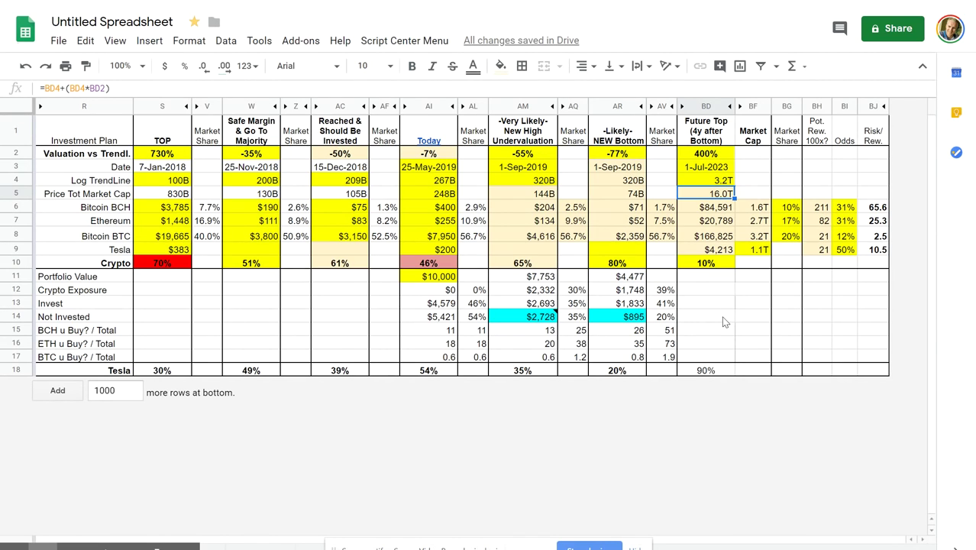
click(755, 211)
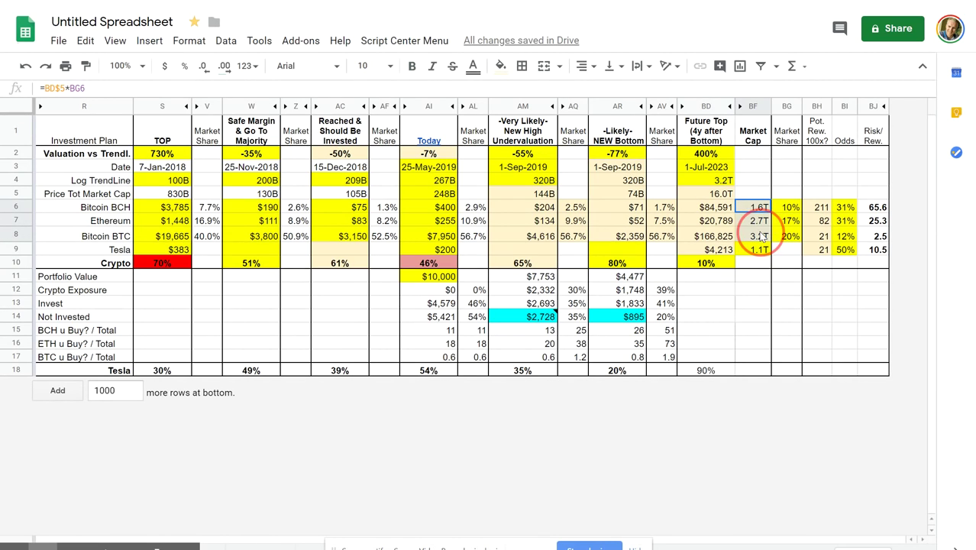
click(711, 198)
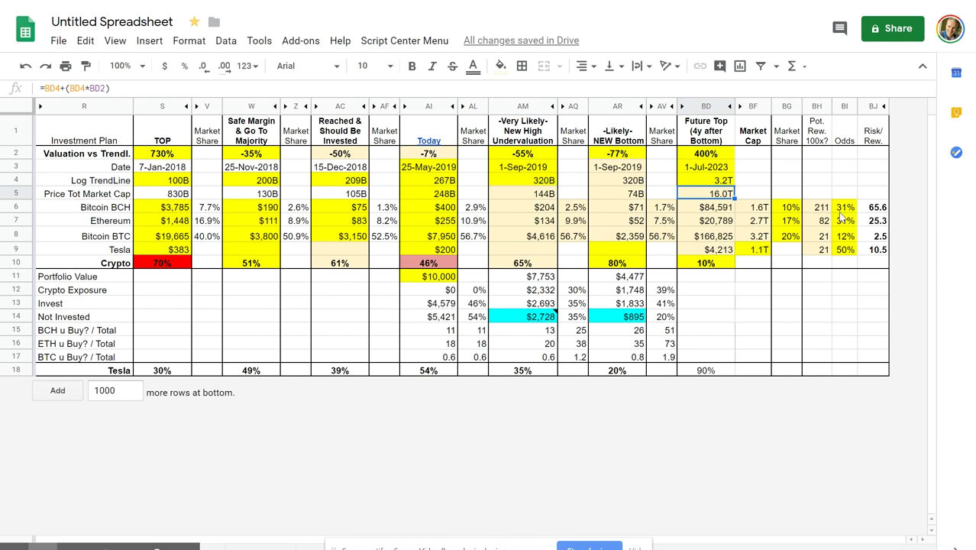
- Compare the coins' odds, then the Risk/Rew. of Bitcoin BCH, Ethereum, Bitcoin BTC and Tesla
drag(843, 207, 845, 236)
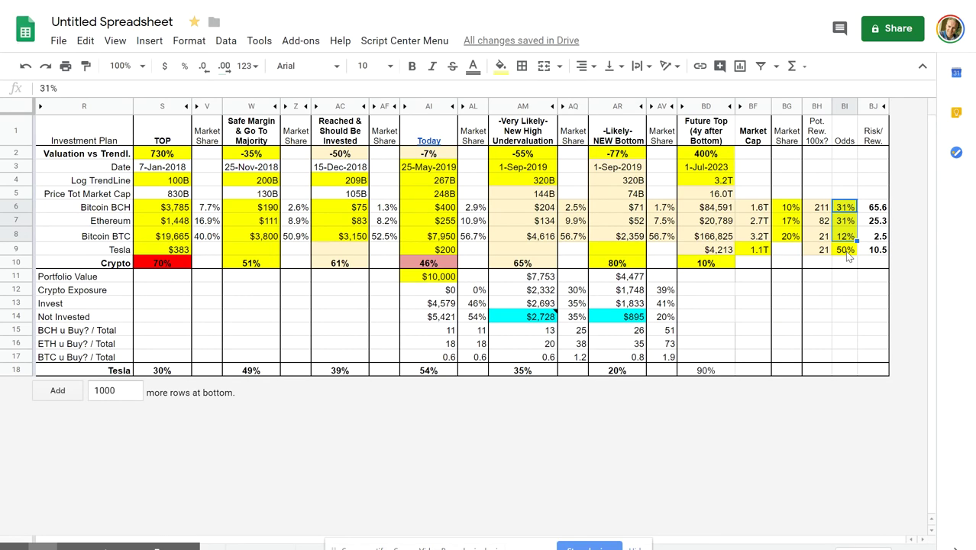
drag(874, 207, 874, 236)
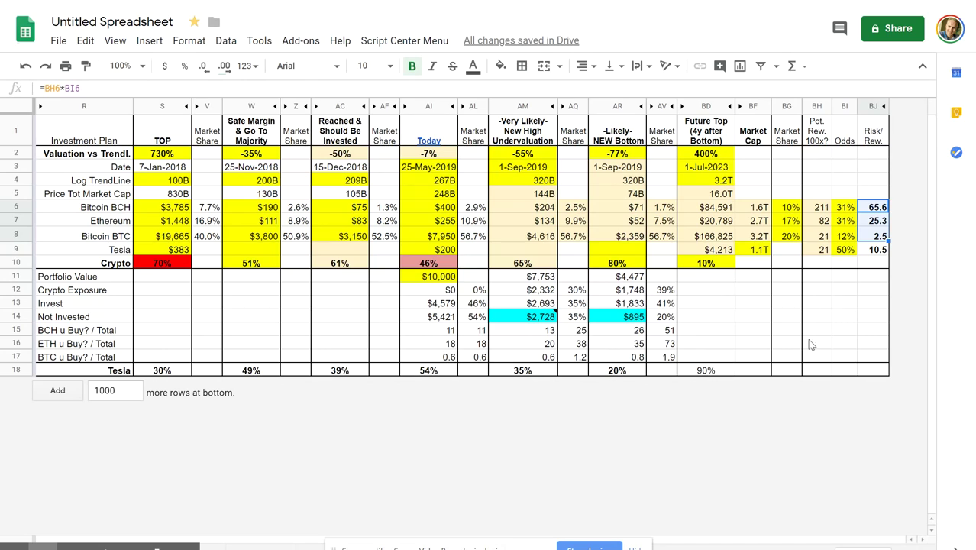
click(871, 254)
key(Up)
key(Up)
key(Down)
key(Up)
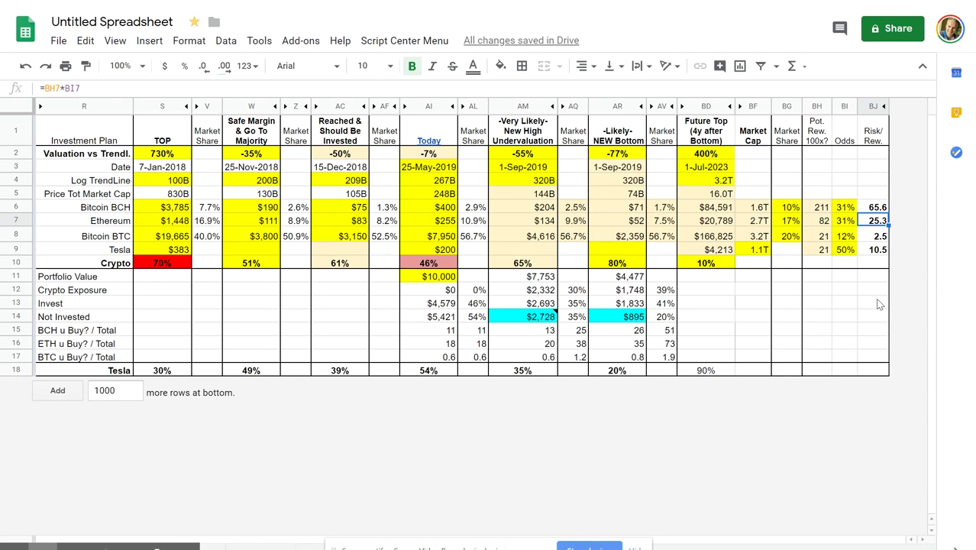
key(Down)
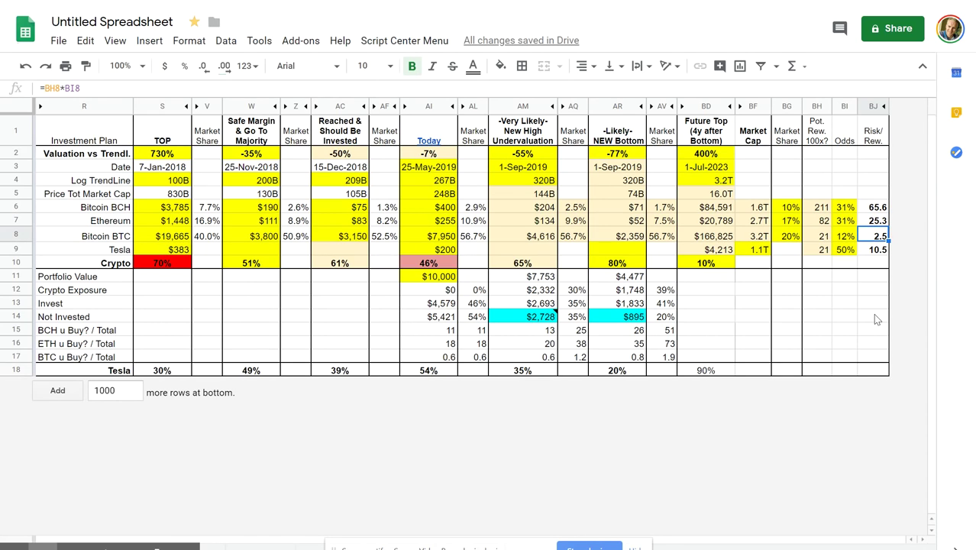
click(874, 221)
key(Up)
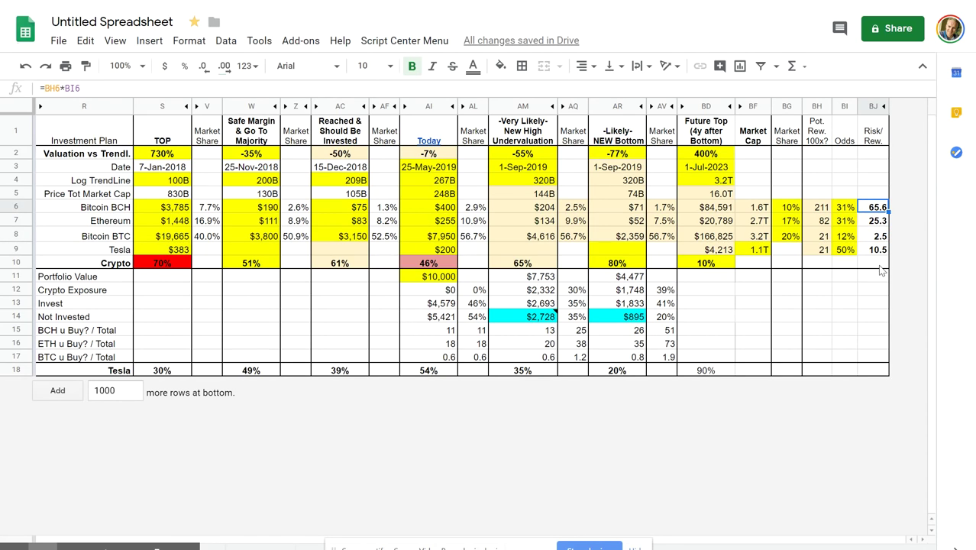
click(879, 223)
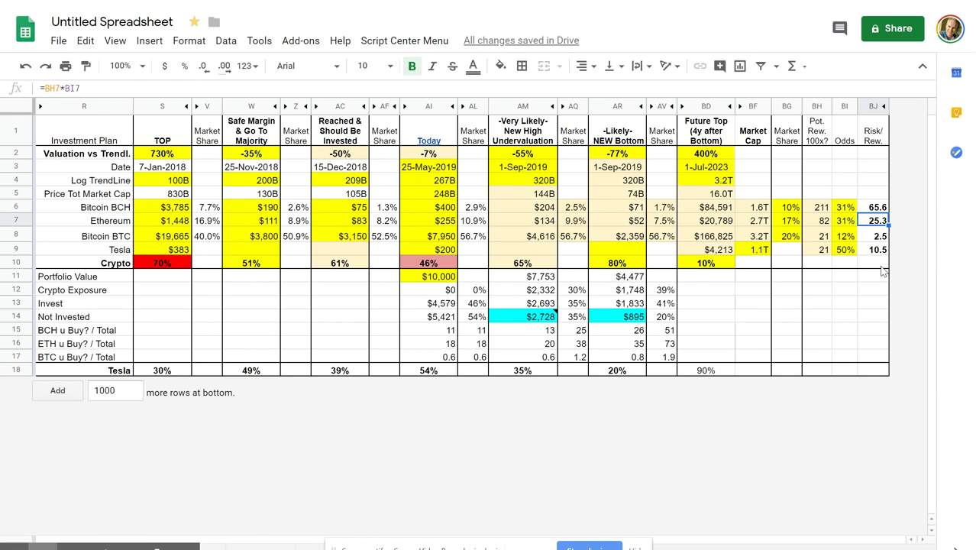
- Weigh Tesla's future Market Cap against its odds of reaching it
click(758, 252)
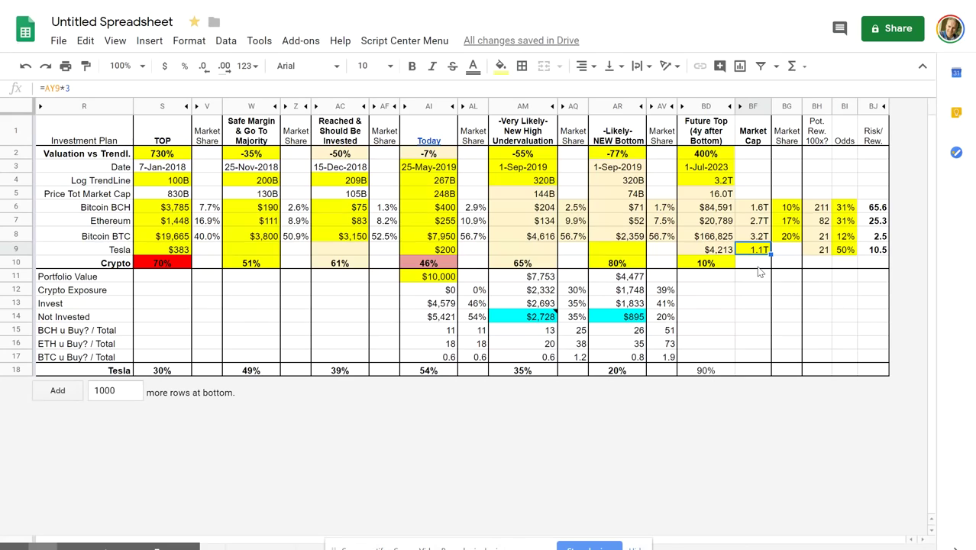
click(844, 252)
click(744, 252)
click(845, 252)
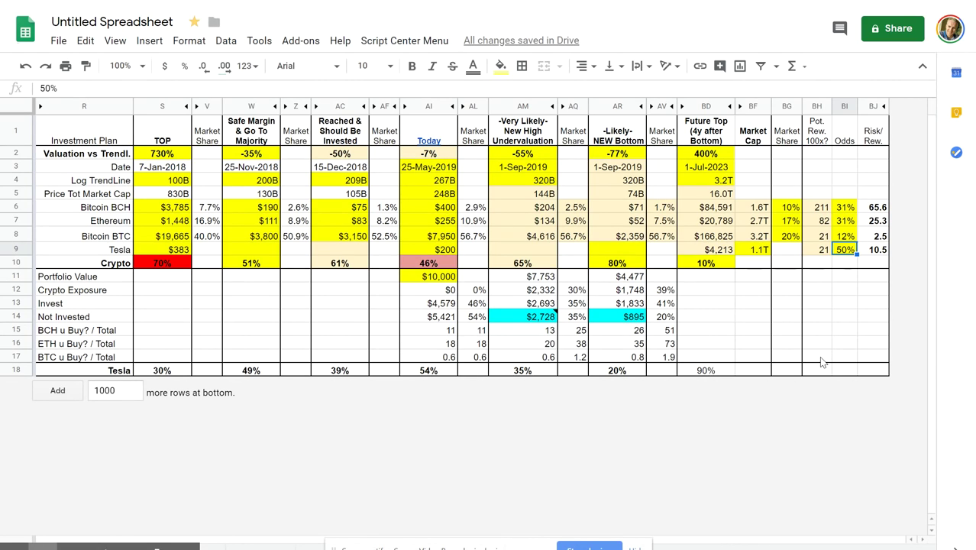
click(751, 252)
click(848, 253)
click(759, 257)
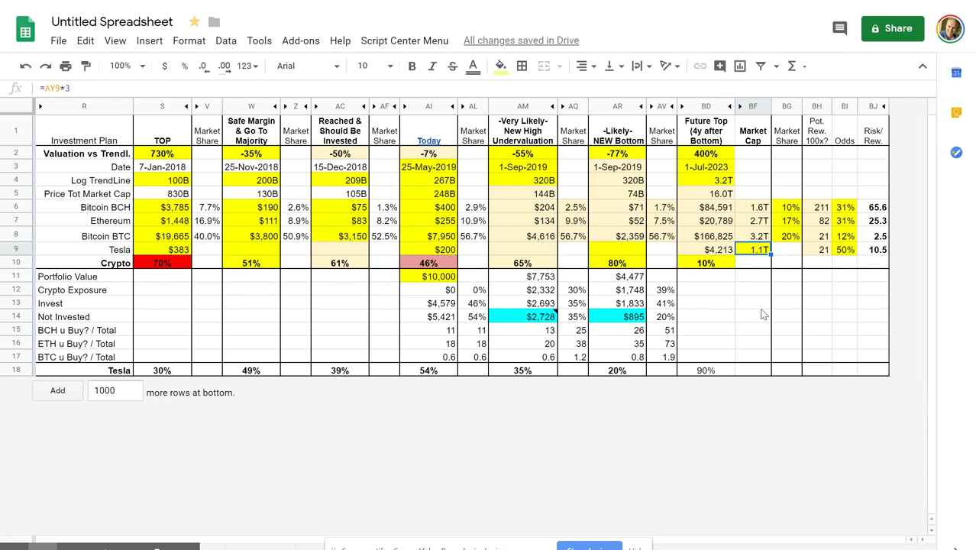
click(844, 1)
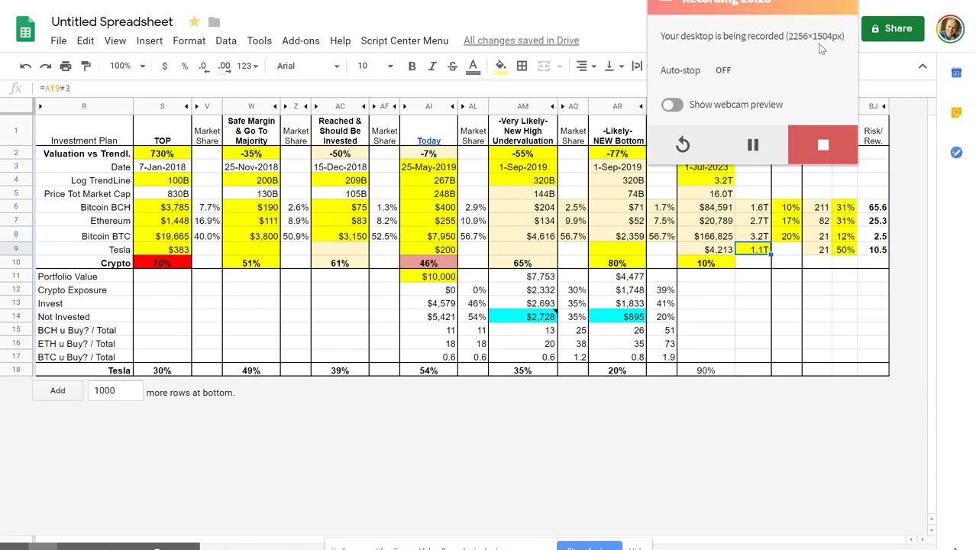
key(Left)
click(762, 267)
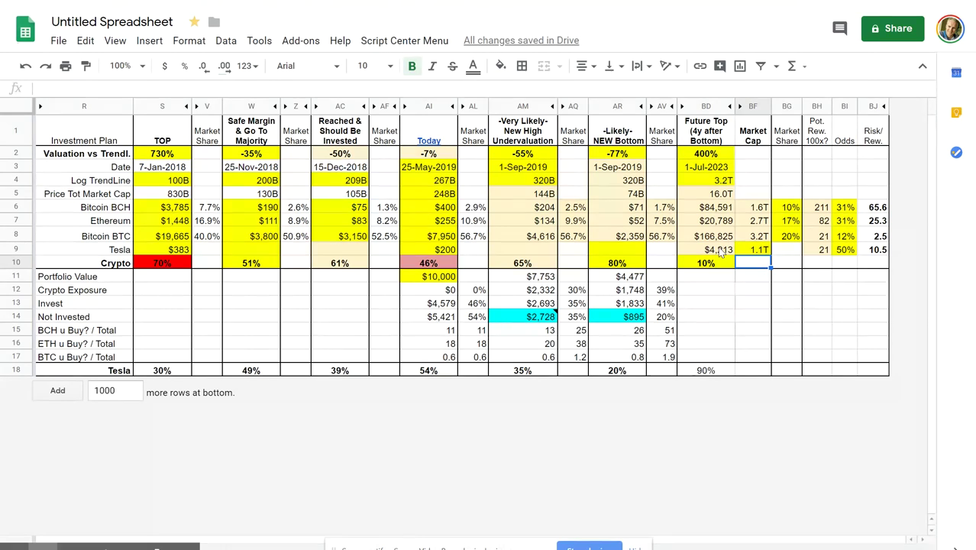
click(754, 250)
click(846, 252)
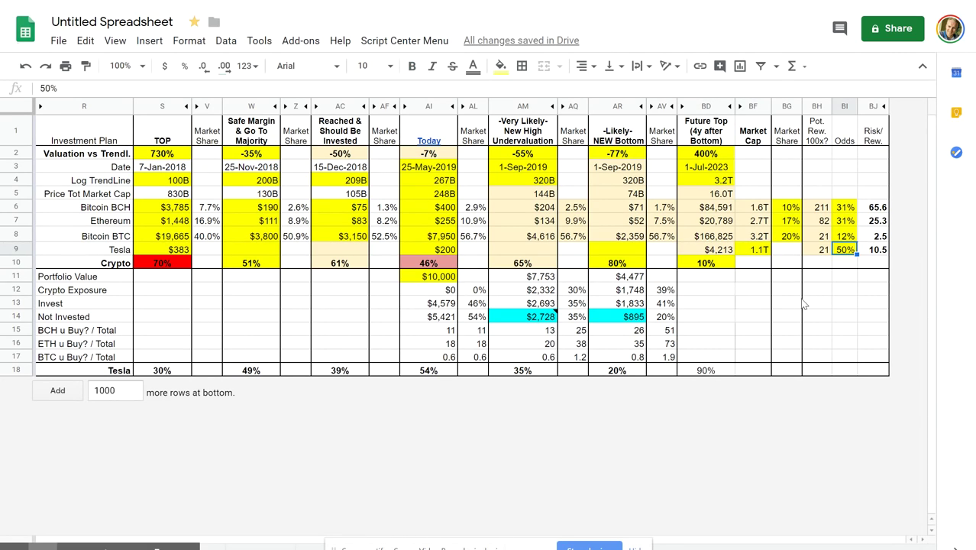
click(756, 251)
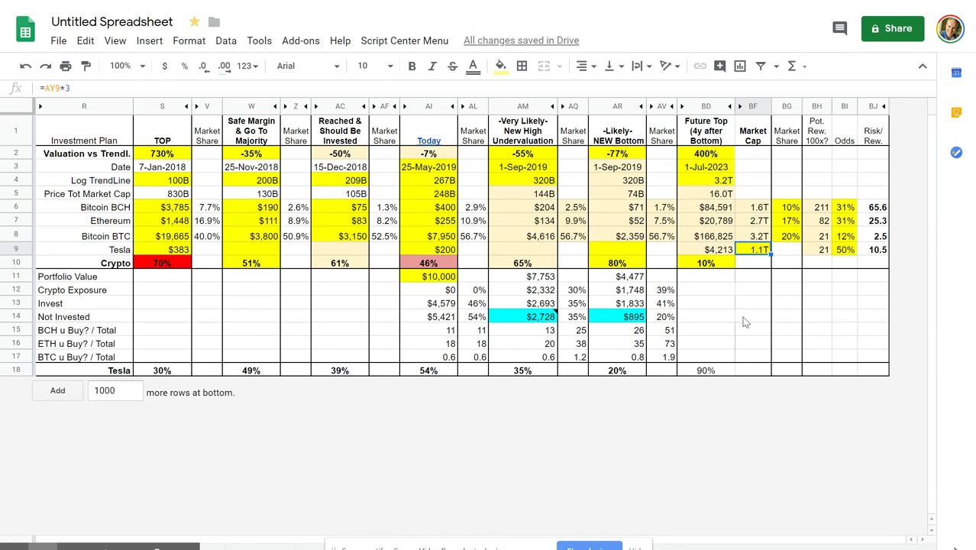
click(759, 264)
click(766, 252)
- Trace Tesla's row from its Future Top price and Market Cap through potential reward and odds to Risk/Rew
click(725, 253)
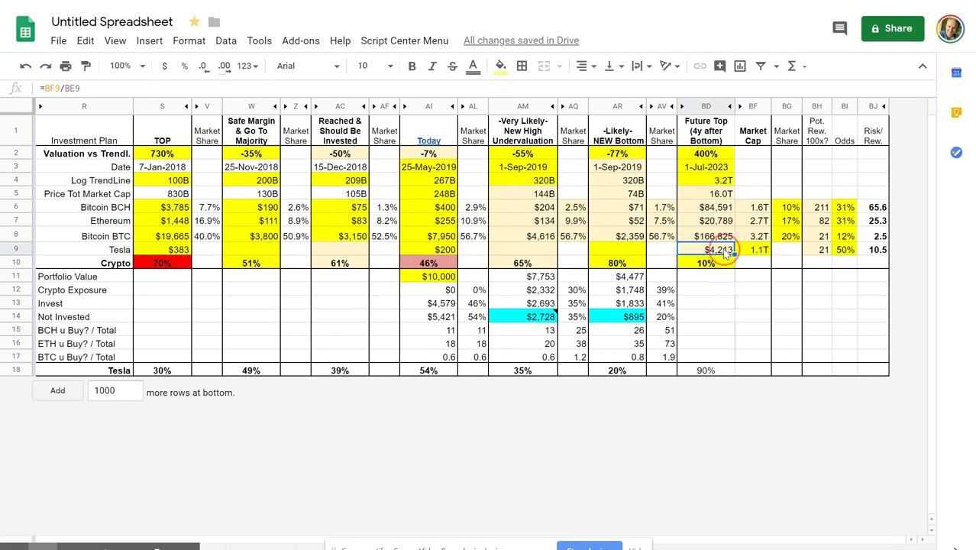
click(819, 252)
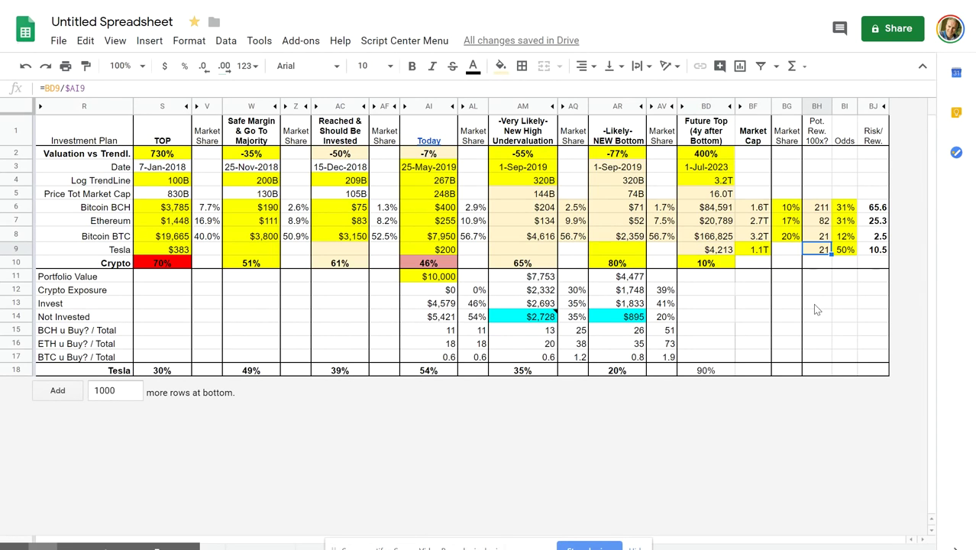
click(767, 252)
click(823, 250)
click(845, 255)
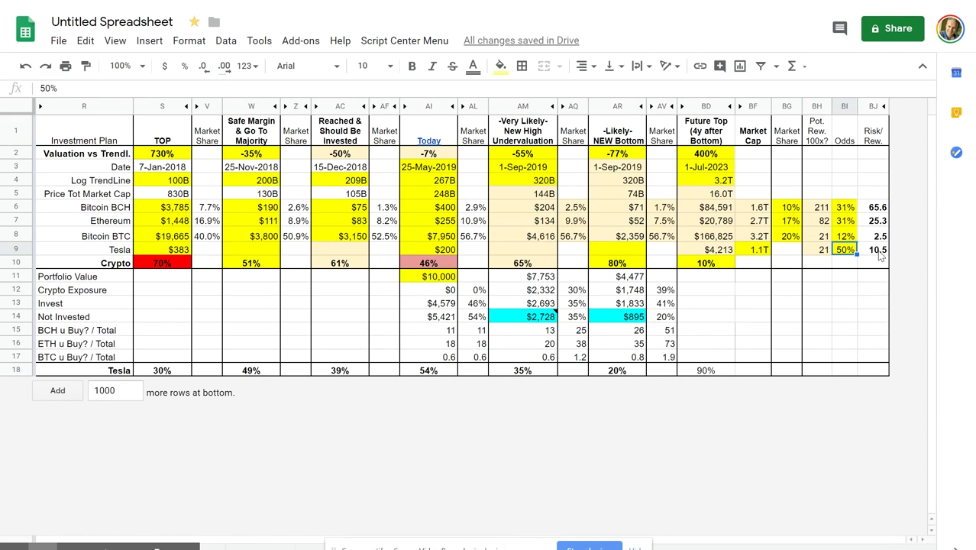
click(878, 253)
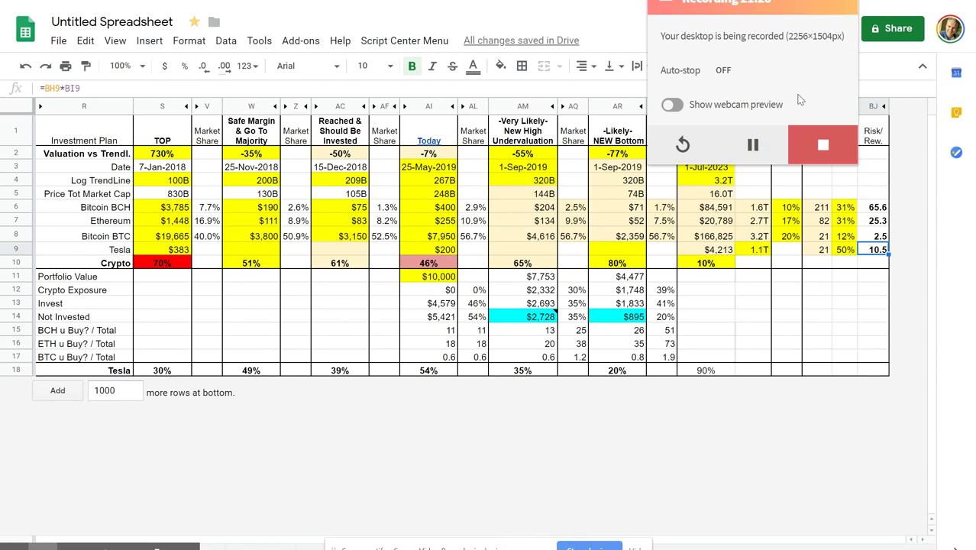
- Compare the Crypto allocation for Today and Very Likely New High Undervaluation, and check the latter's Valuation vs Trendl
click(761, 303)
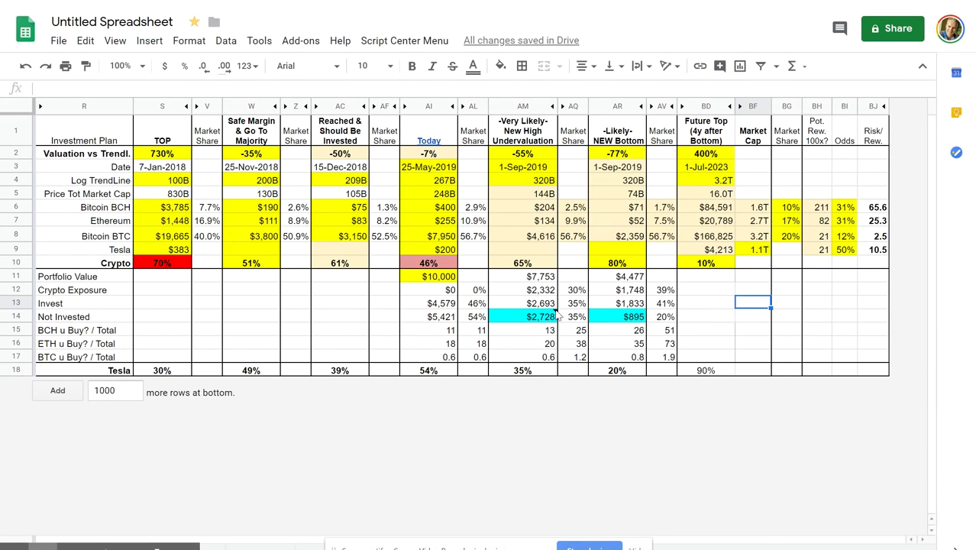
click(434, 264)
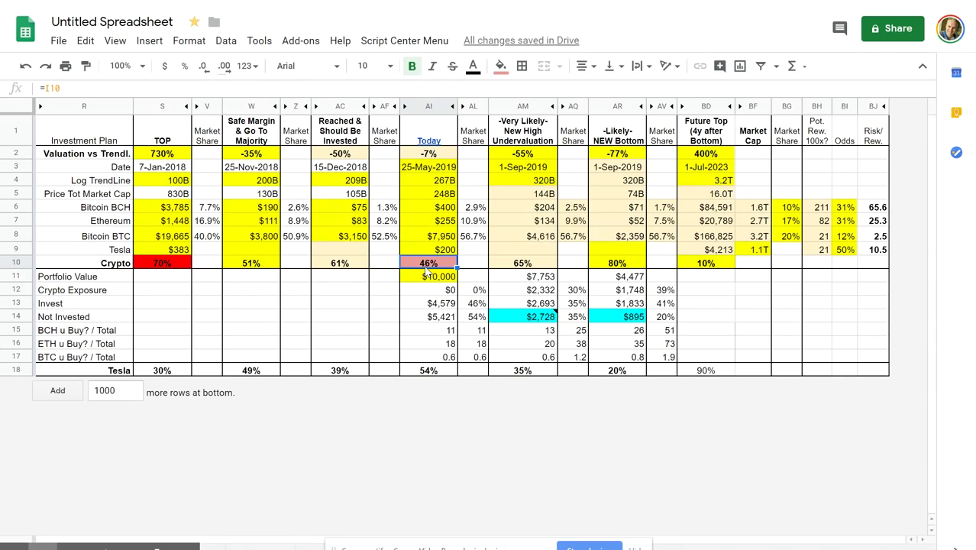
click(512, 266)
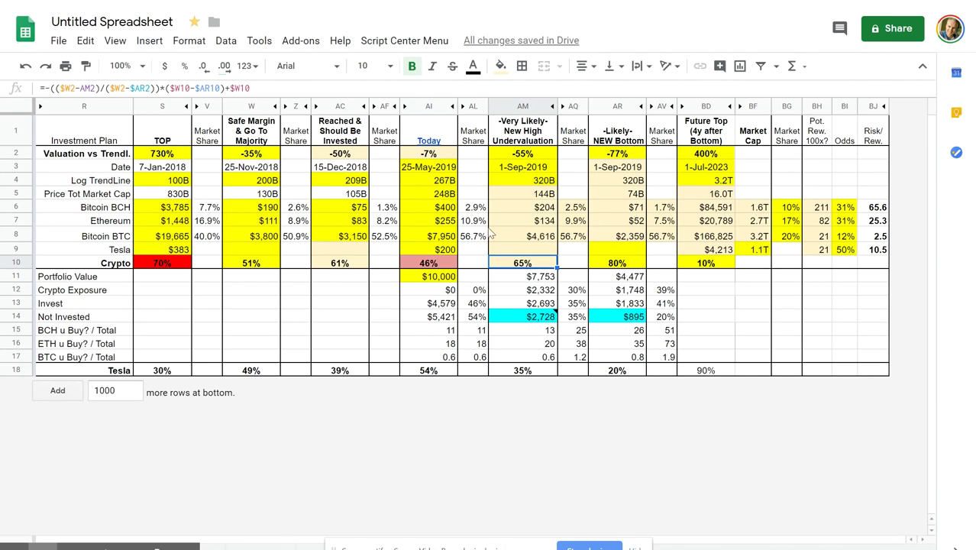
click(528, 156)
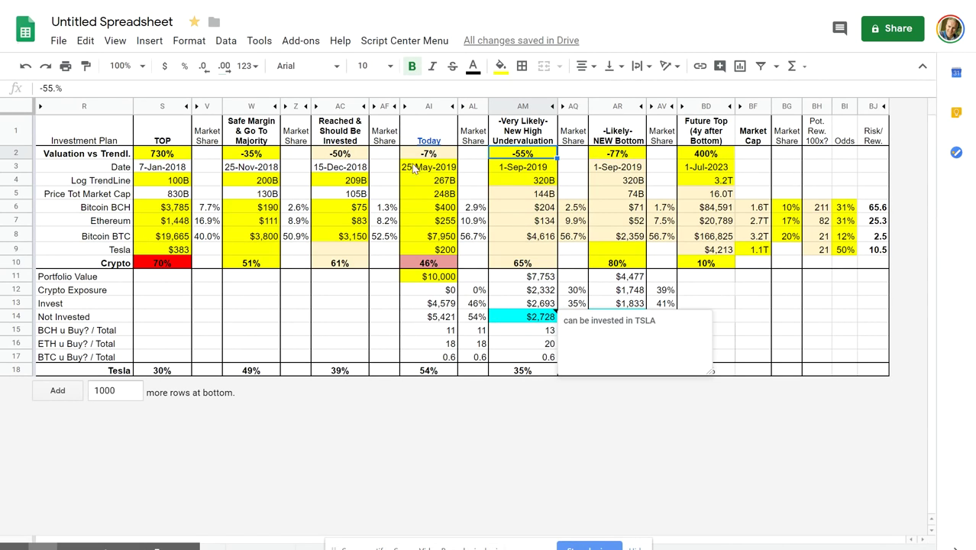
click(531, 128)
click(525, 156)
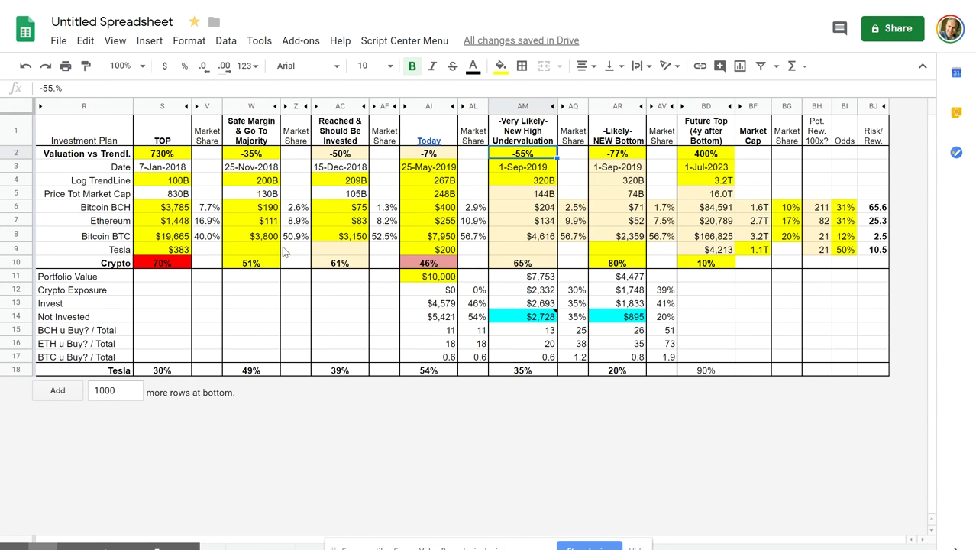
- Check the 15-Dec-2018 Bitcoin BTC price and compare Valuation vs Trendl. between Reached & Should Be Invested and Very Likely New High Undervaluation
click(322, 239)
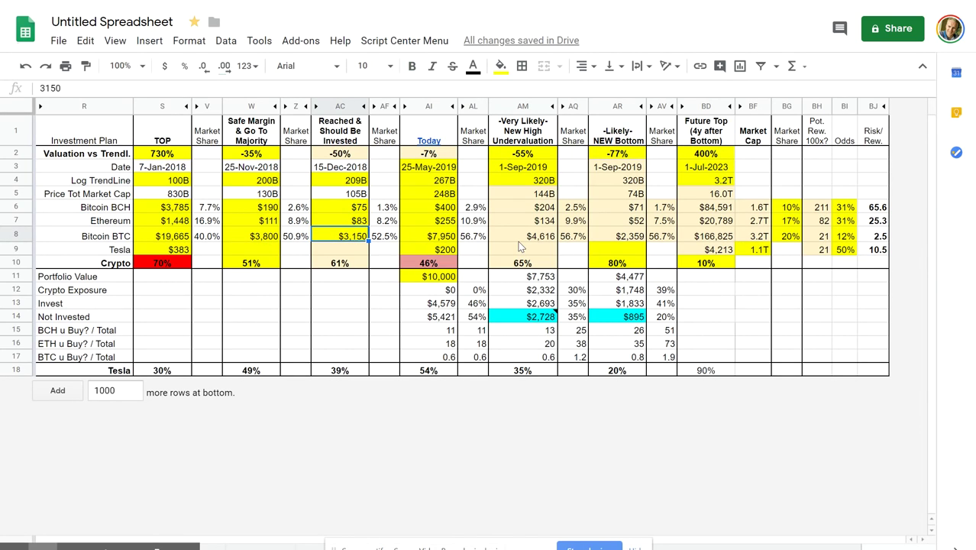
click(525, 157)
click(355, 159)
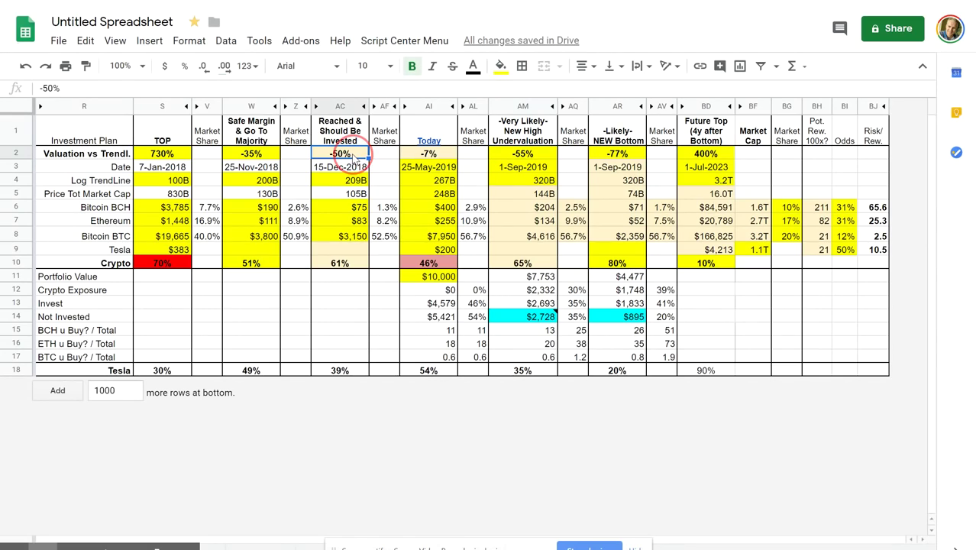
click(522, 153)
click(345, 157)
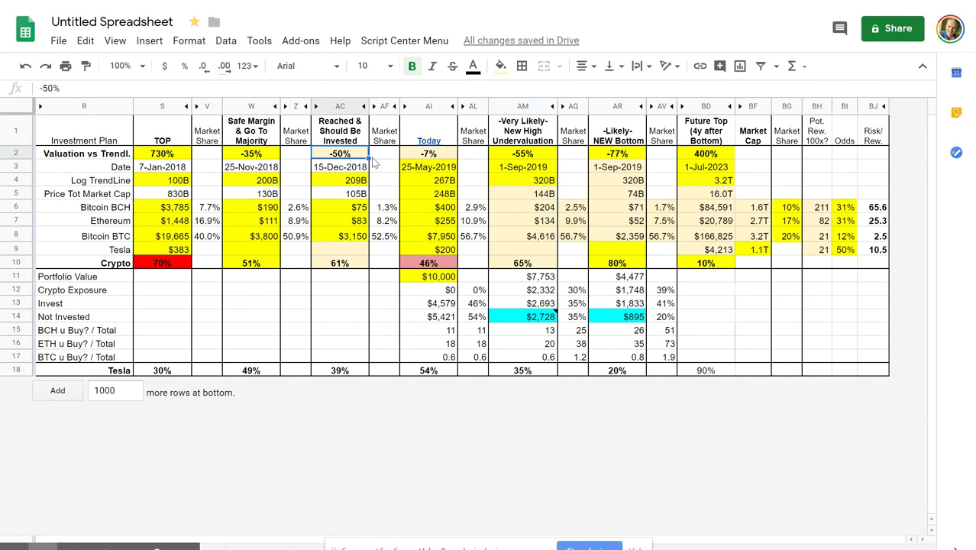
click(527, 158)
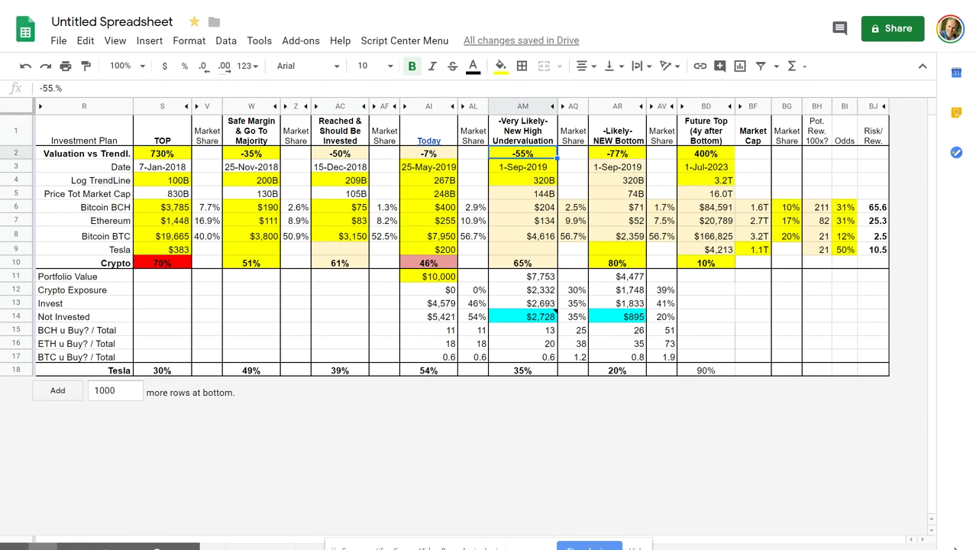
click(366, 156)
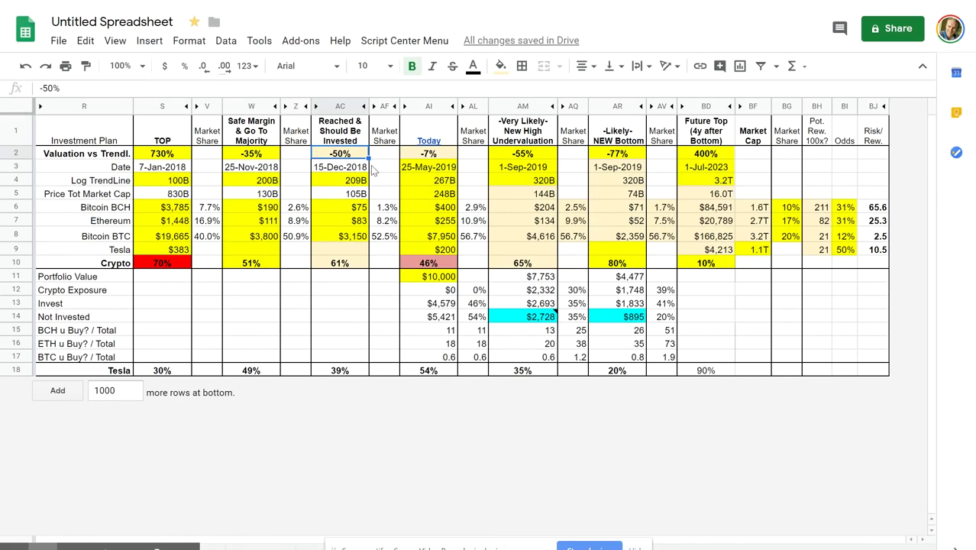
- Review Valuation vs Trendl., the three coin prices and the Crypto allocation for Very Likely New High Undervaluation
click(545, 155)
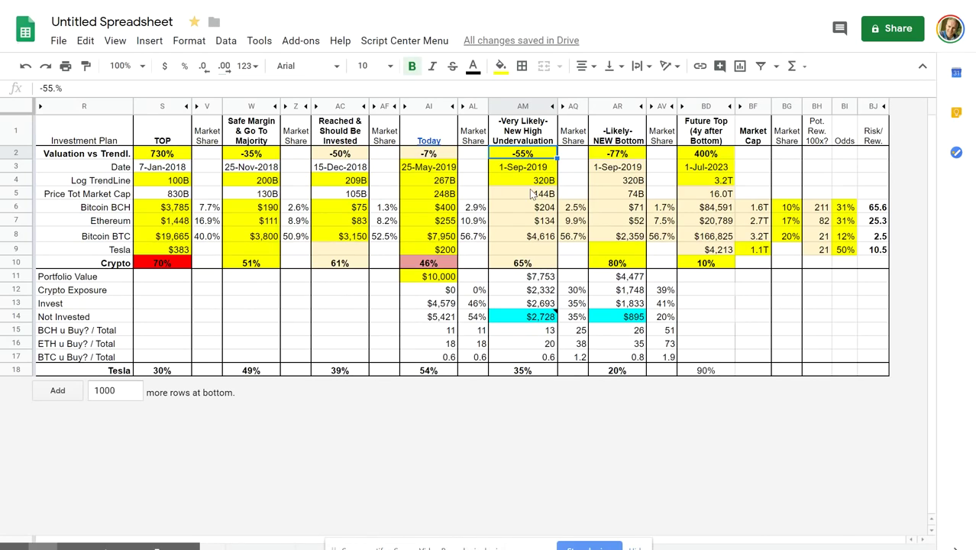
click(548, 238)
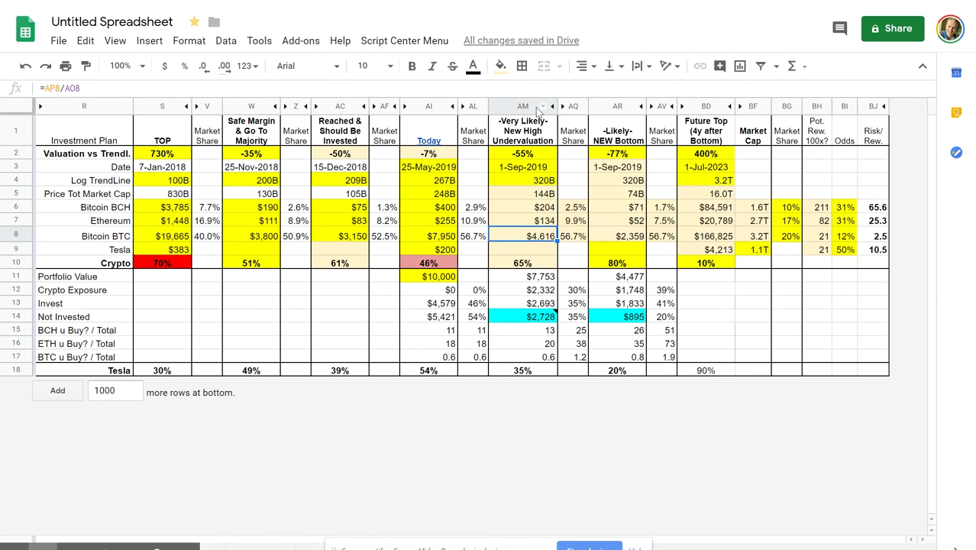
drag(546, 207, 546, 237)
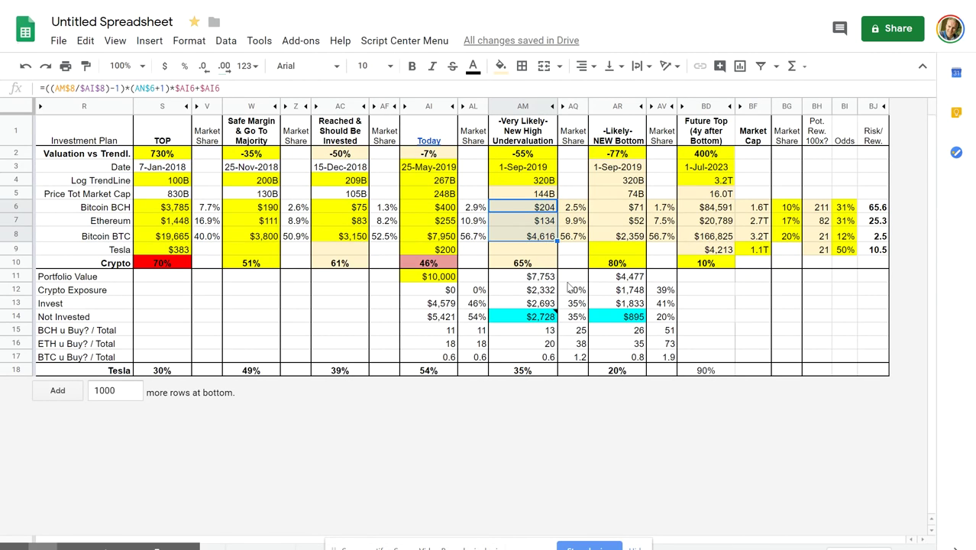
click(532, 262)
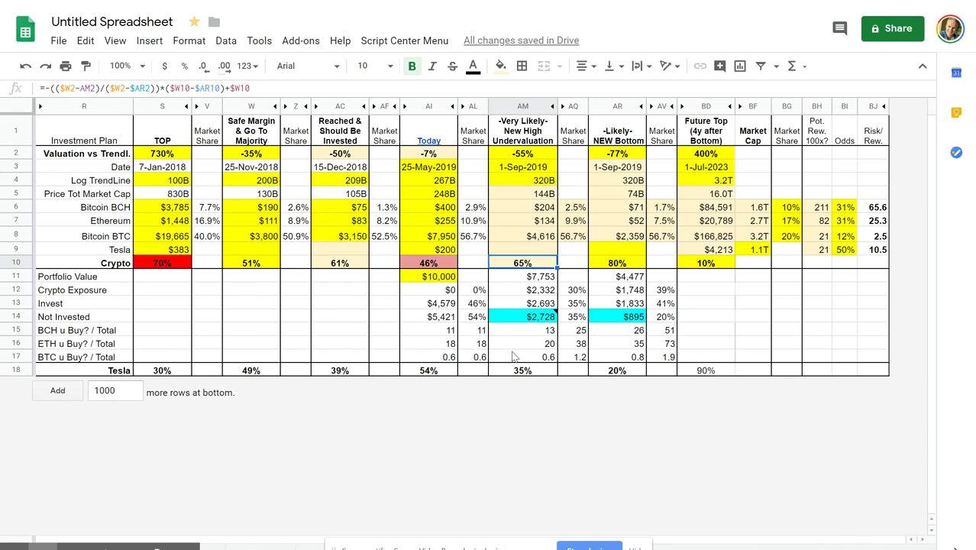
click(539, 237)
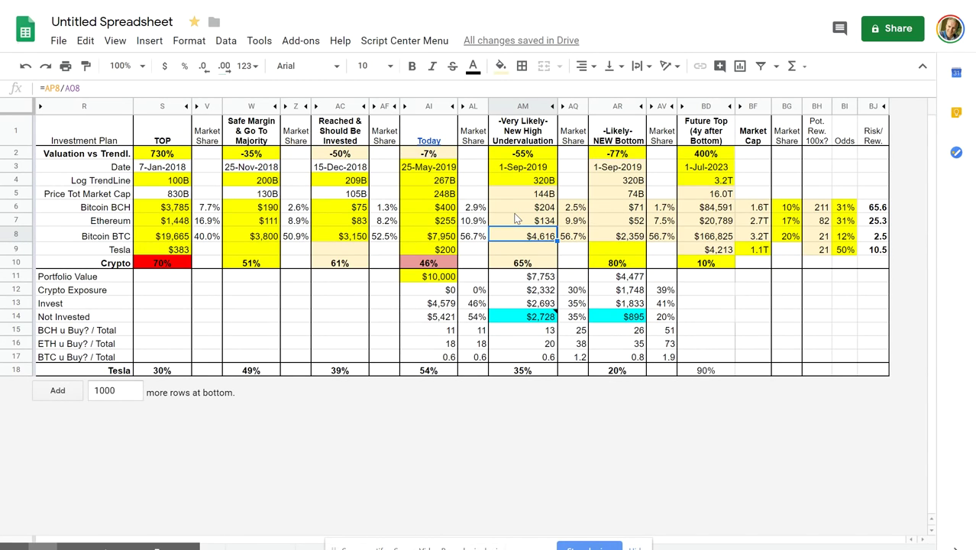
- Check Bitcoin BCH's future Market Cap and the Price Tot Market Cap at the Future Top
click(757, 205)
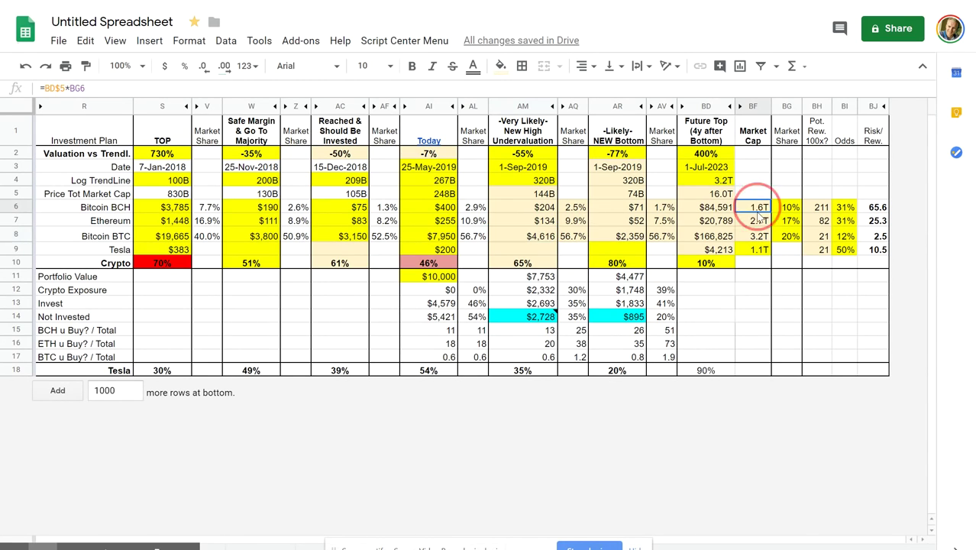
click(726, 194)
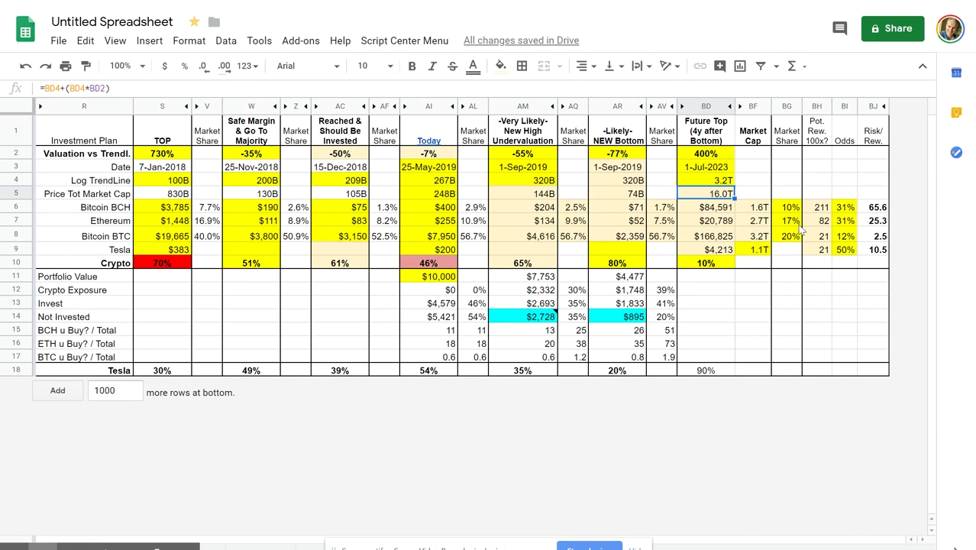
click(740, 195)
click(725, 197)
- Compare the Likely NEW Bottom valuation and coin prices with the Bitcoin BCH and BTC prices at Very Likely New High Undervaluation
drag(620, 160, 621, 243)
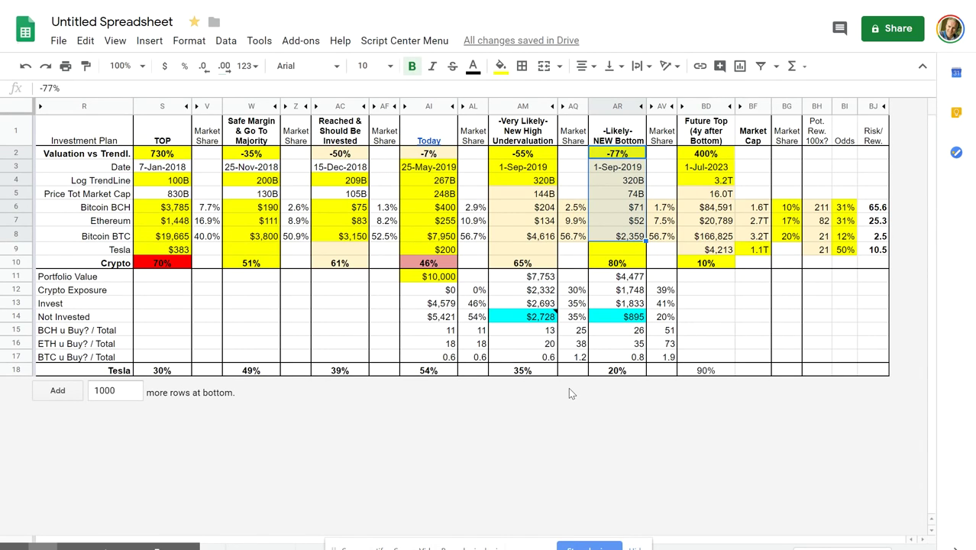
click(542, 221)
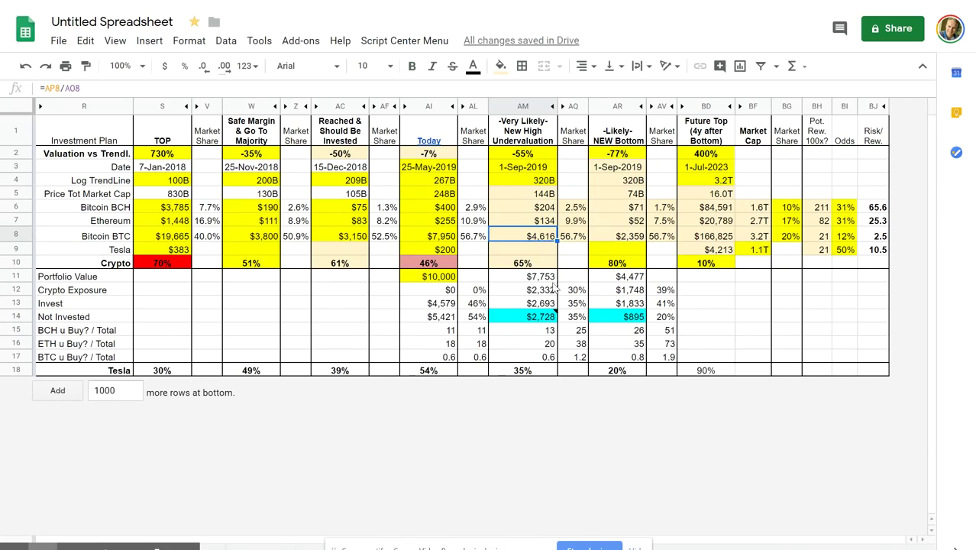
click(546, 210)
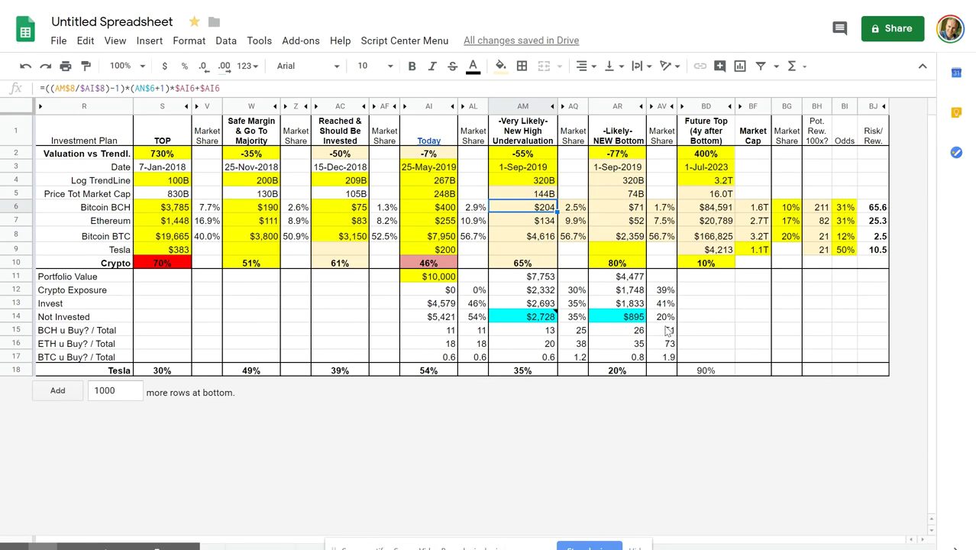
click(537, 239)
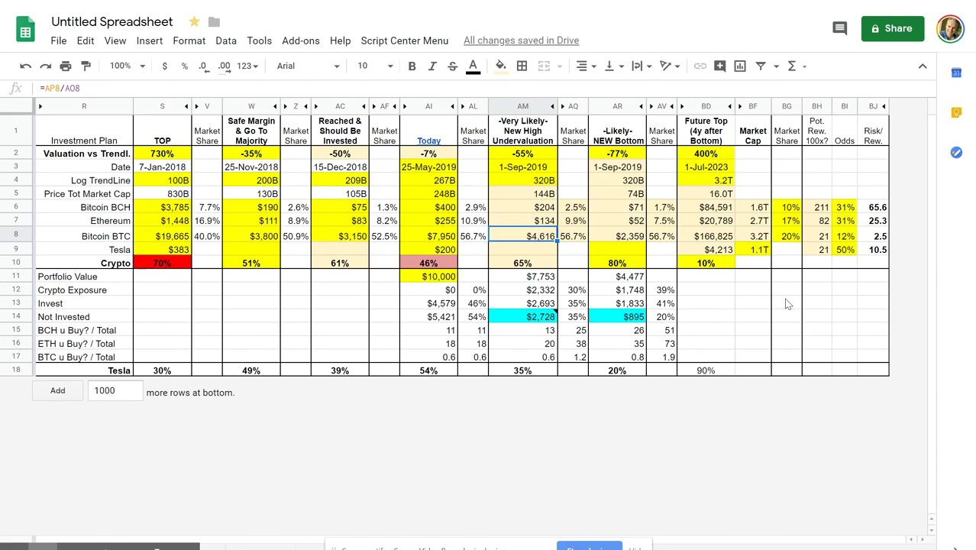
- Weigh Bitcoin BTC's Future Top price against its potential reward and odds
click(711, 237)
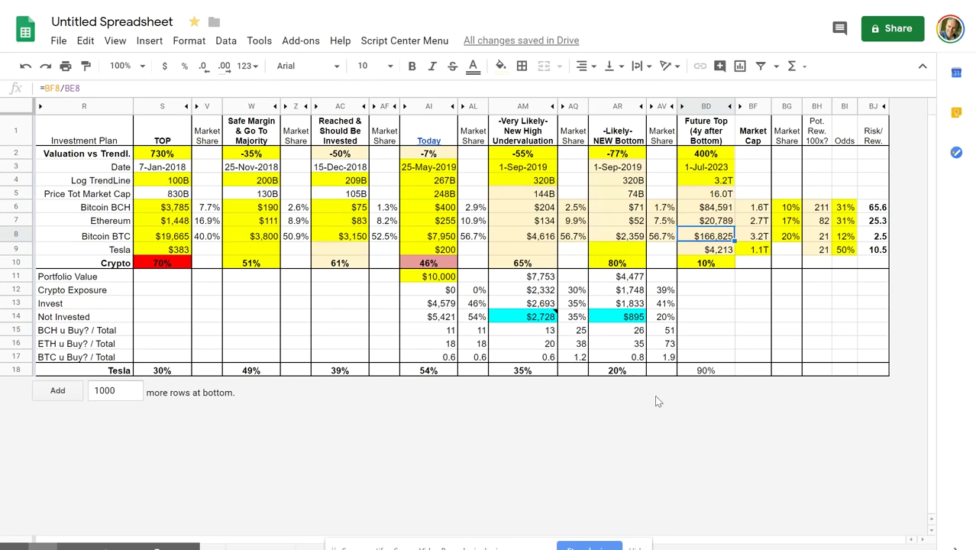
click(814, 238)
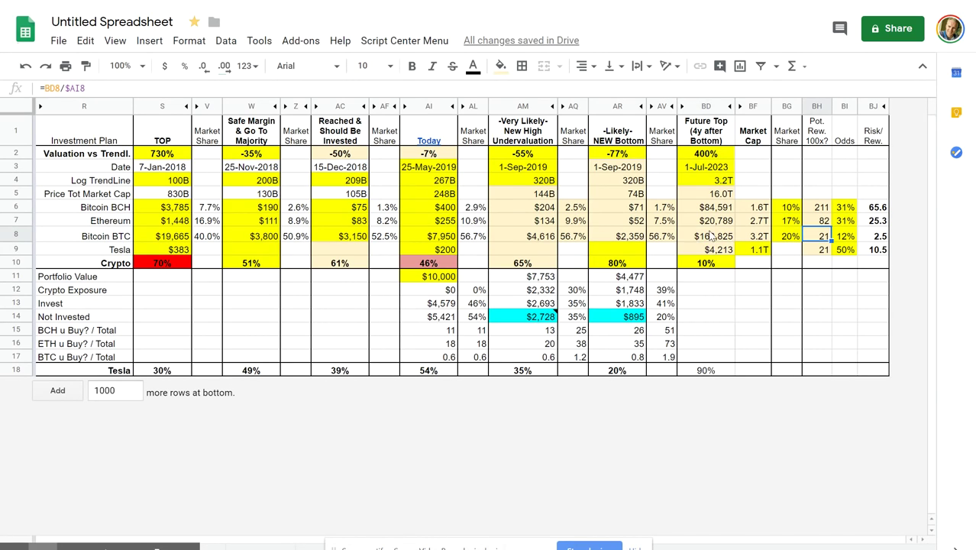
click(711, 236)
click(845, 236)
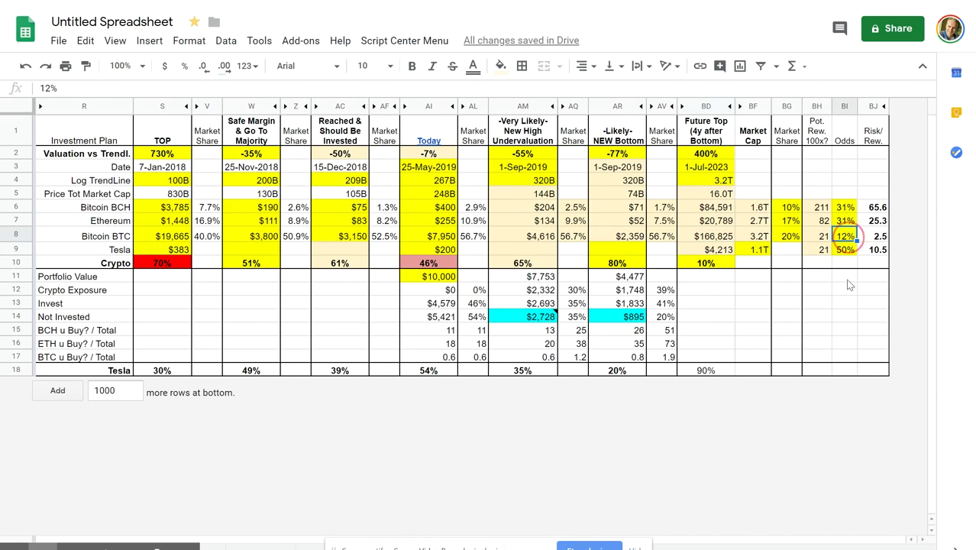
click(709, 240)
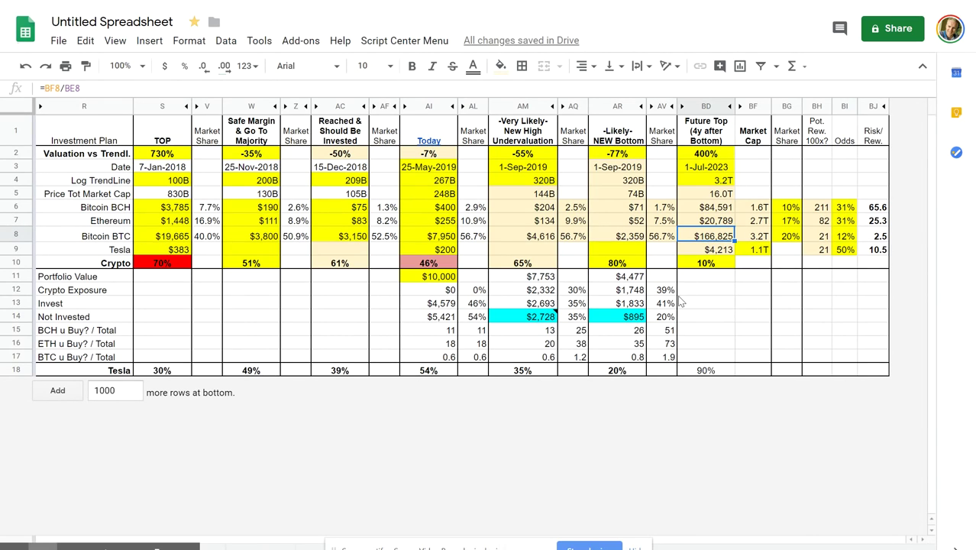
- Check Ethereum's Future Top price and its potential reward
click(719, 223)
click(819, 221)
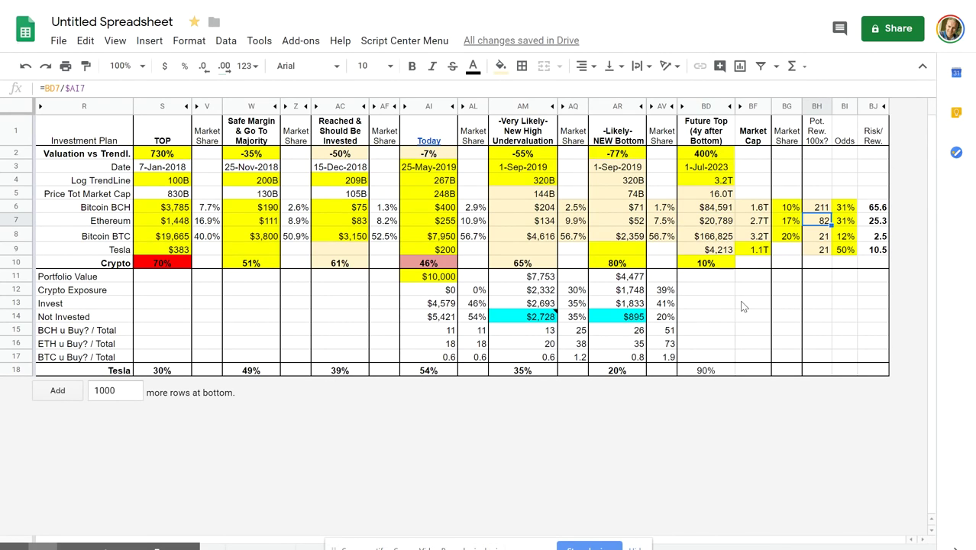
click(86, 221)
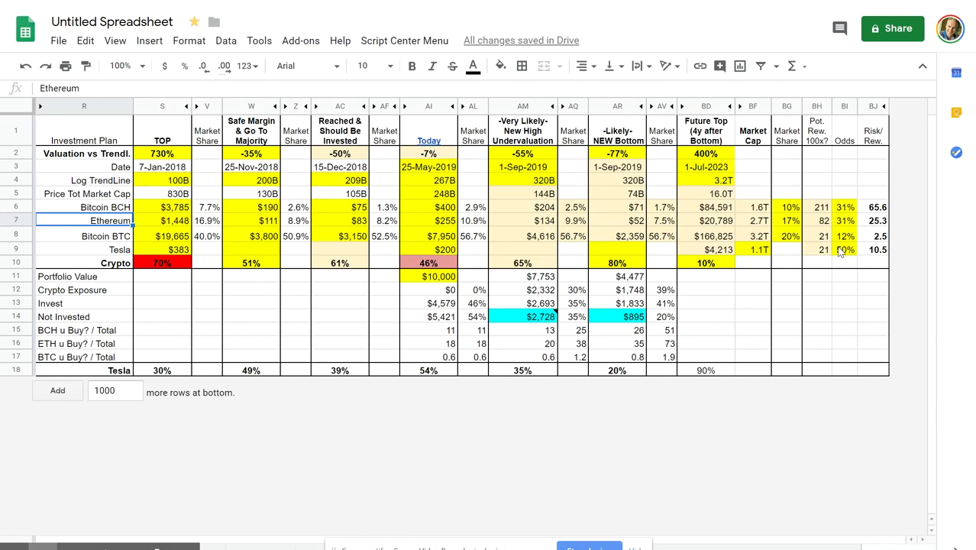
click(825, 223)
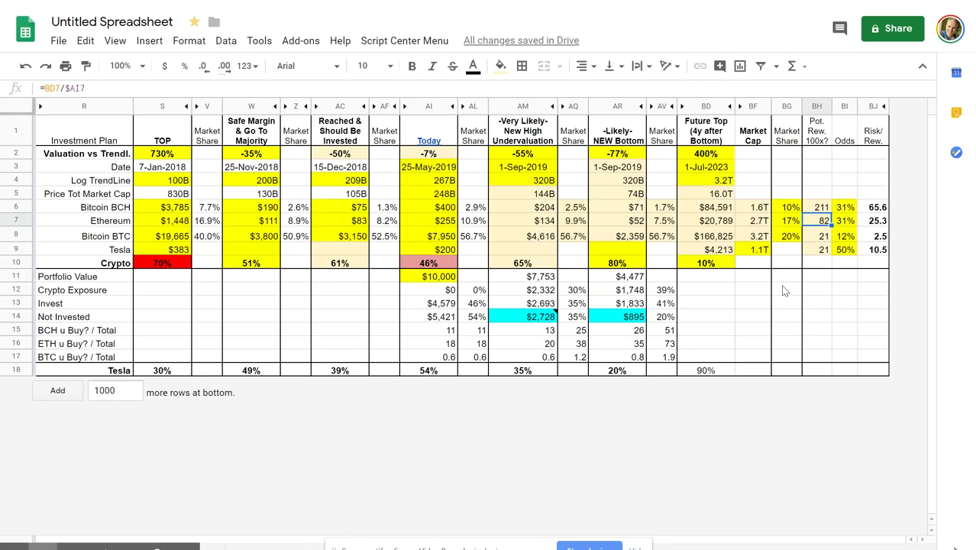
- Go through Today's prices for Ethereum, Bitcoin BTC and Bitcoin BCH
click(445, 221)
click(444, 238)
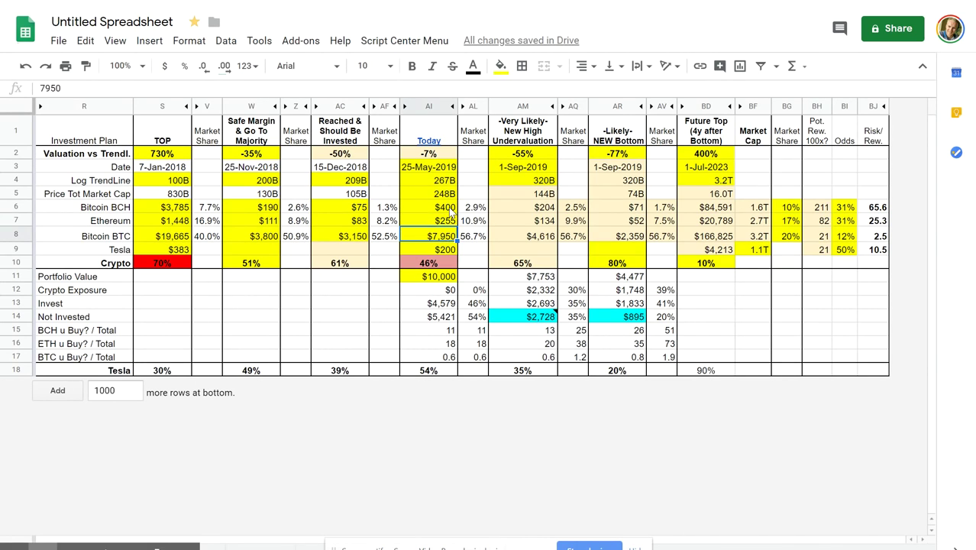
key(Up)
key(Up)
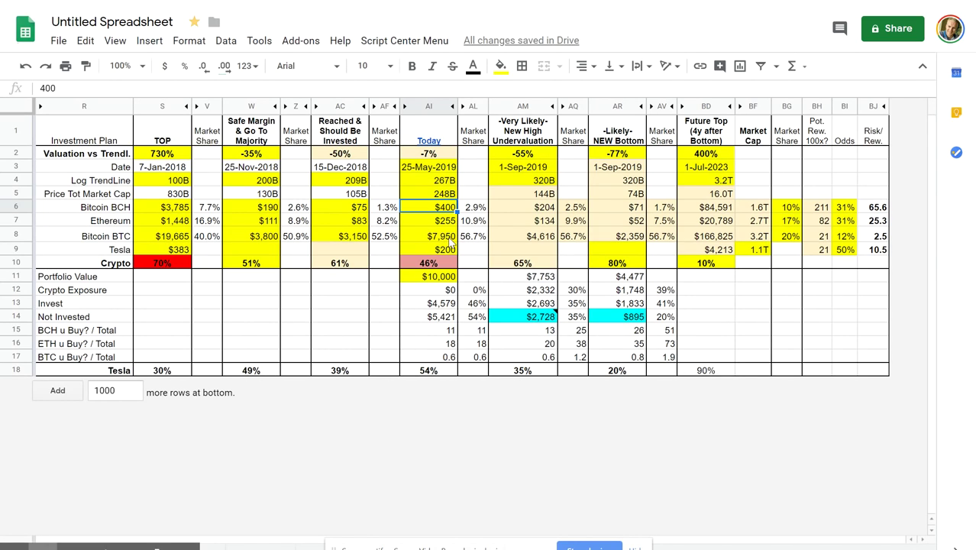
- Revisit the 1-Sep-2019 undervaluation coin prices and the Crypto allocation planned at that level
click(524, 243)
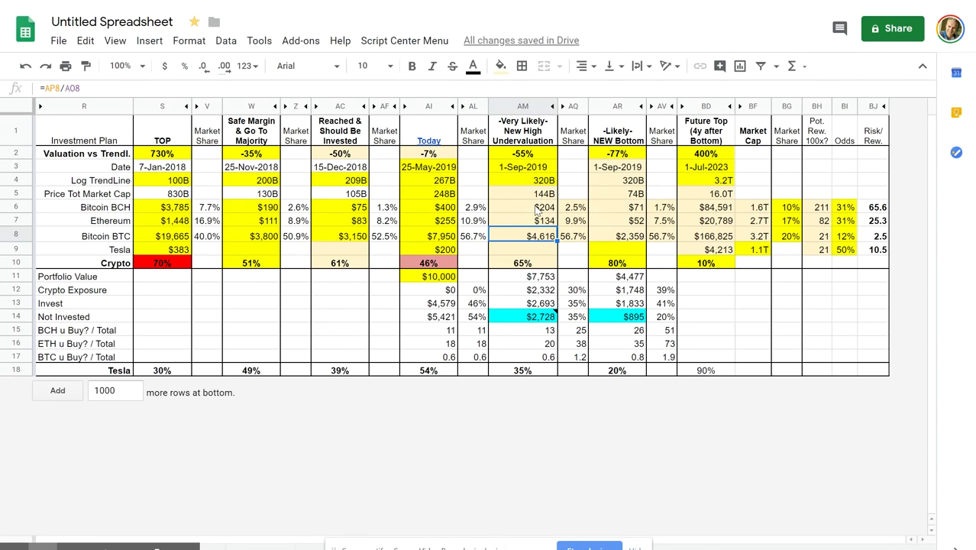
drag(540, 208, 535, 233)
click(541, 263)
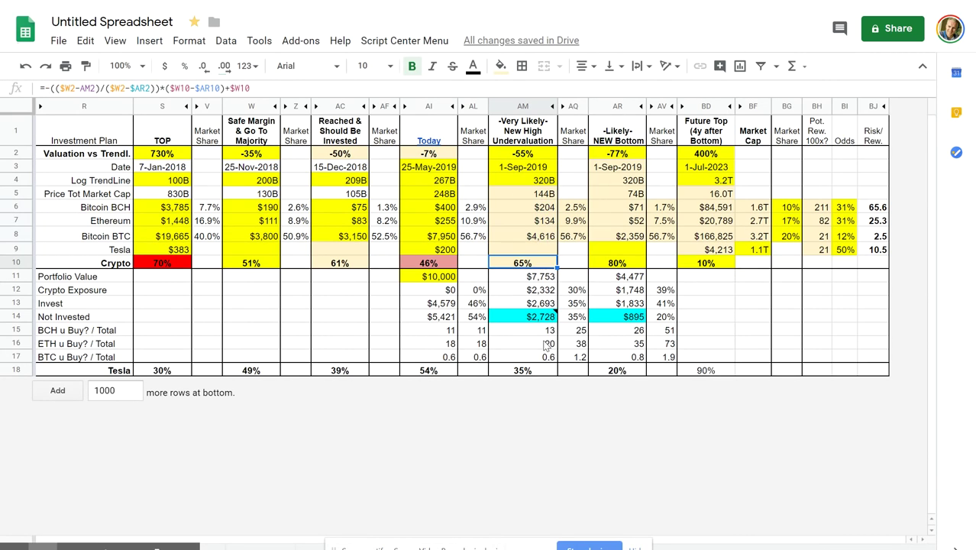
click(546, 209)
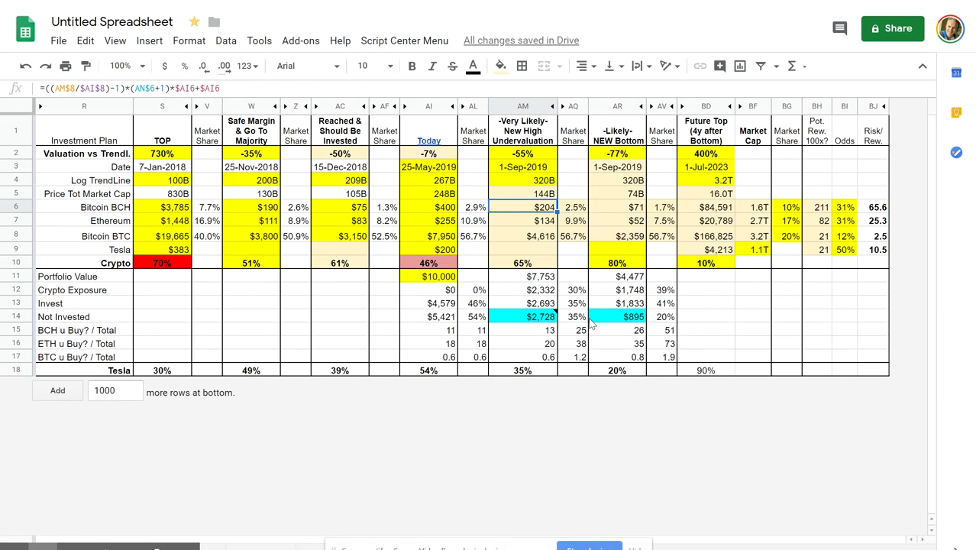
- Trace how Today's Portfolio Value splits into Invest and Not Invested under the Crypto allocation
click(438, 281)
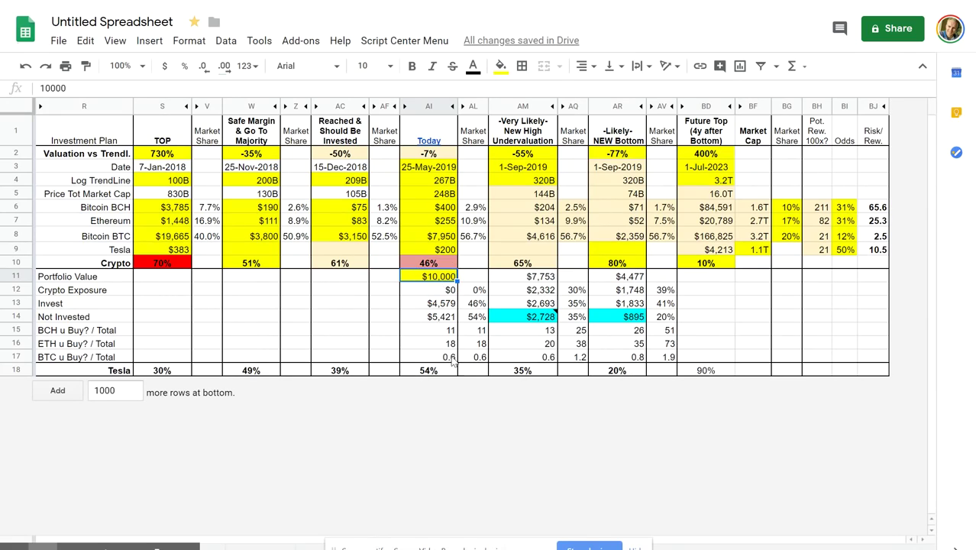
click(436, 266)
click(440, 318)
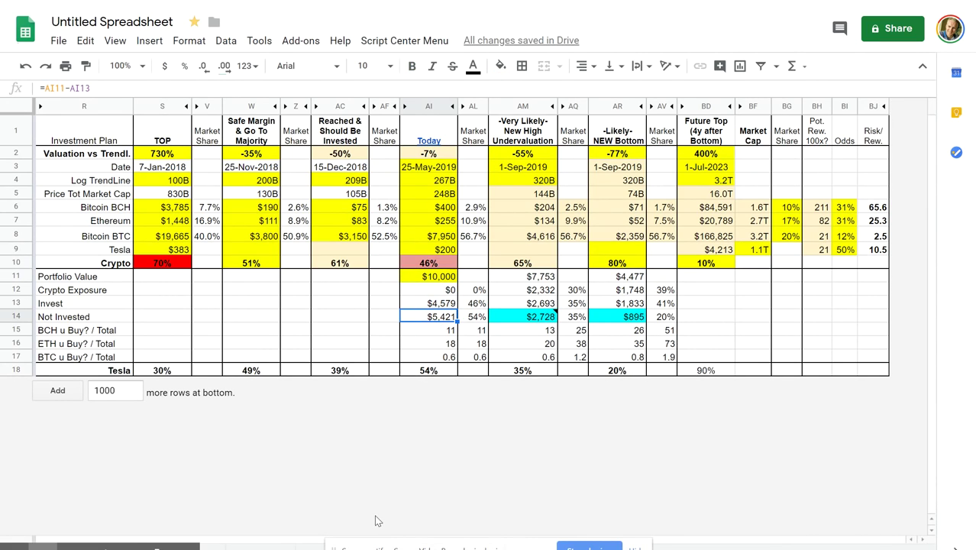
click(432, 304)
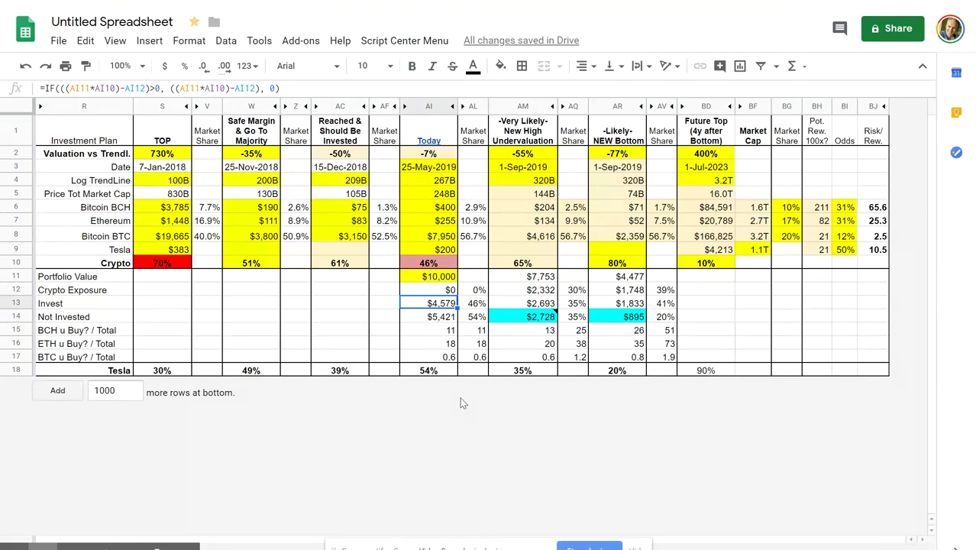
click(445, 317)
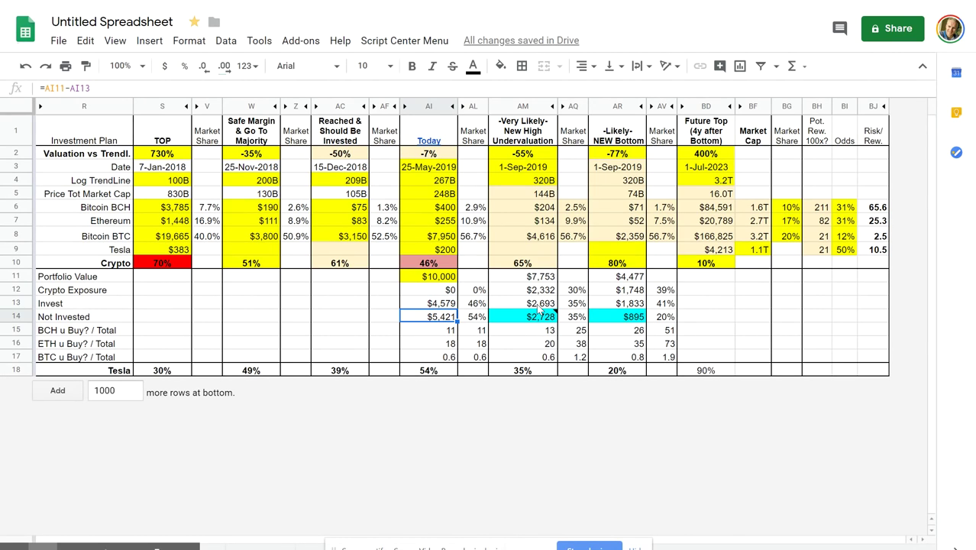
- Relate Today's Invest amount and Crypto allocation to the Crypto Exposure at Very Likely New High Undervaluation
click(533, 214)
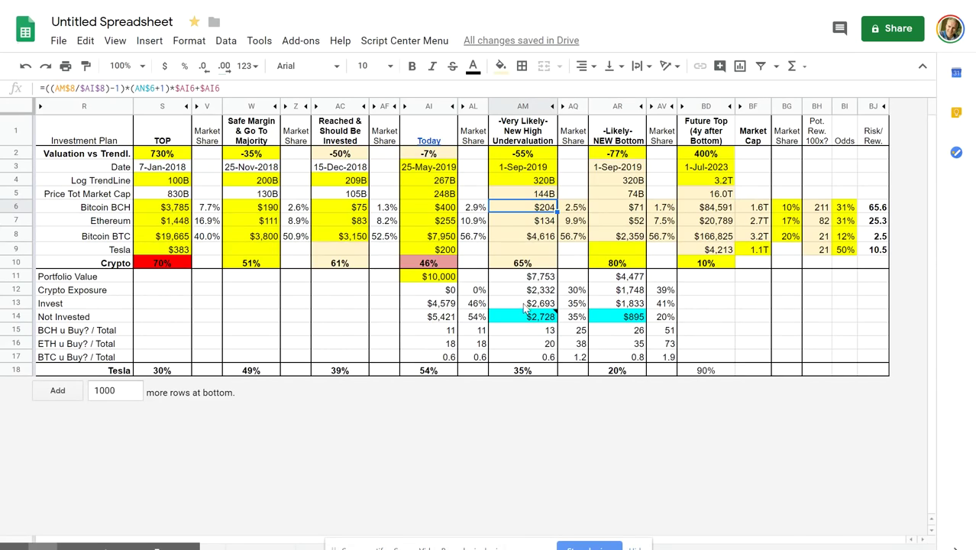
click(442, 304)
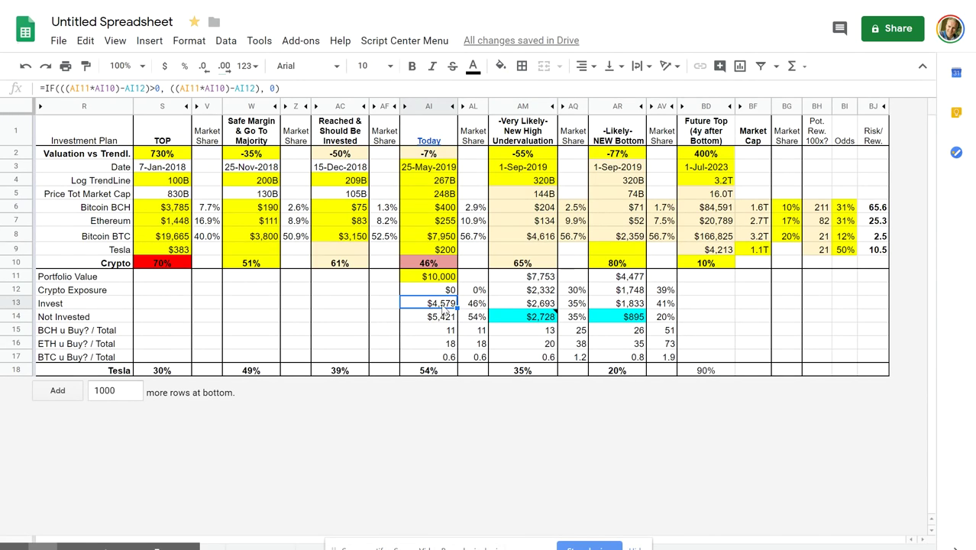
click(531, 293)
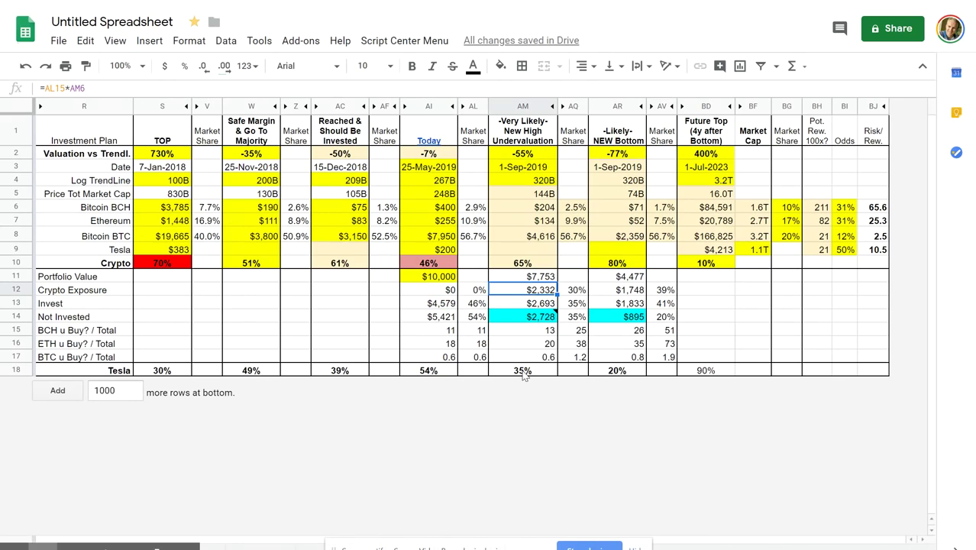
click(574, 291)
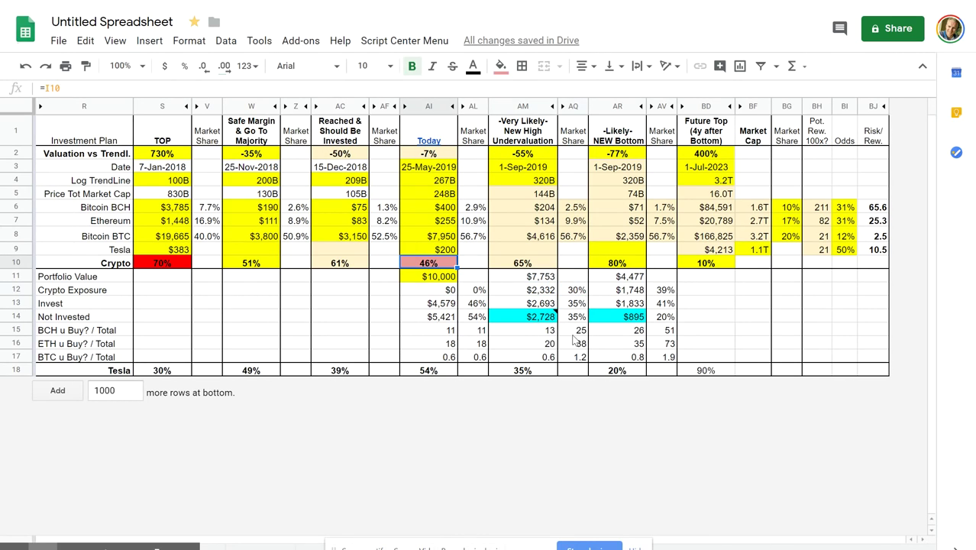
- Check the Invest amount against the Crypto allocation for Very Likely New High Undervaluation
click(539, 305)
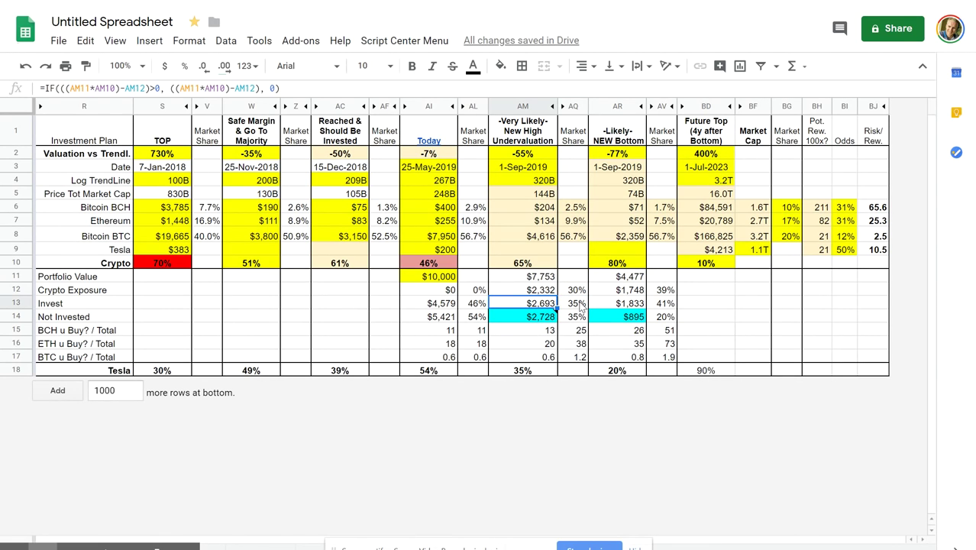
click(523, 264)
click(548, 304)
- Examine the Not Invested amount and share, BCH to buy and Tesla allocation for Very Likely New High Undervaluation
click(536, 320)
click(517, 336)
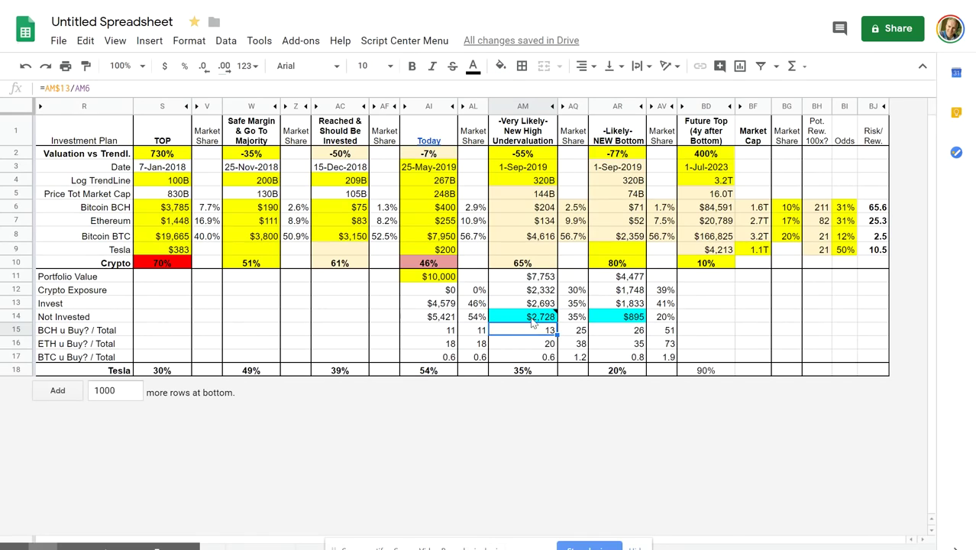
click(543, 337)
click(580, 329)
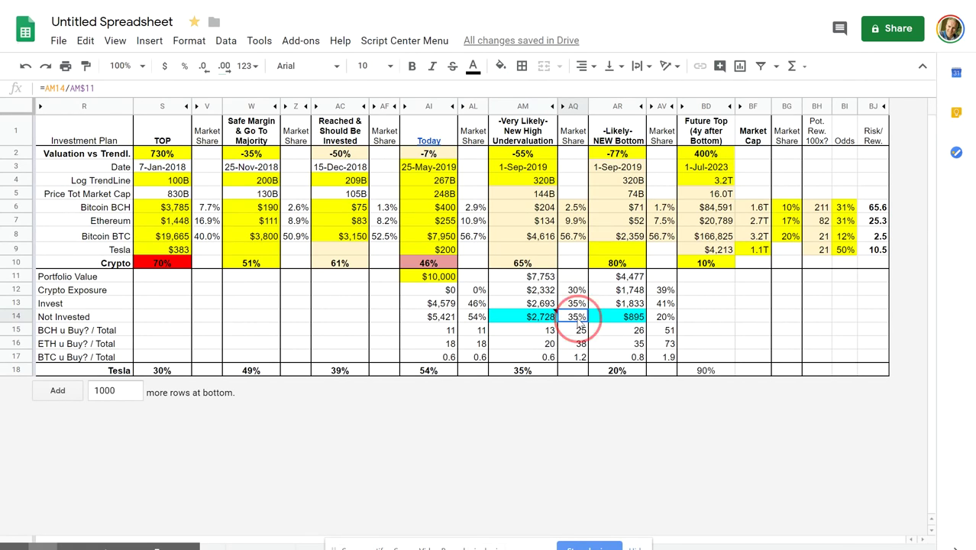
click(535, 374)
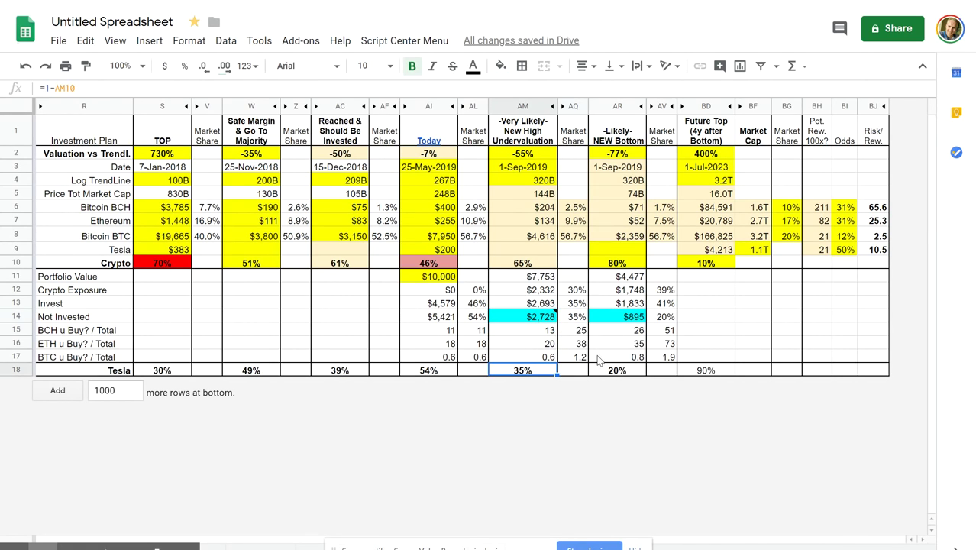
- Relate the Not Invested share at Very Likely New High Undervaluation to the prices and Crypto allocation at Likely New Bottom
click(581, 317)
click(543, 222)
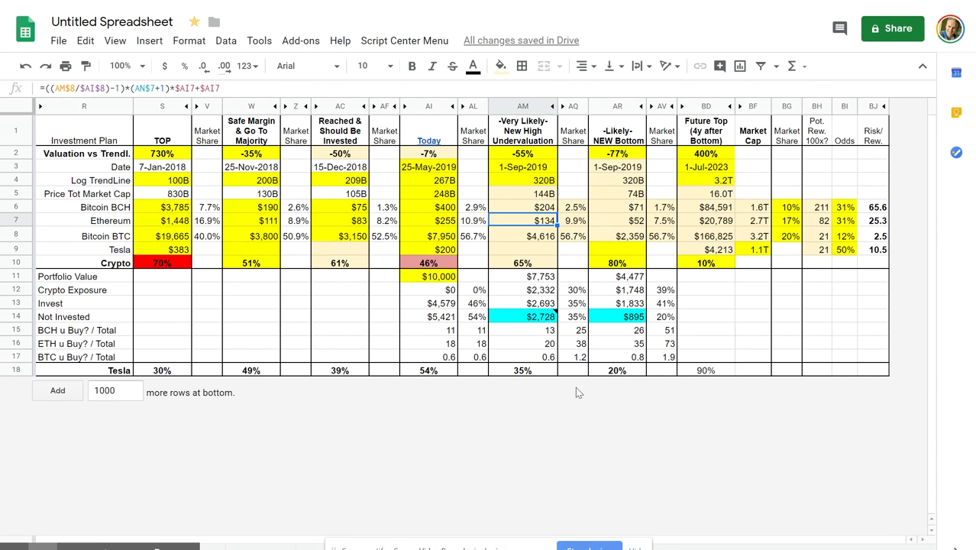
click(580, 319)
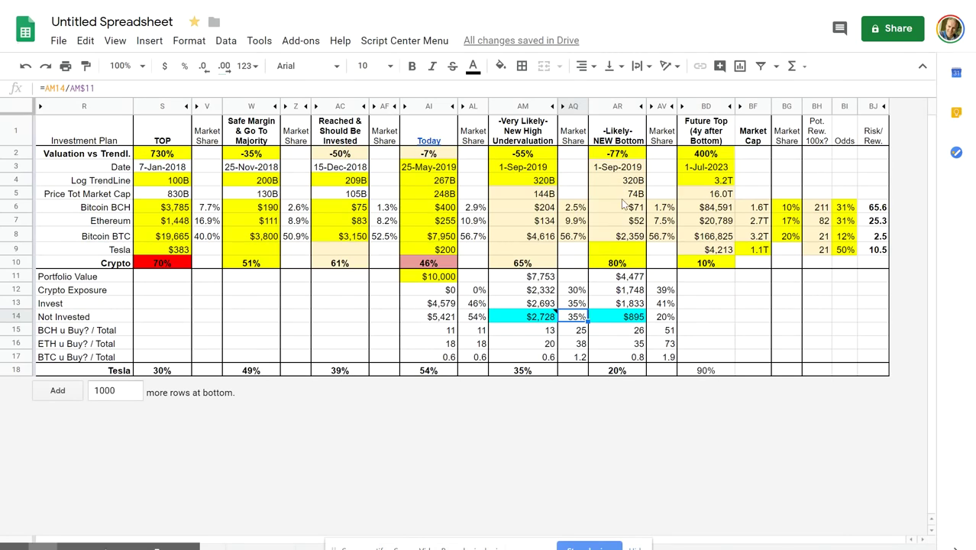
drag(622, 195, 628, 246)
click(625, 263)
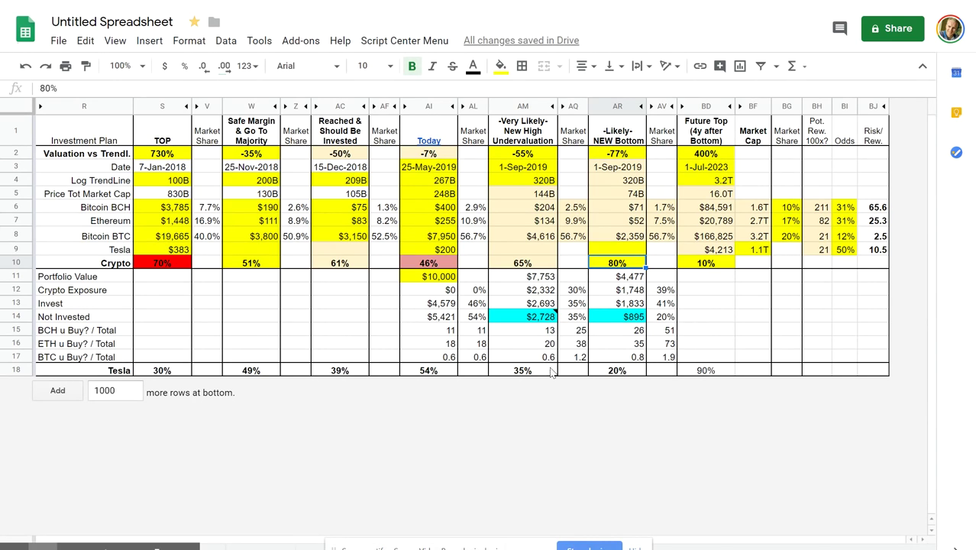
- Compare the Tesla allocations for Very Likely New High Undervaluation and Likely New Bottom
click(78, 372)
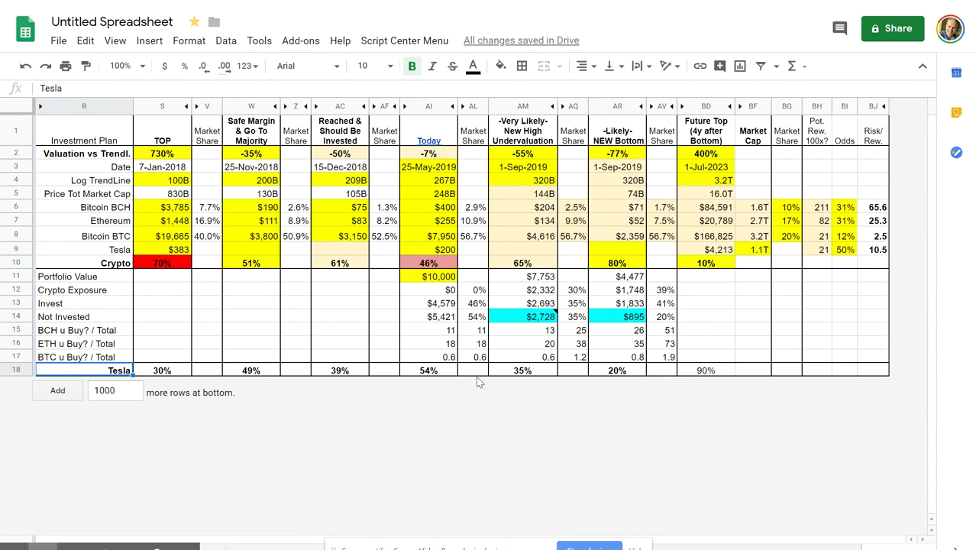
click(524, 371)
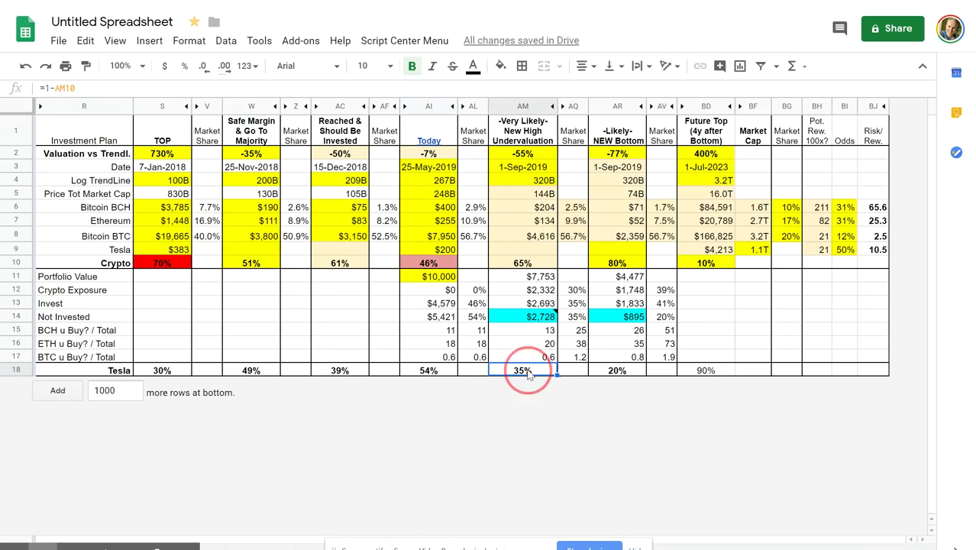
click(617, 371)
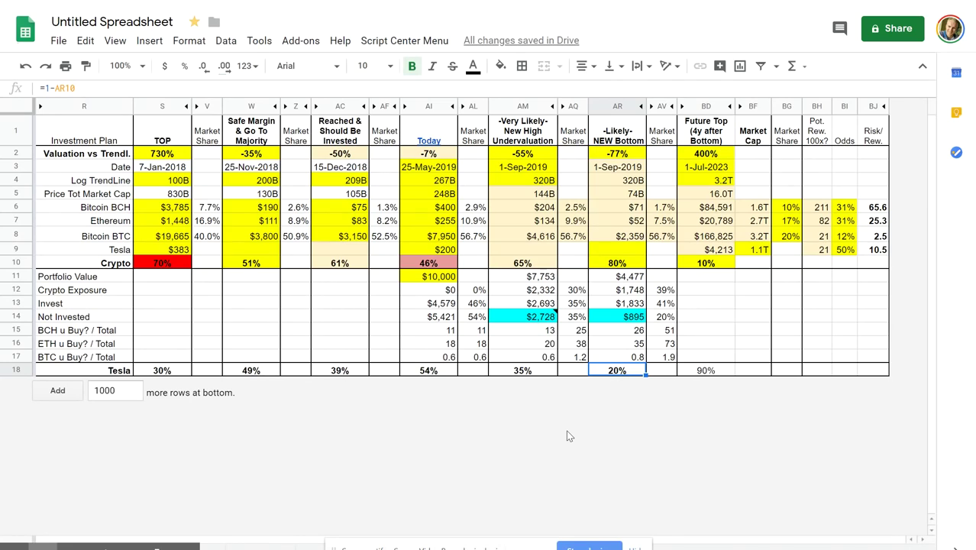
click(450, 378)
click(504, 373)
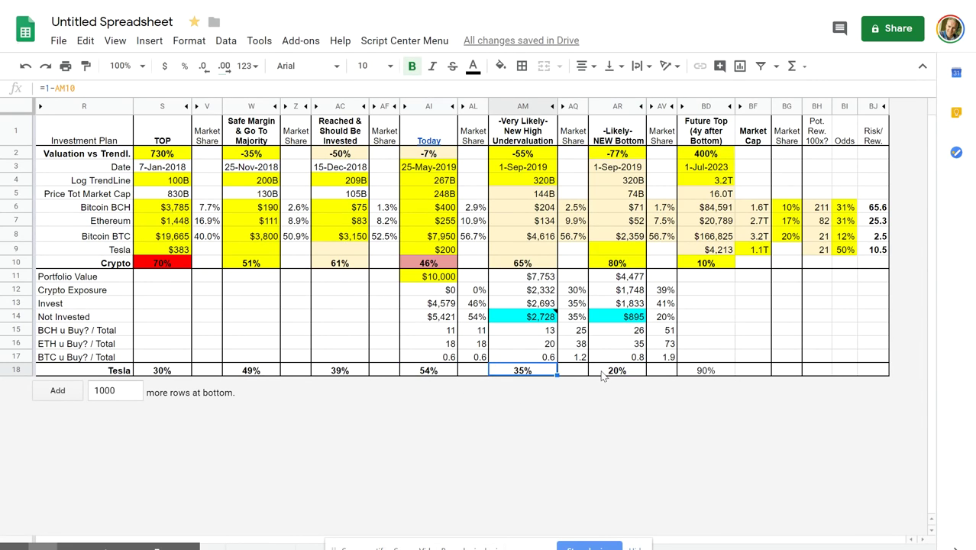
click(598, 374)
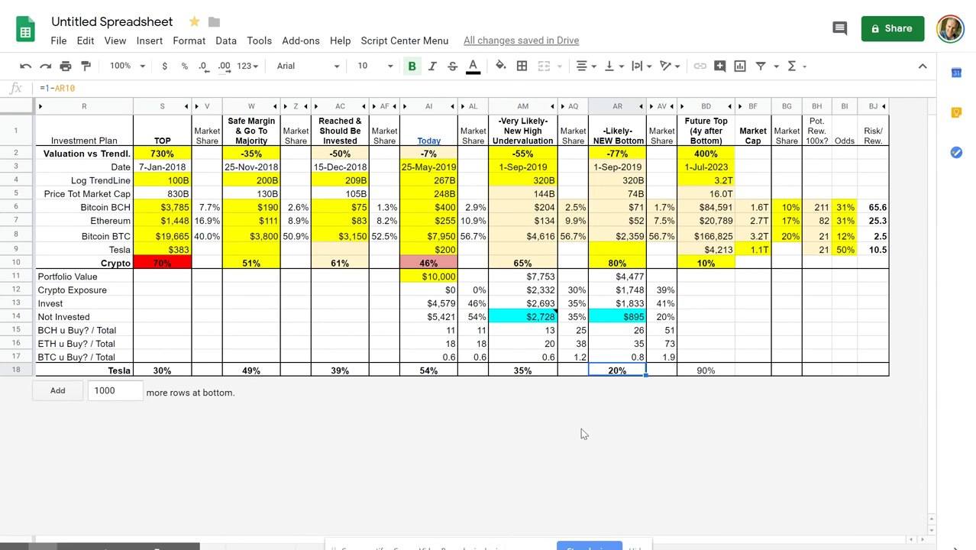
- Follow the Not Invested amount from Today through Very Likely New High Undervaluation to Likely New Bottom
click(440, 317)
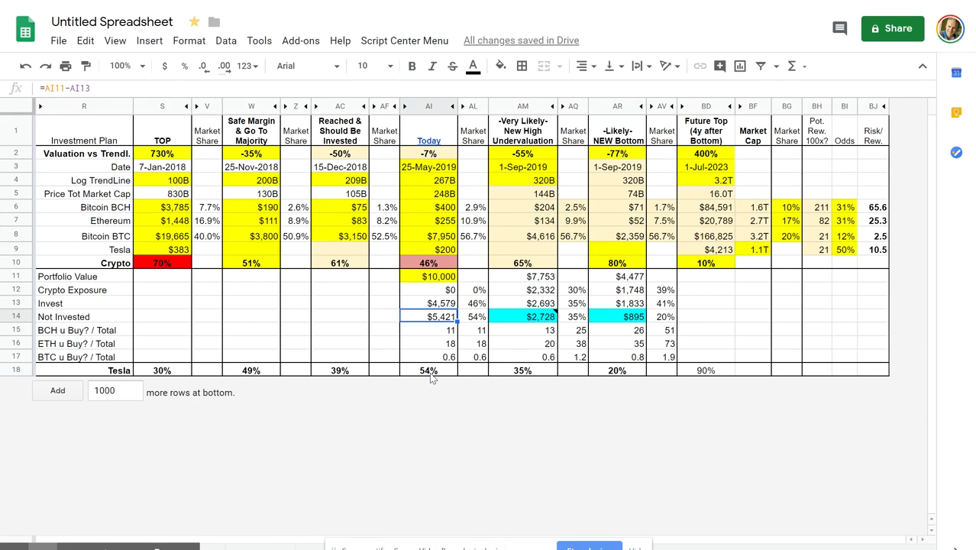
click(544, 317)
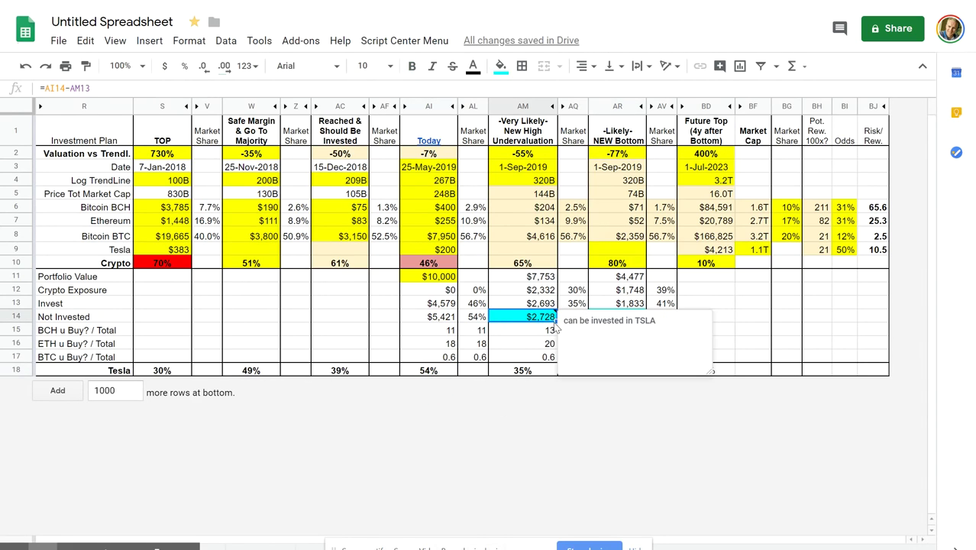
click(600, 294)
click(635, 320)
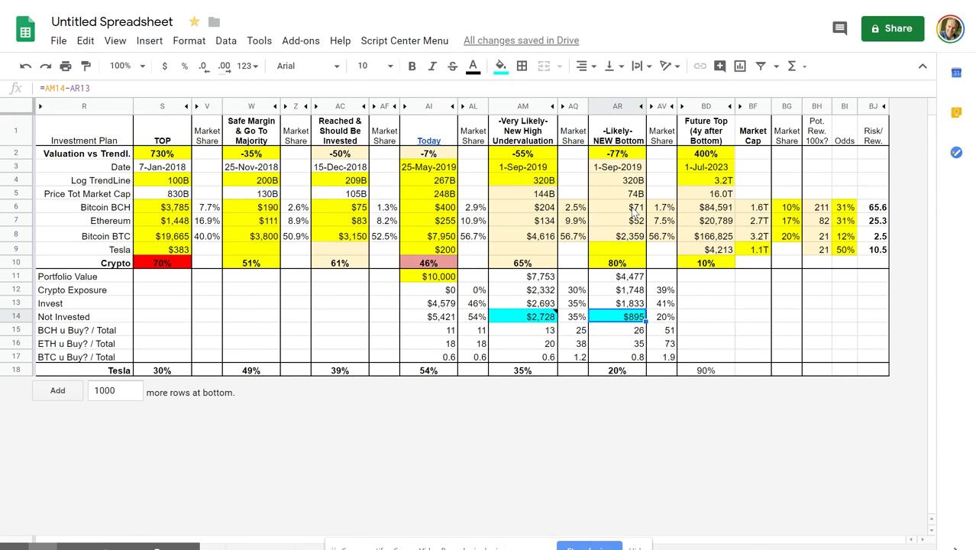
- Check the coin prices and Crypto allocation at Likely New Bottom against its Not Invested amount
drag(634, 210, 627, 233)
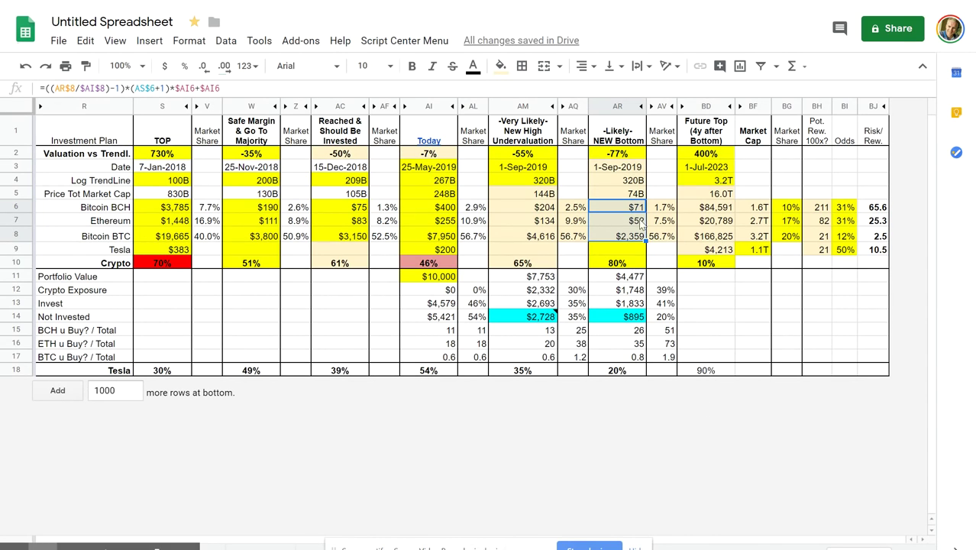
click(620, 321)
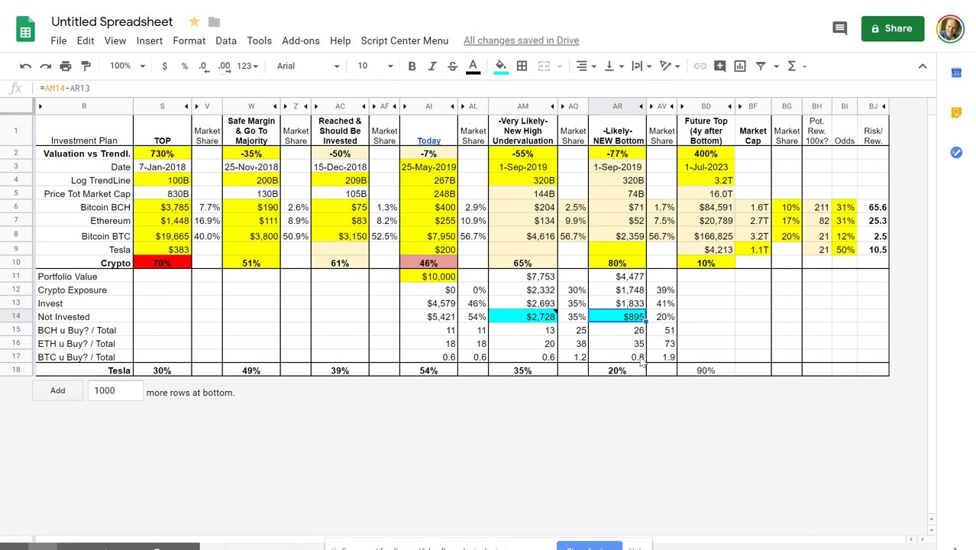
click(632, 220)
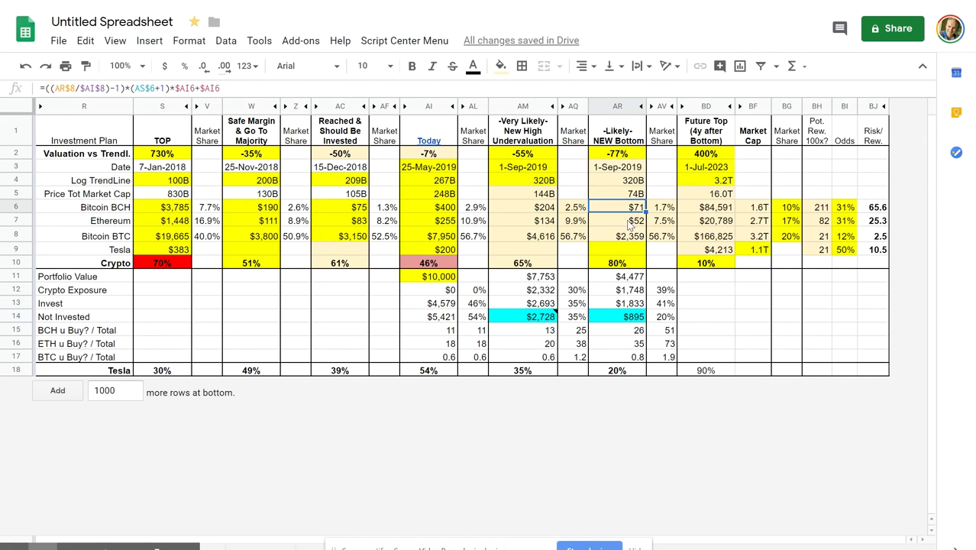
click(619, 266)
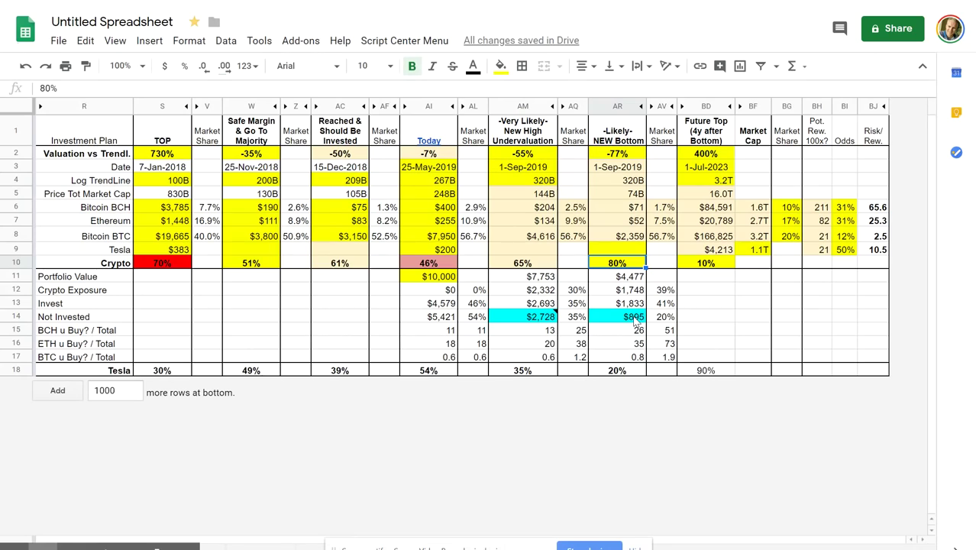
click(635, 321)
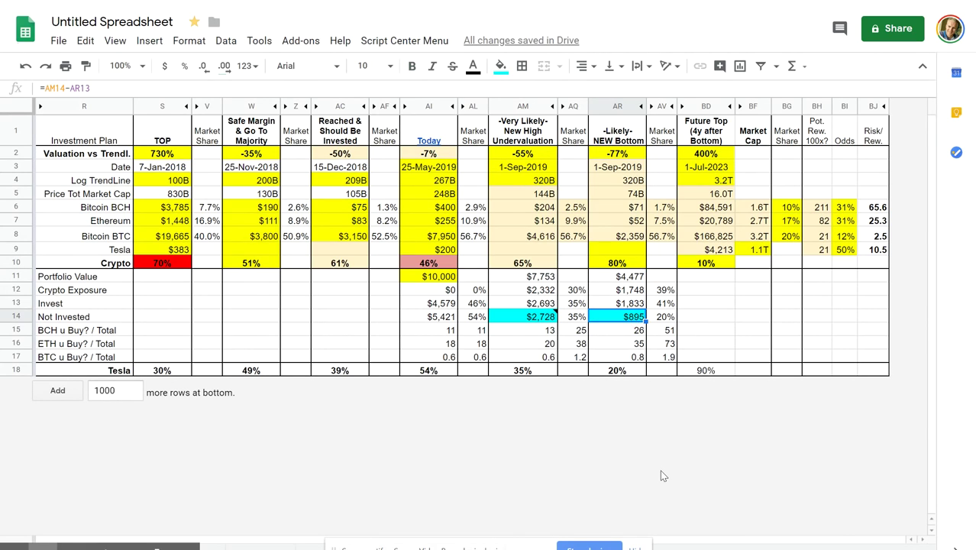
- Compare the Not Invested amounts across the three valuation levels, including the cell note for Very Likely New High Undervaluation
click(439, 323)
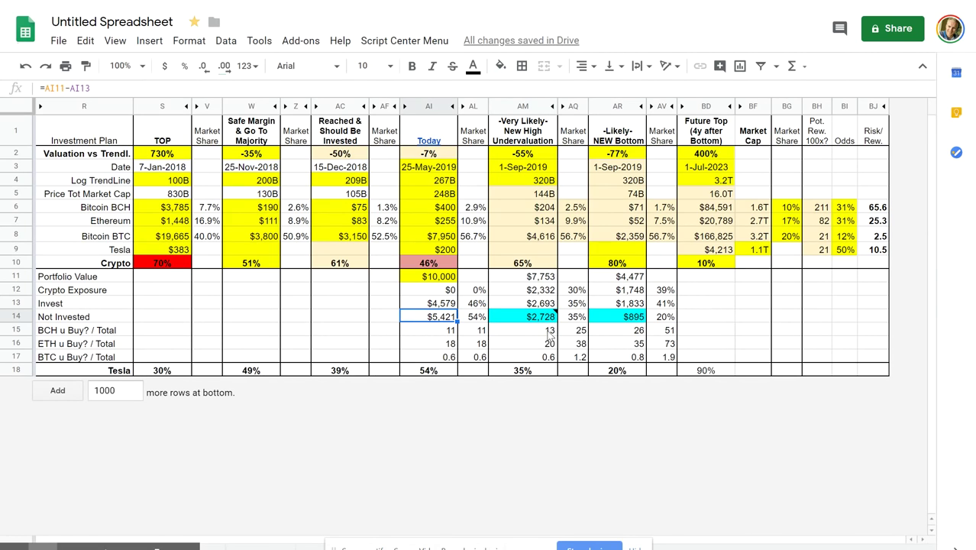
click(542, 320)
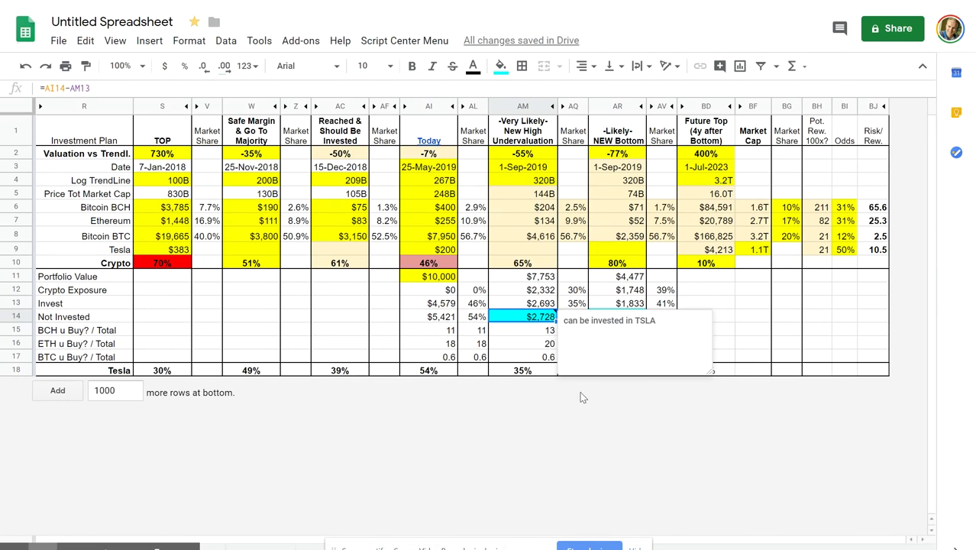
click(534, 357)
click(633, 320)
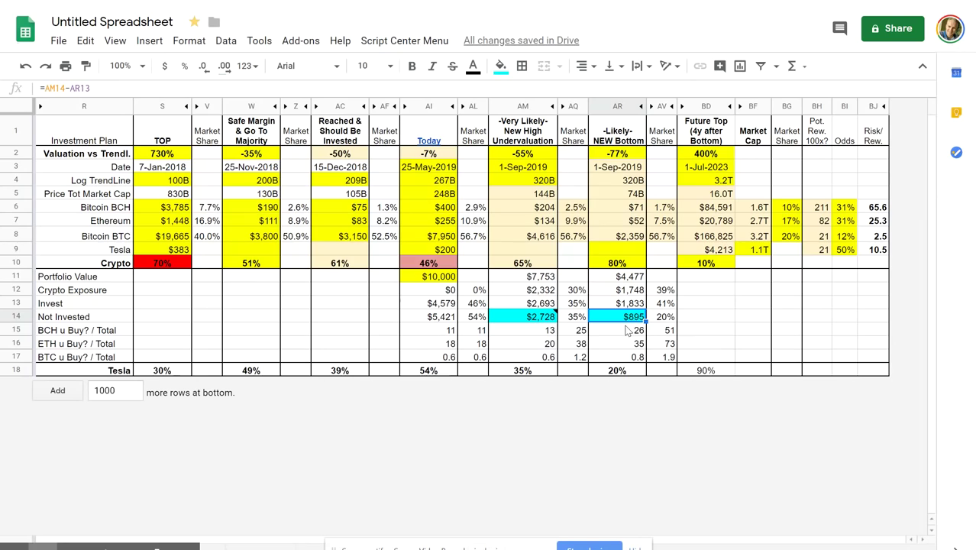
- Trace the BCH to buy and the running BCH total across the three valuation levels, alongside the coin prices
click(449, 334)
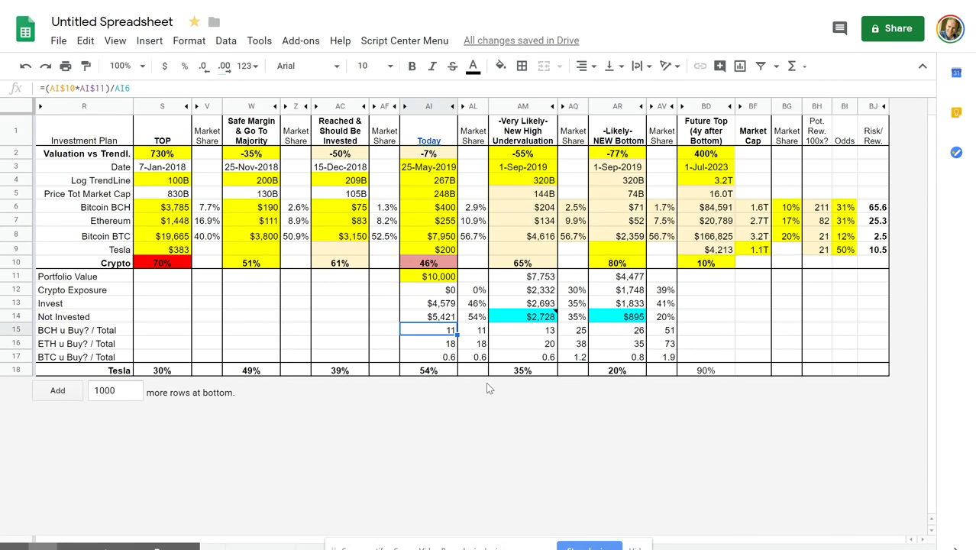
click(539, 333)
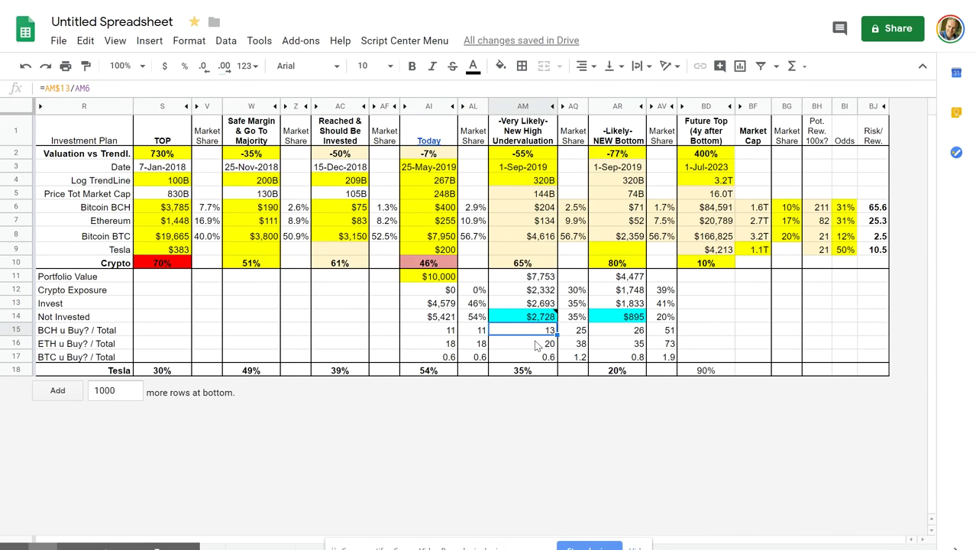
click(579, 333)
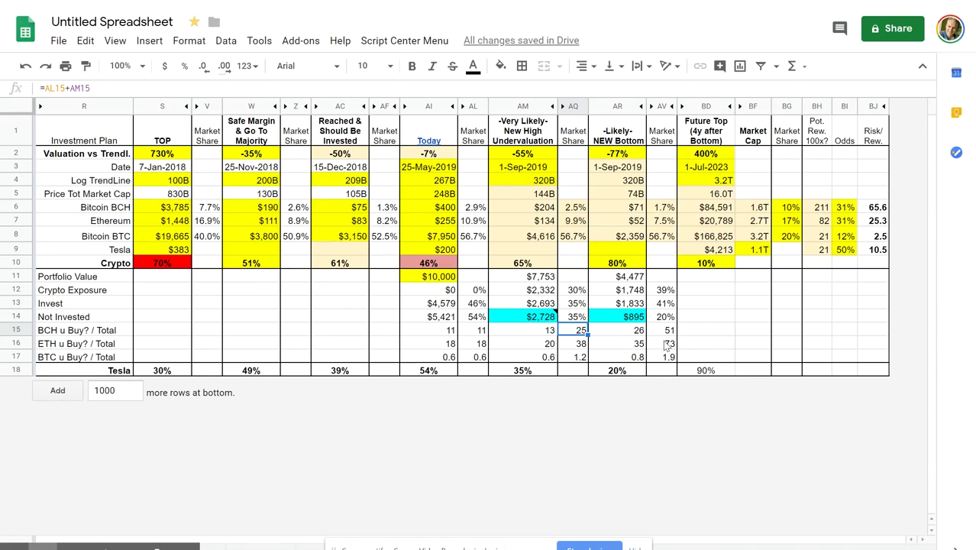
drag(542, 211, 543, 240)
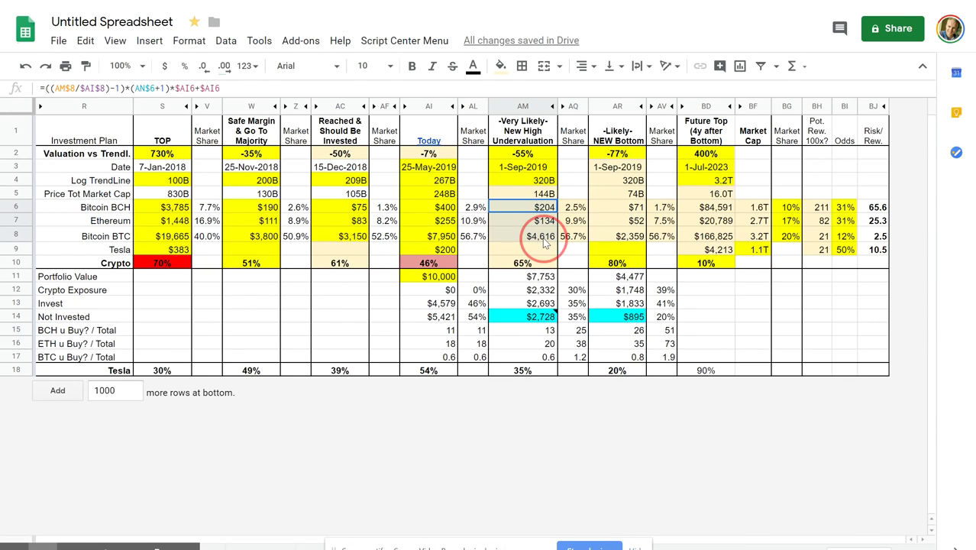
drag(638, 209, 639, 243)
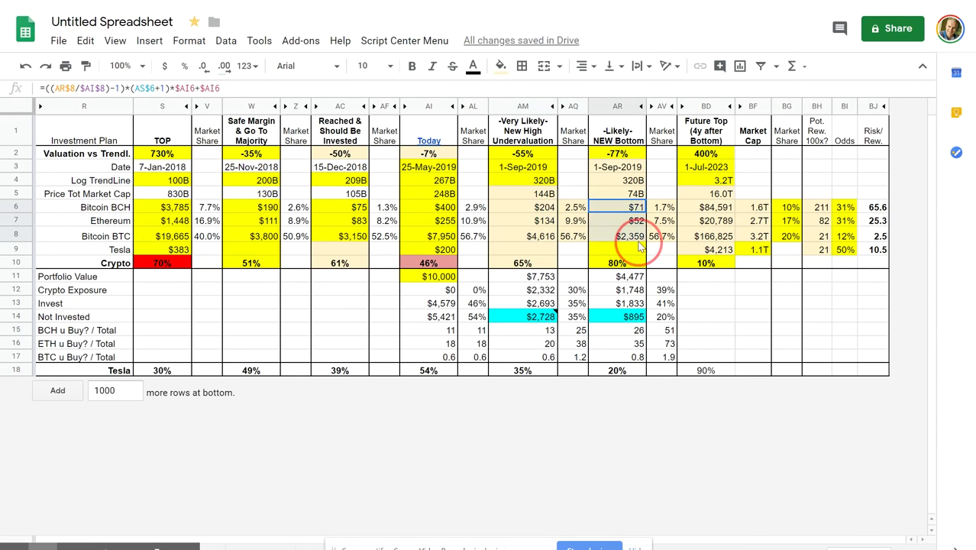
click(579, 333)
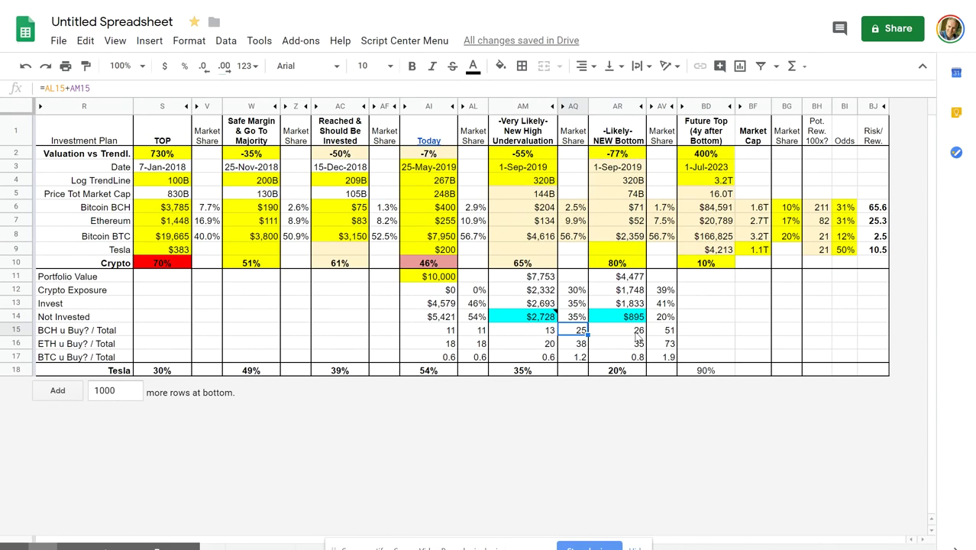
click(636, 336)
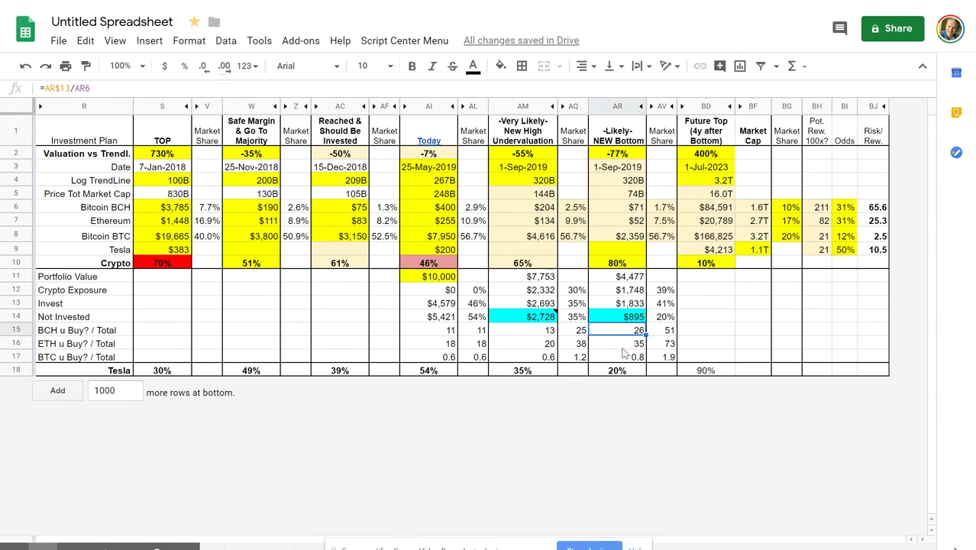
click(585, 336)
click(664, 335)
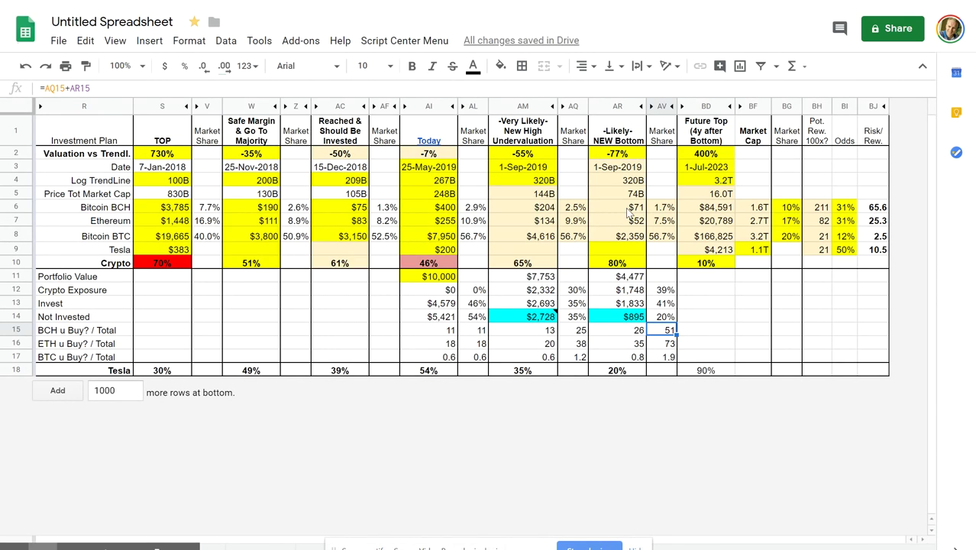
- After checking Risk/Rew., copy the Likely New Bottom prices of BCH, Ethereum and BTC into Today's price cells as values only
drag(873, 207, 873, 236)
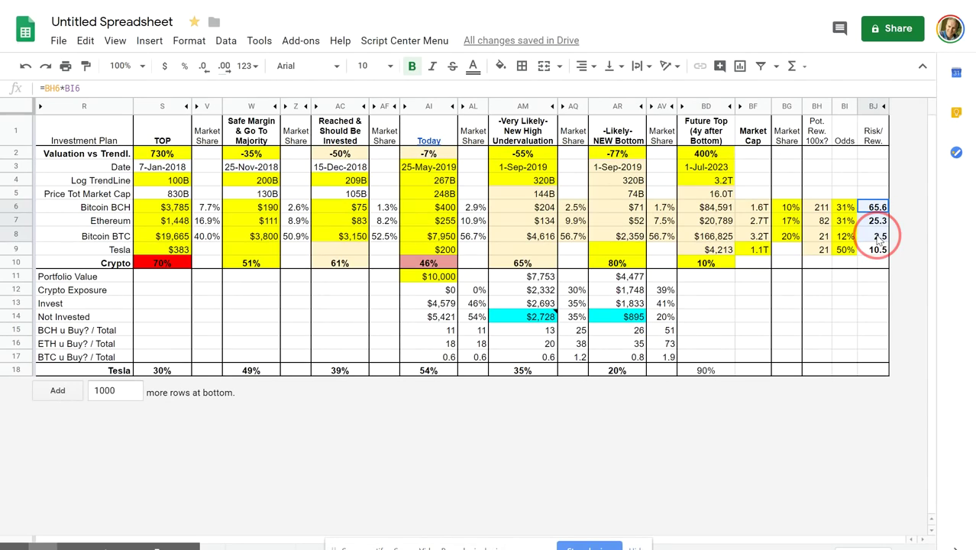
click(640, 212)
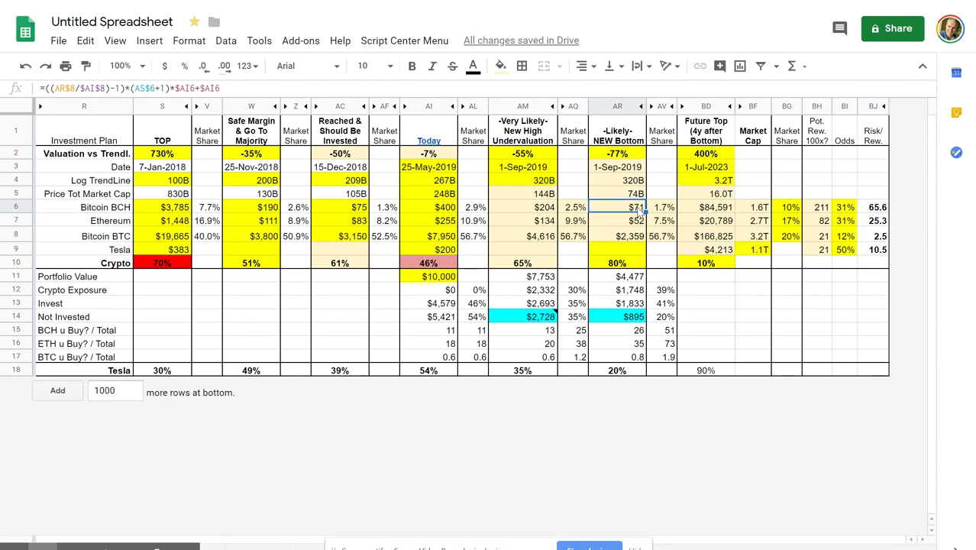
drag(633, 241, 633, 214)
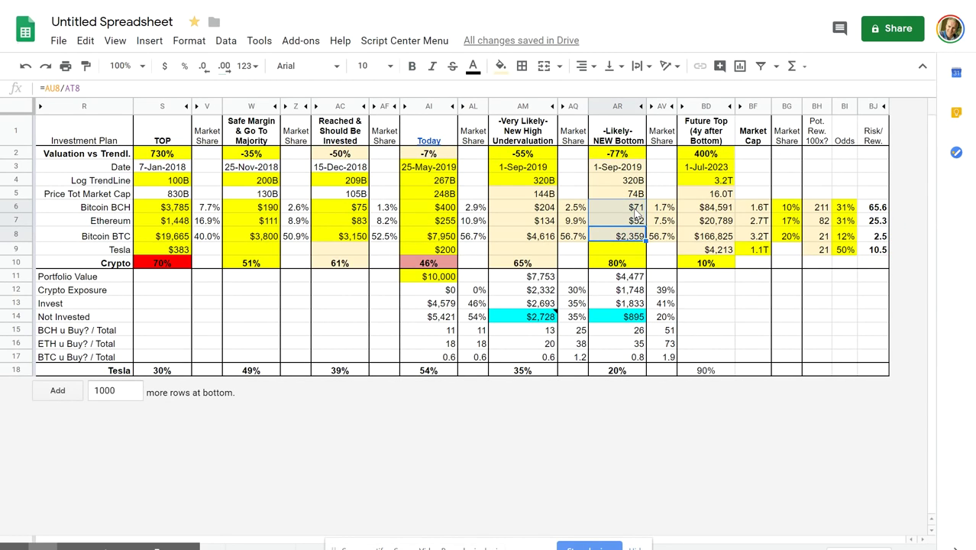
key(ctrl+c)
right_click(455, 213)
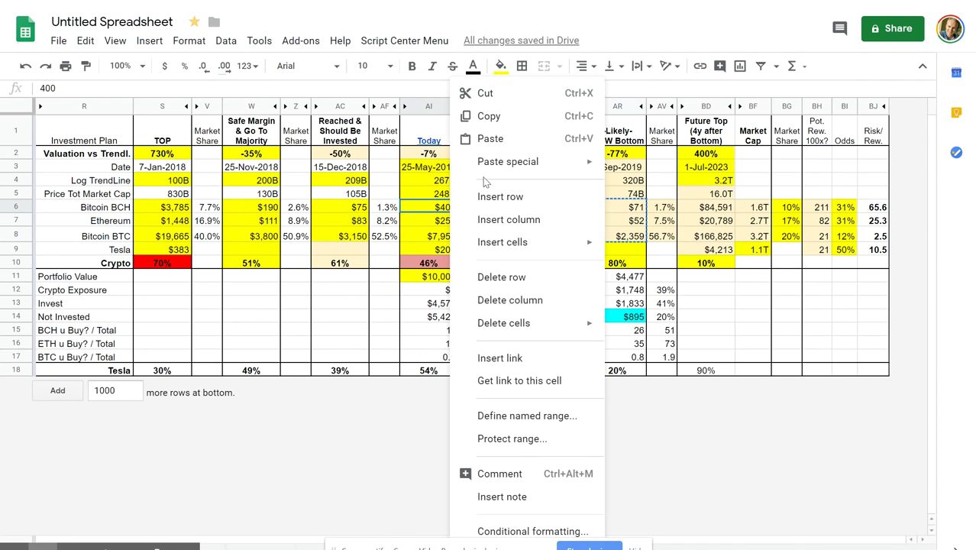
mouse_move(490, 172)
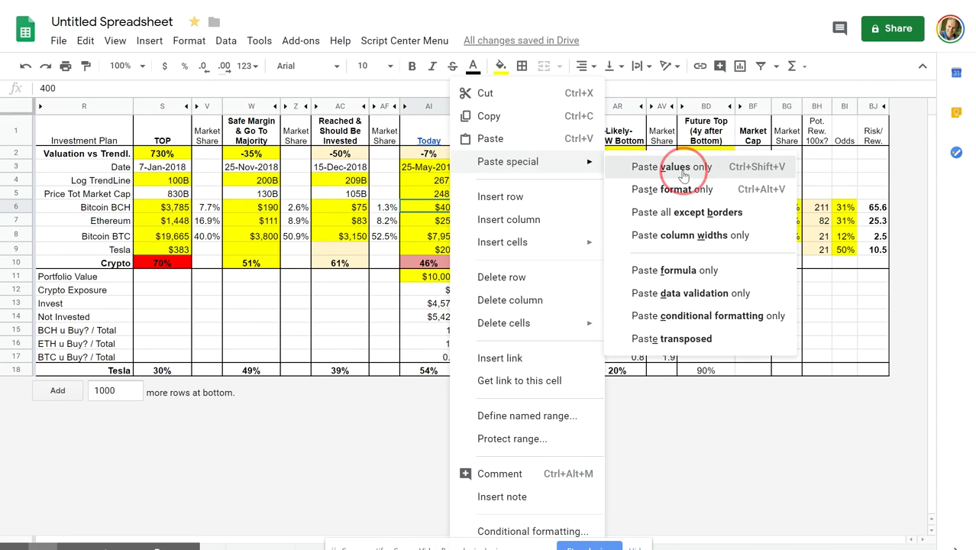
click(682, 170)
- Examine the coins' Risk/Rew. figures, undoing and redoing the price paste to compare them
drag(875, 207, 874, 236)
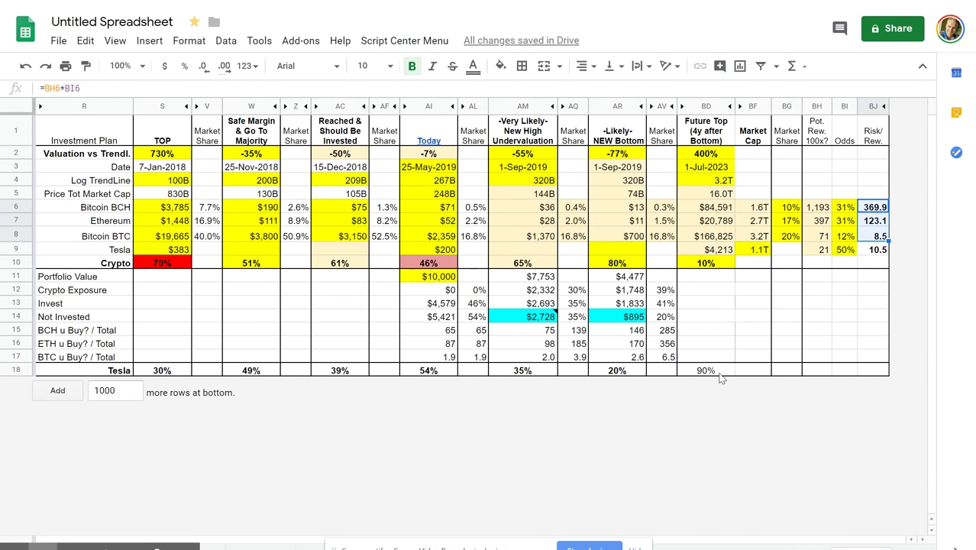
click(25, 67)
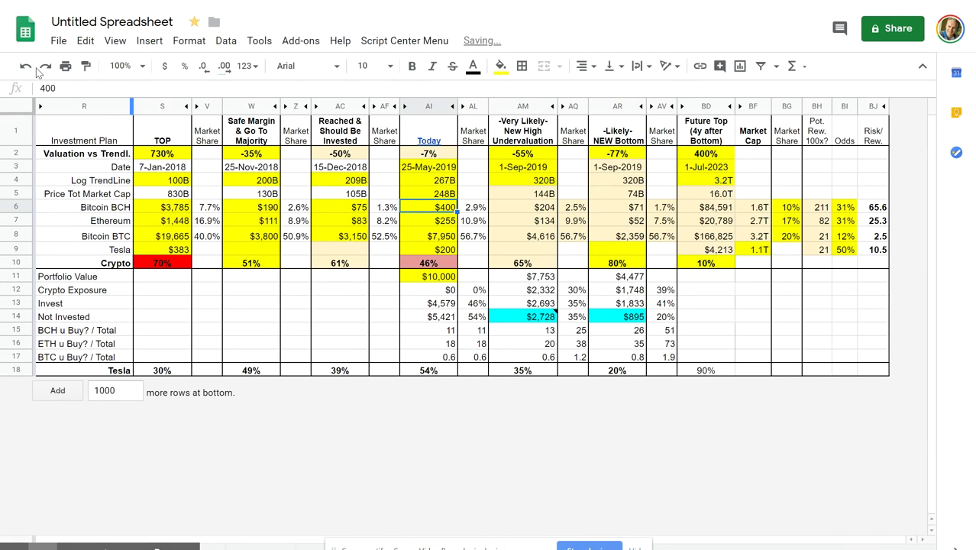
click(44, 67)
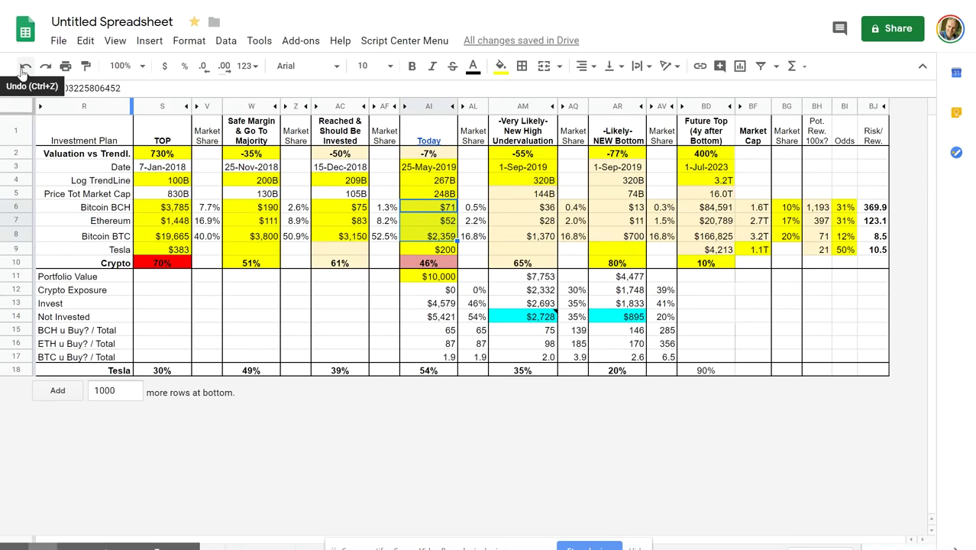
- Compare the price paste once more, leave it undone in Today's column, and select the Likely New Bottom prices of BCH, Ethereum and BTC
click(24, 67)
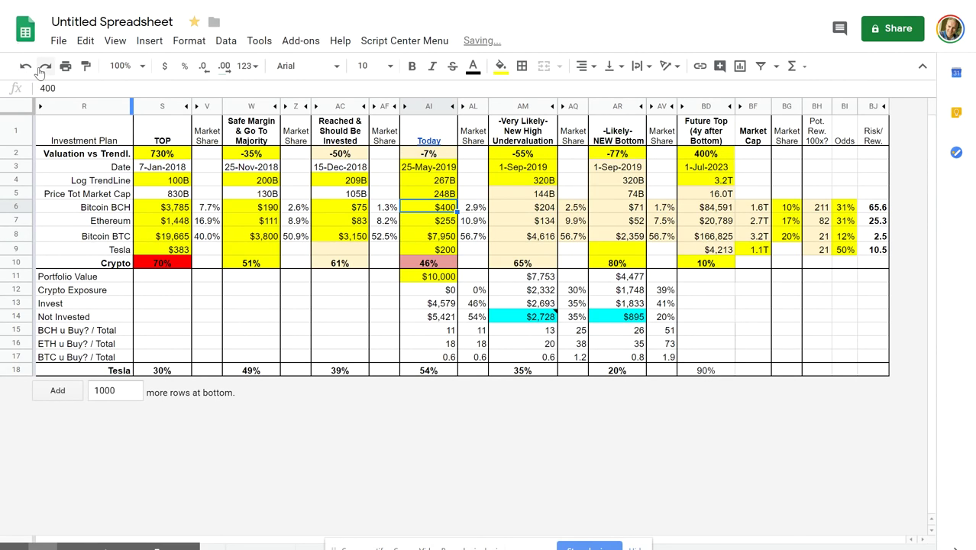
click(45, 68)
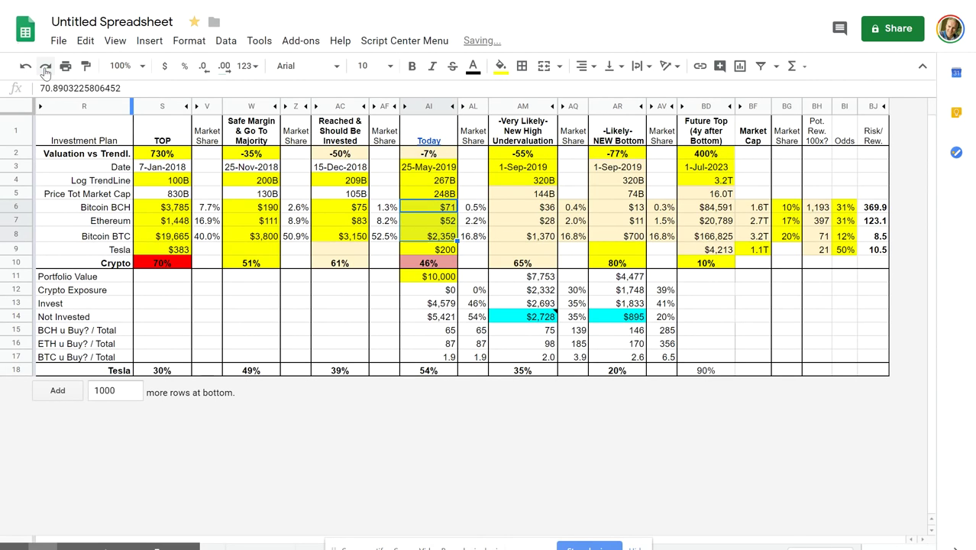
click(26, 67)
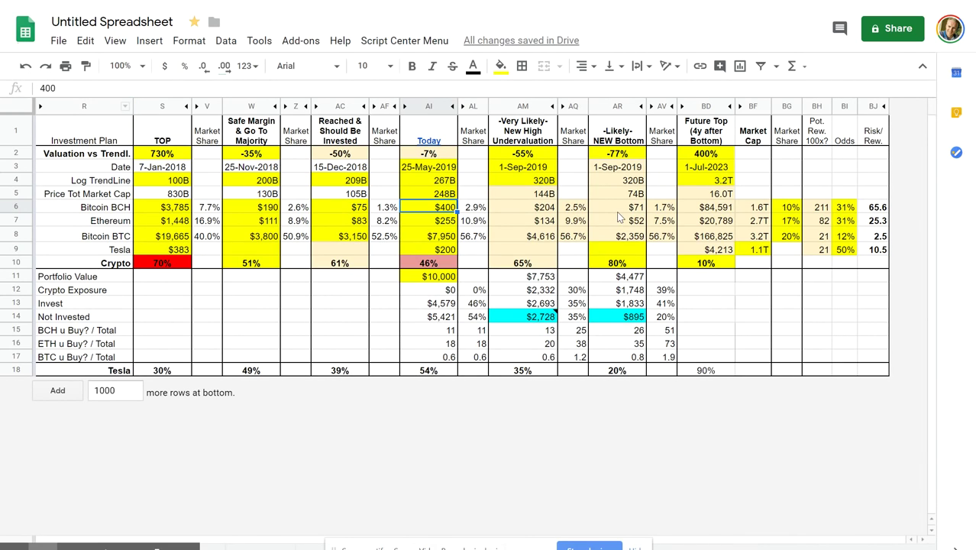
drag(617, 207, 617, 241)
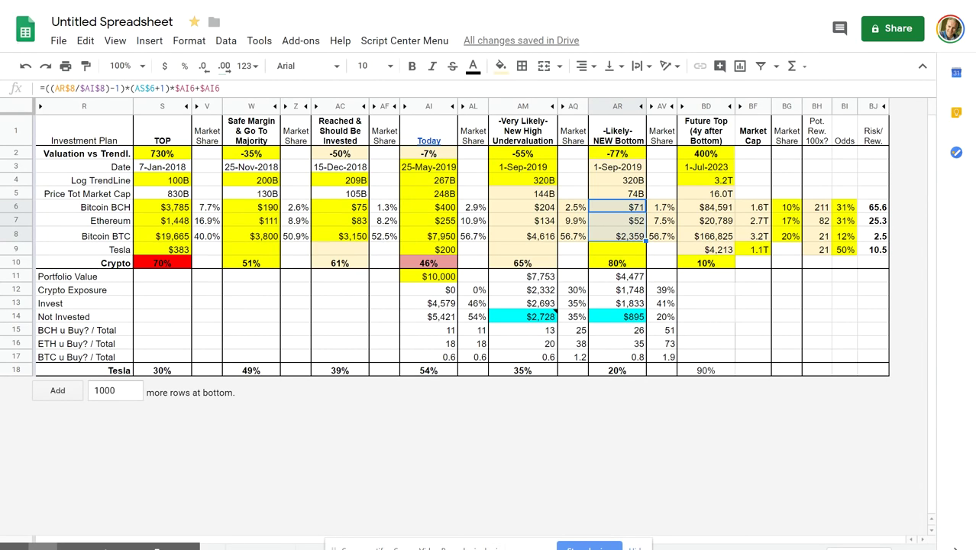
- Check Tesla's potential reward and compare the Crypto percentages for Today, Likely New Bottom and Safe Margin
click(790, 319)
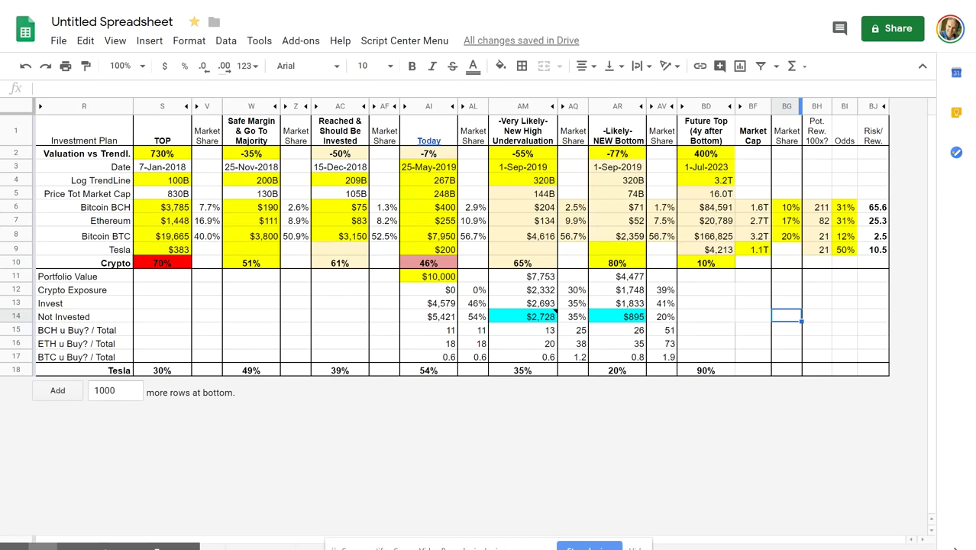
click(809, 255)
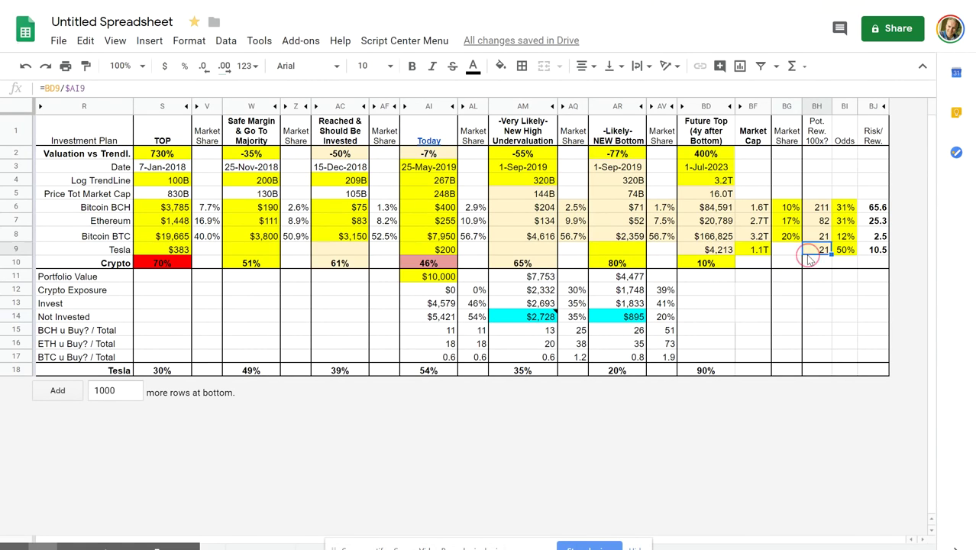
click(440, 264)
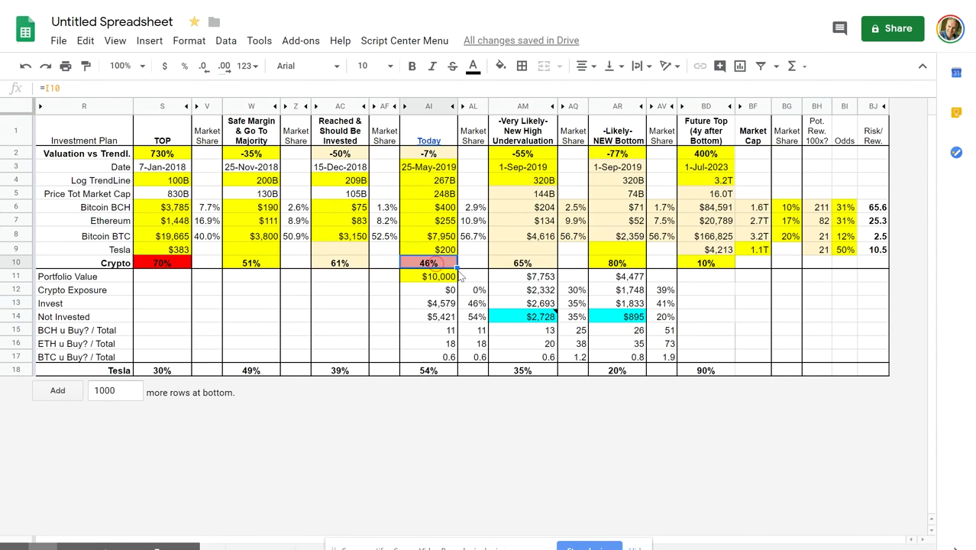
click(596, 266)
click(231, 266)
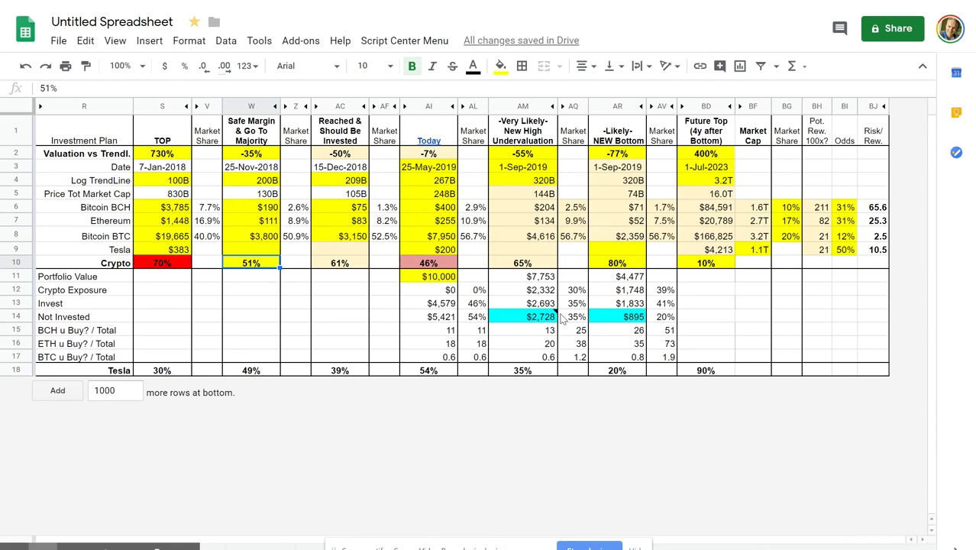
- Try Likely New Bottom Crypto allocations of 90% and 100%, checking the resulting BCH total
click(615, 264)
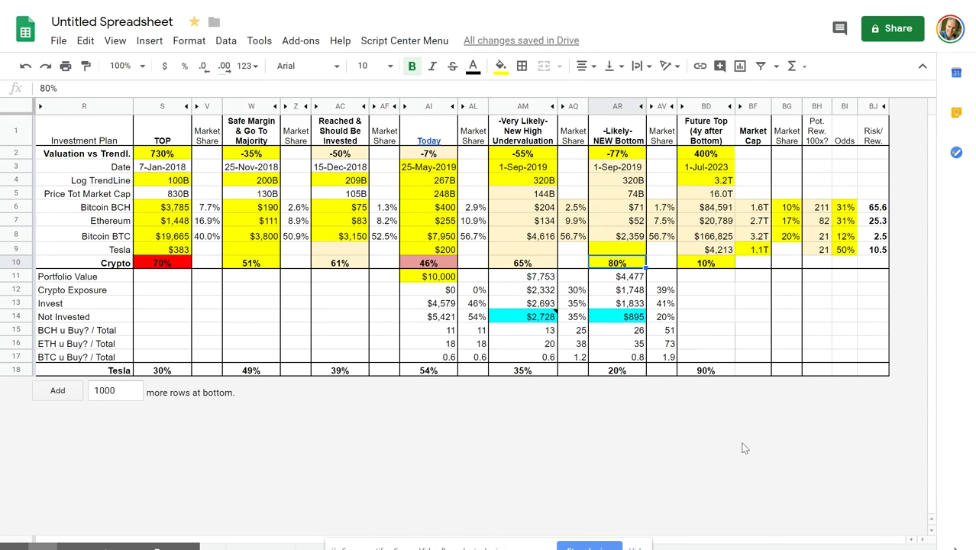
text(90)
key(Return)
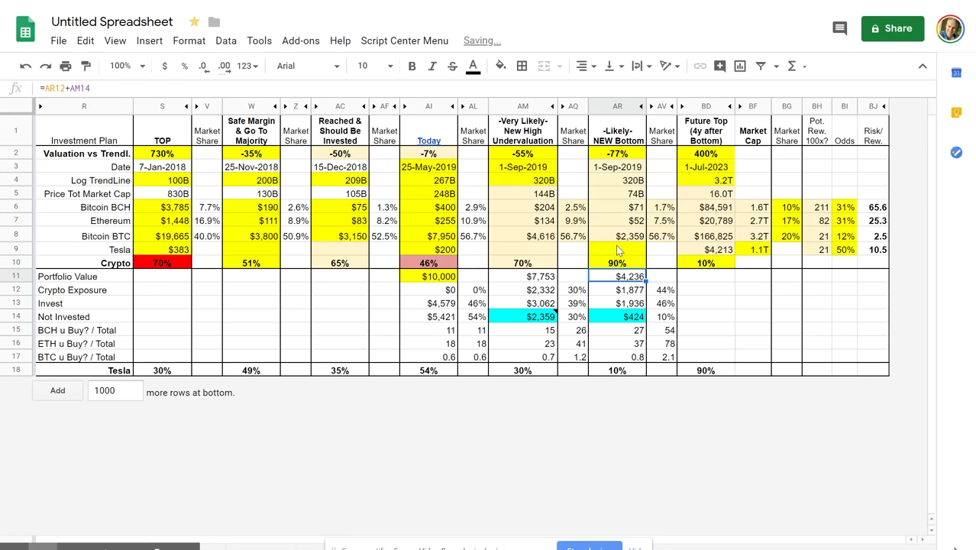
click(618, 262)
text(100)
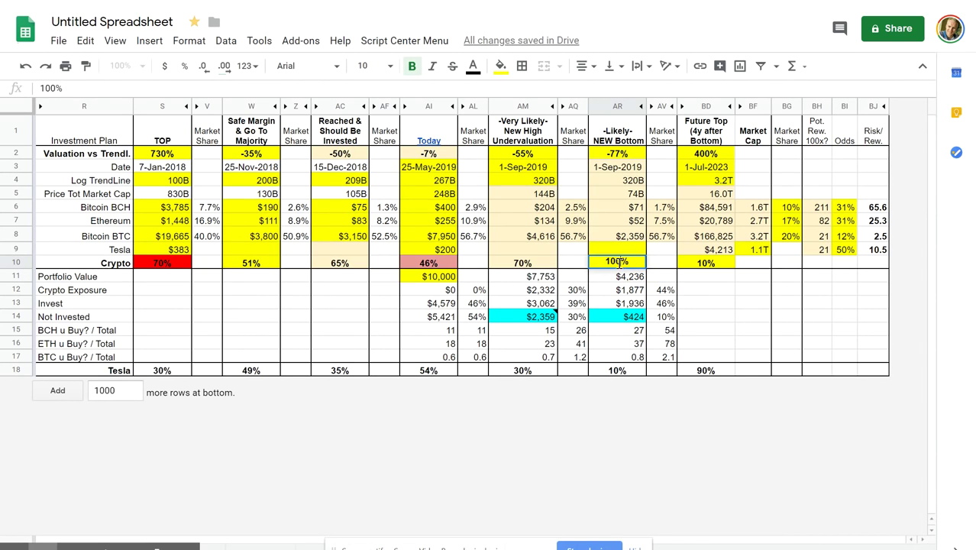
key(Return)
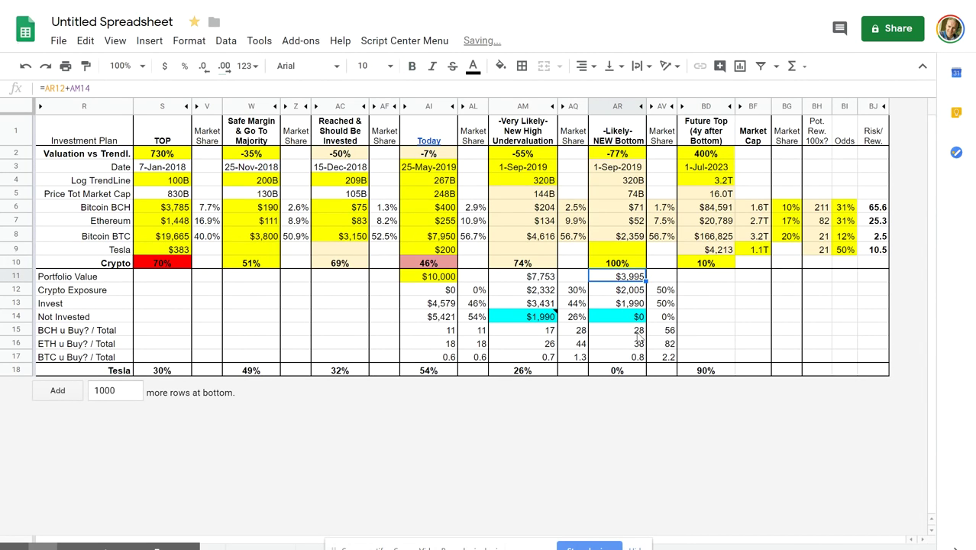
click(666, 331)
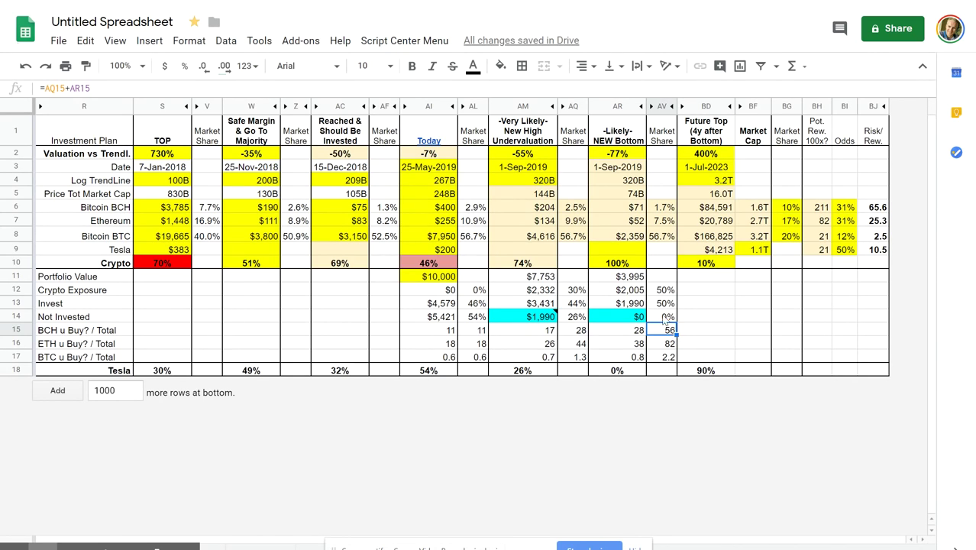
- Return the Likely New Bottom Crypto allocation to 80% and check its BCH total and Not Invested amount
click(620, 264)
text(80)
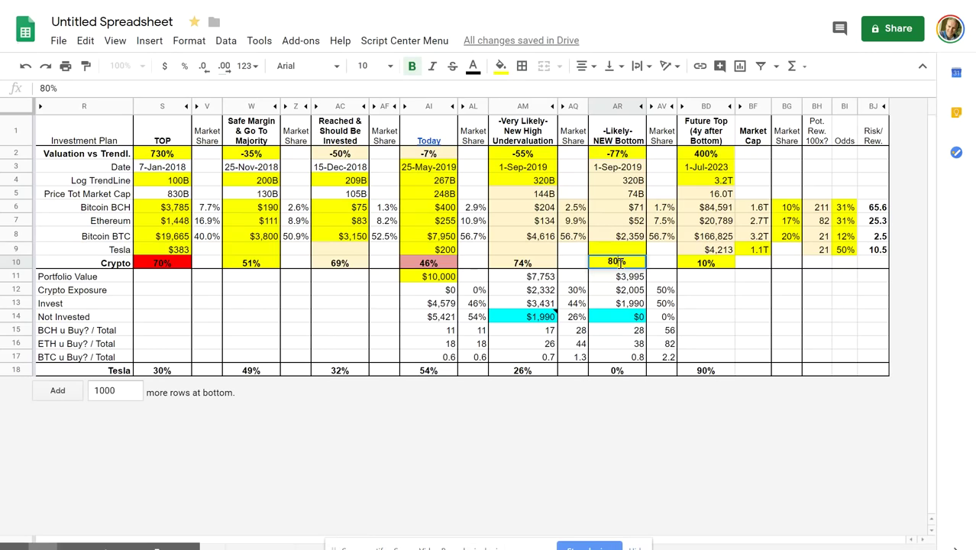
key(Return)
click(666, 331)
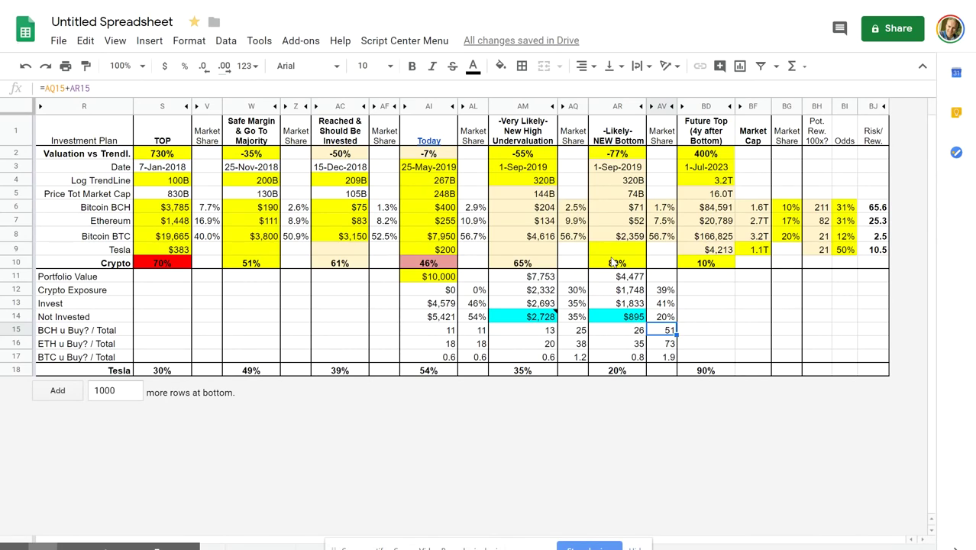
click(615, 262)
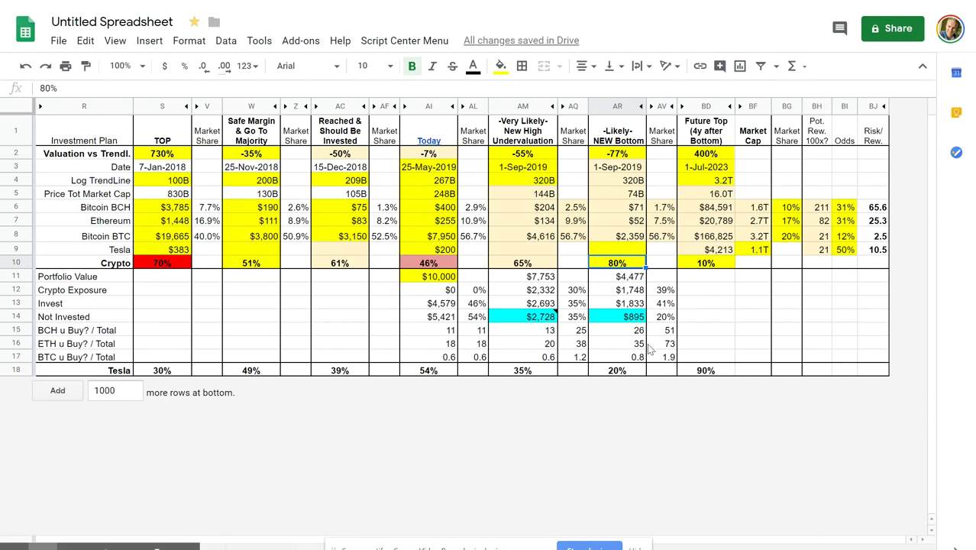
click(669, 330)
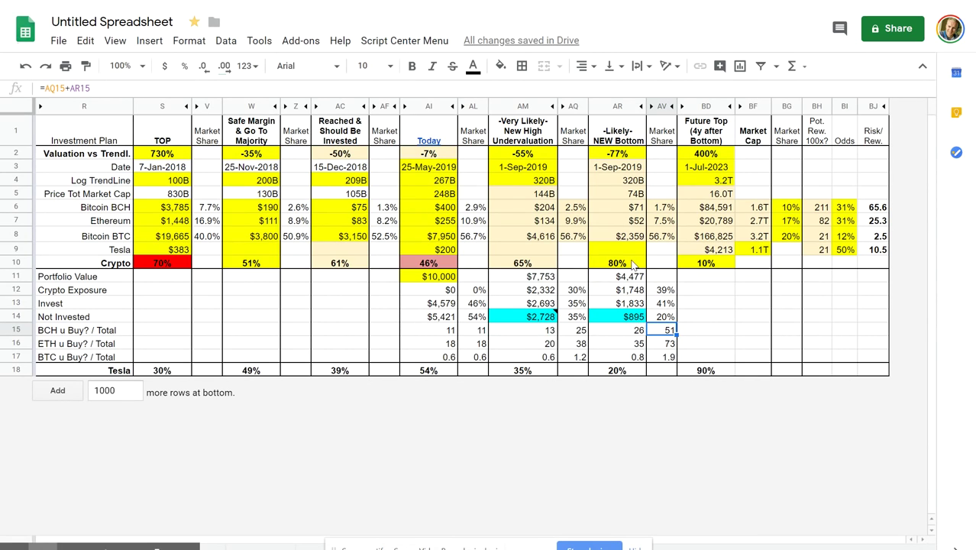
click(636, 321)
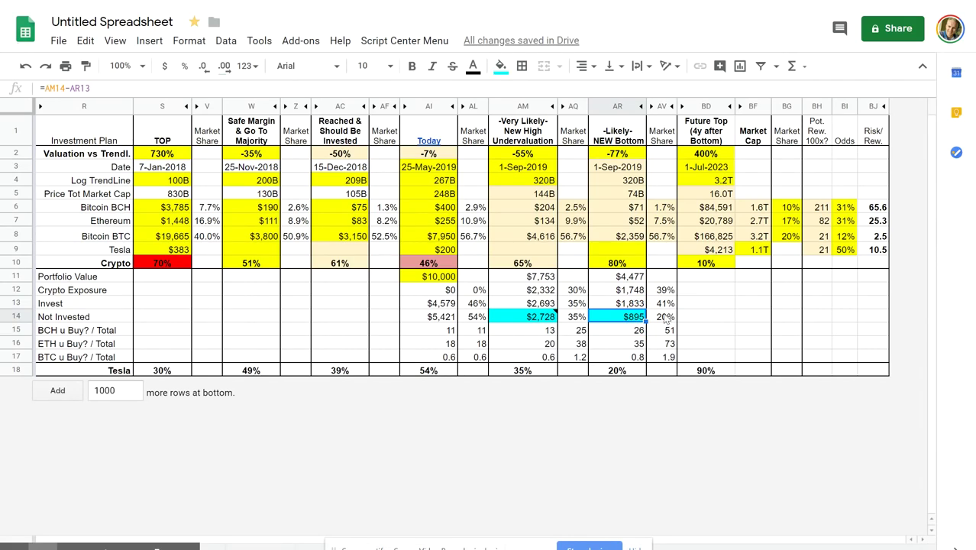
- Try a 90% Crypto allocation at Likely New Bottom again and check the Not Invested amount
click(619, 263)
text(90)
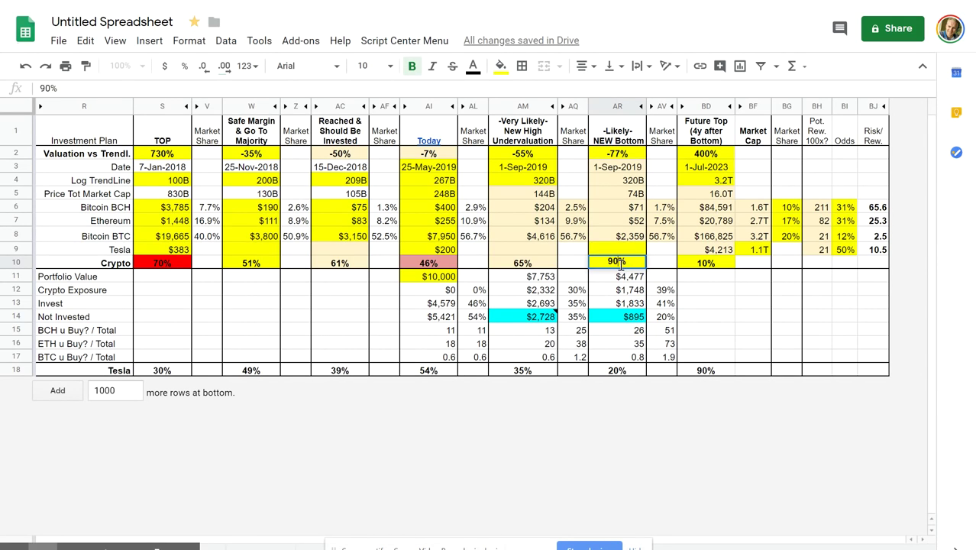
key(Return)
click(631, 321)
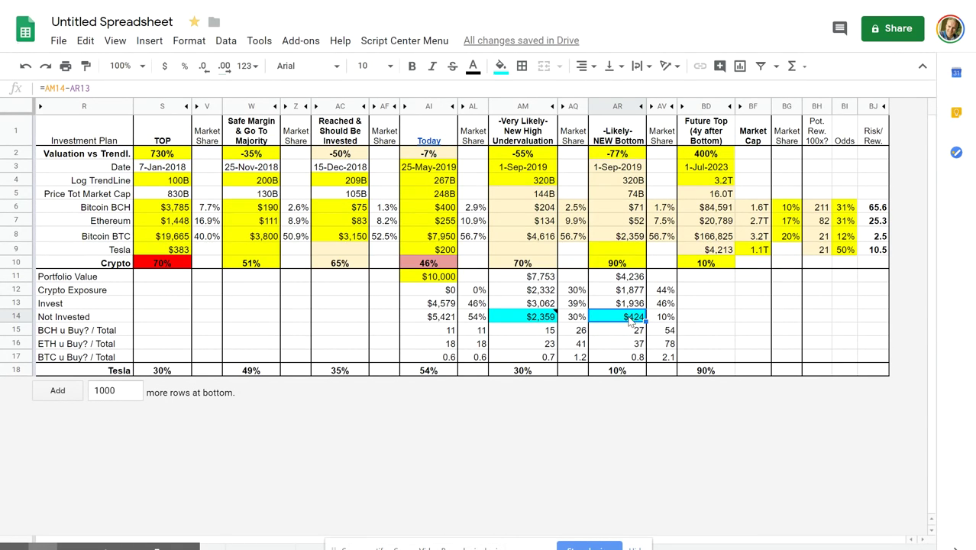
- Restore the Likely New Bottom Crypto allocation to 80%, reviewing the Not Invested amount and the BCH total
click(620, 263)
text(80)
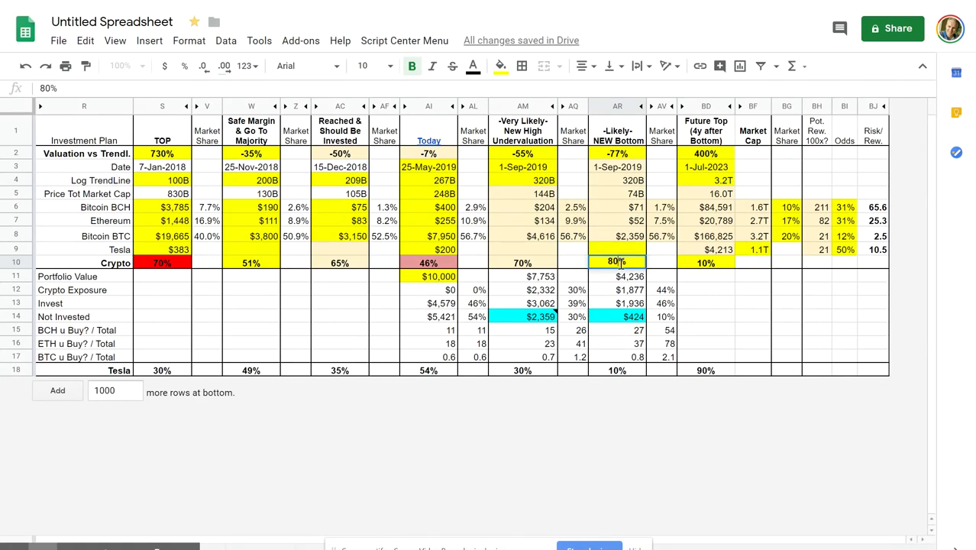
key(Return)
click(628, 319)
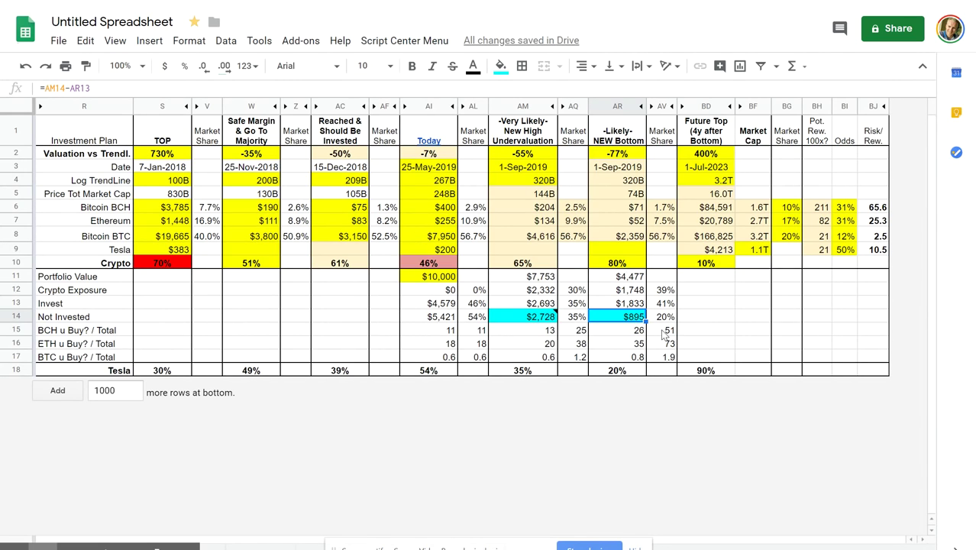
click(663, 331)
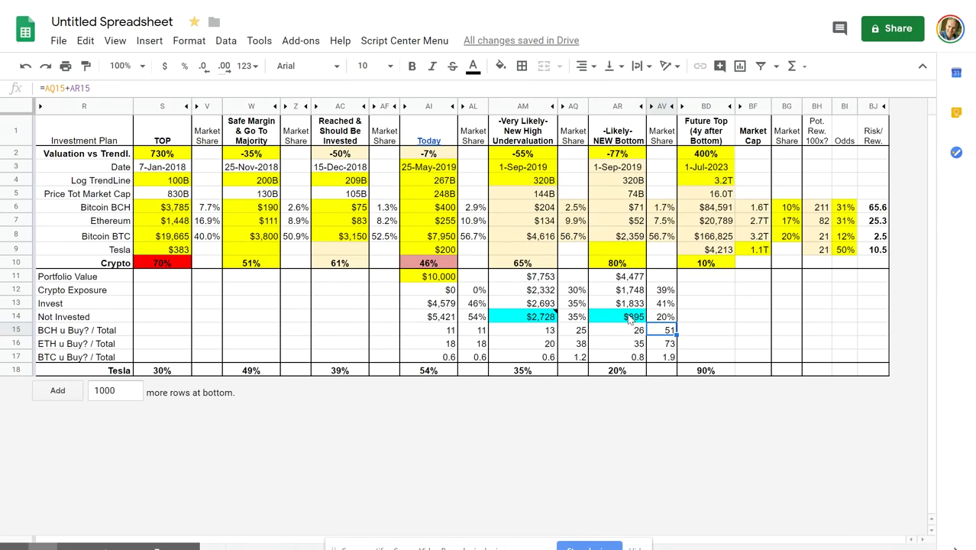
- Compare Tesla with the Bitcoin BCH, Ethereum and Bitcoin BTC rows of the investment plan
click(98, 249)
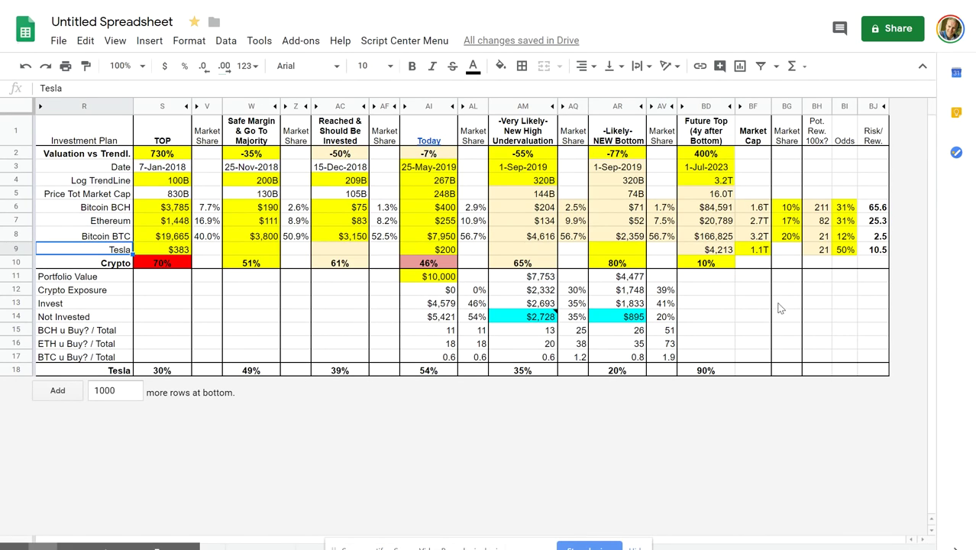
drag(97, 213, 97, 238)
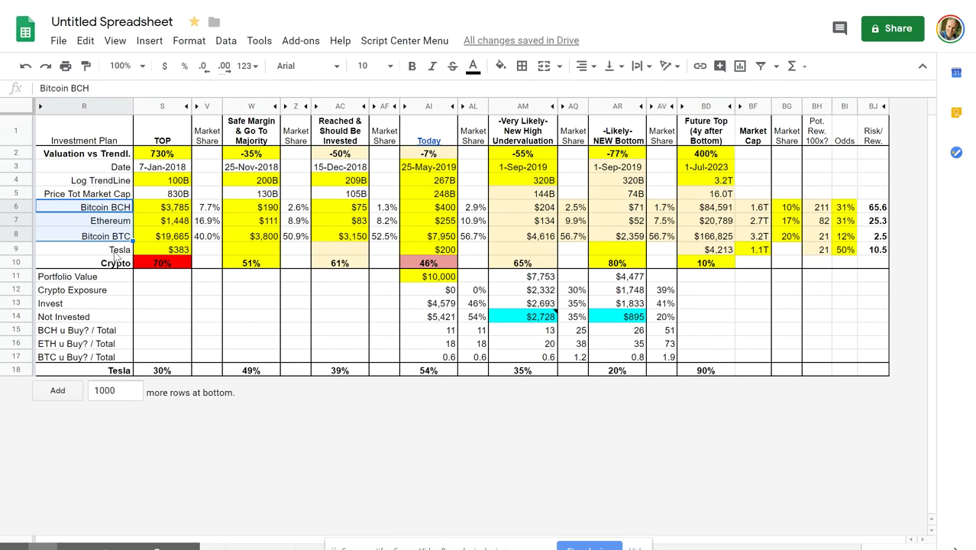
click(116, 252)
key(Up)
key(Up)
key(Up)
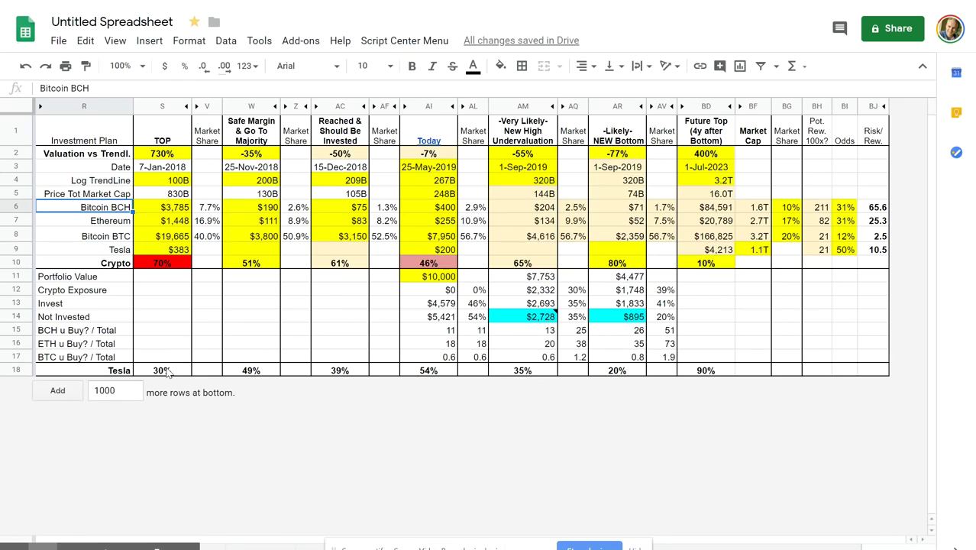
click(121, 252)
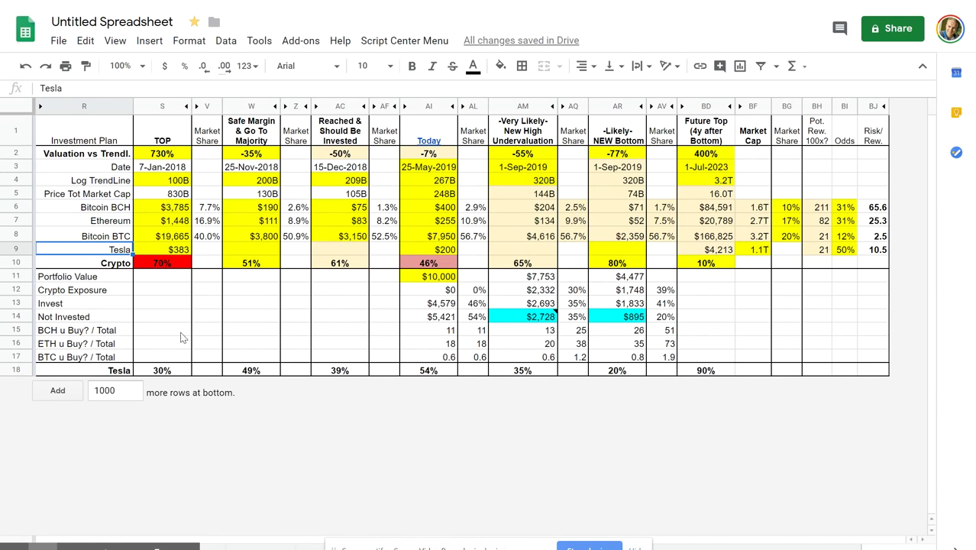
click(119, 208)
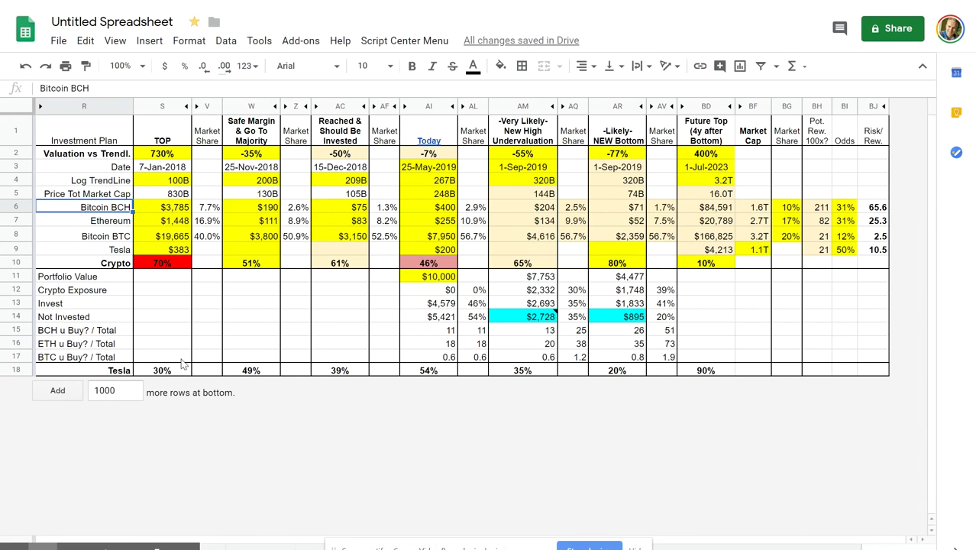
click(102, 252)
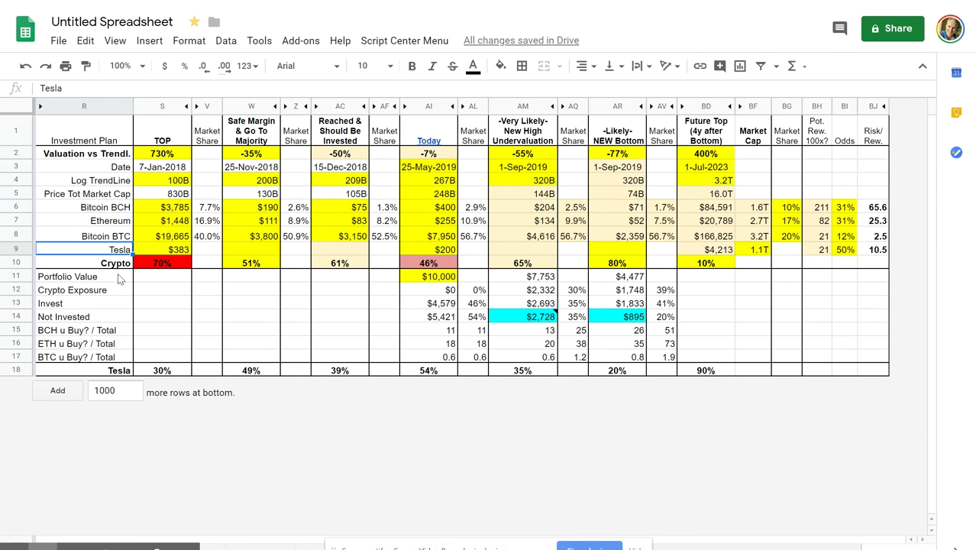
click(116, 211)
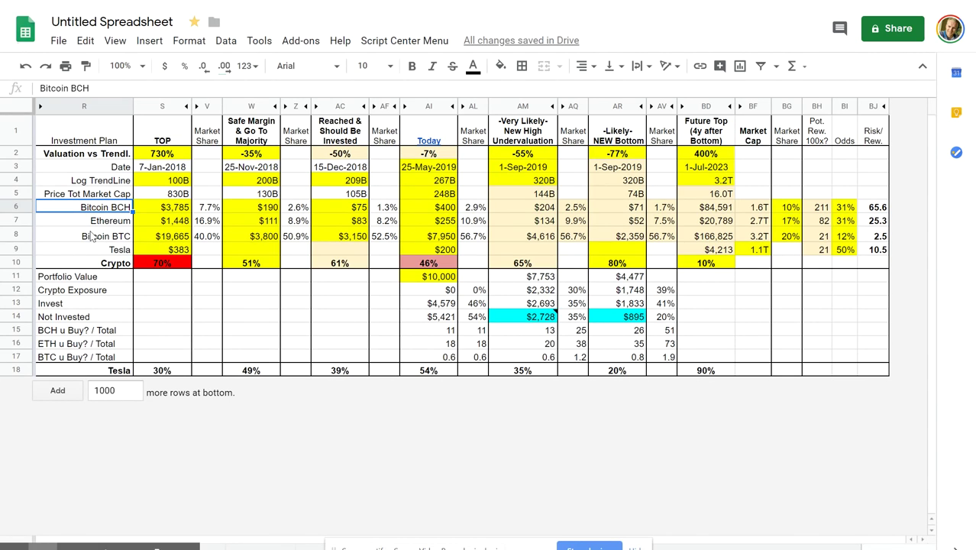
click(102, 251)
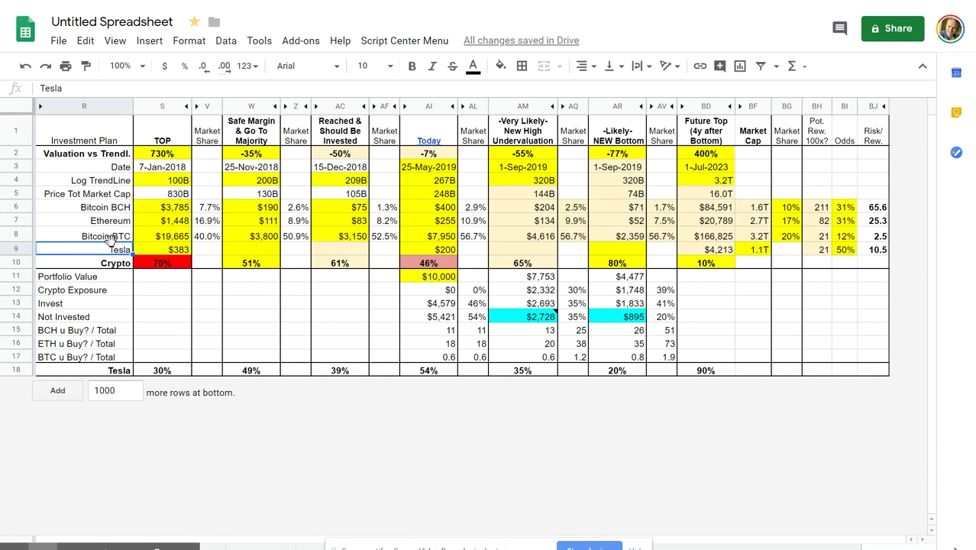
drag(124, 209, 123, 237)
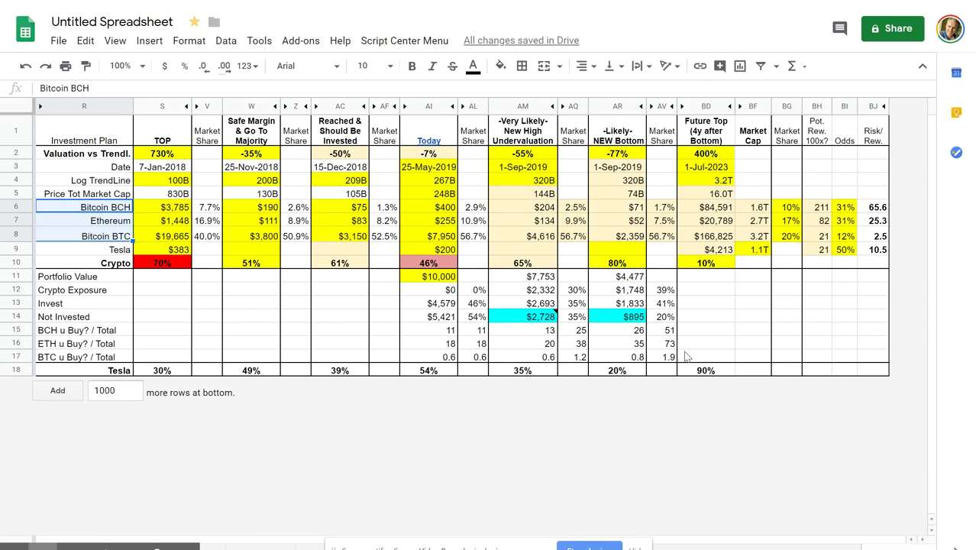
- Copy the Crypto allocation formula from the Very Likely New High Undervaluation column into Today's Crypto cell
click(450, 264)
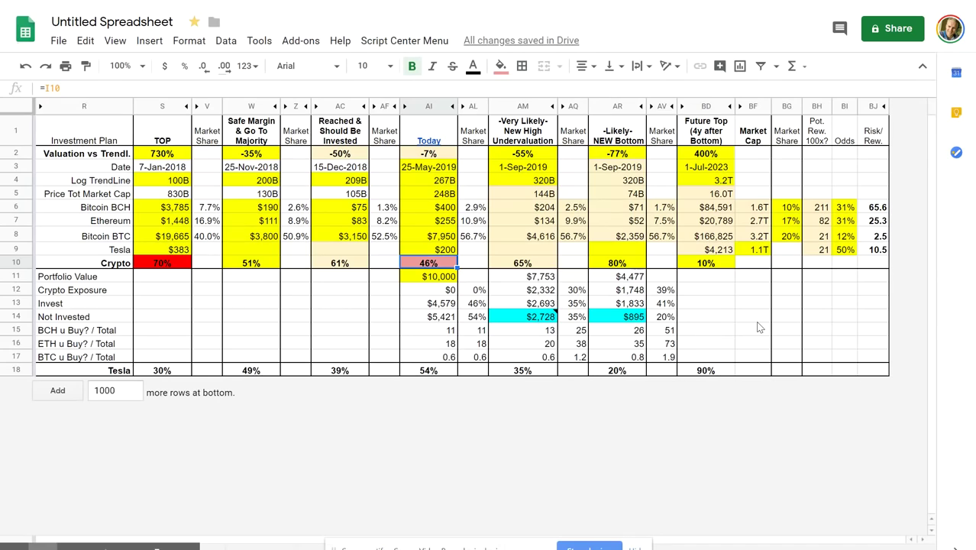
click(552, 264)
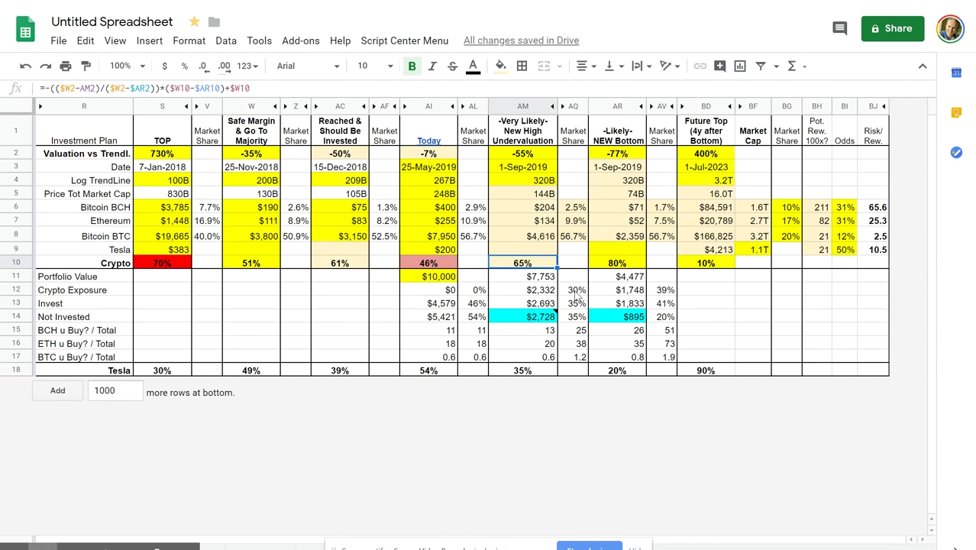
key(ctrl+c)
click(443, 267)
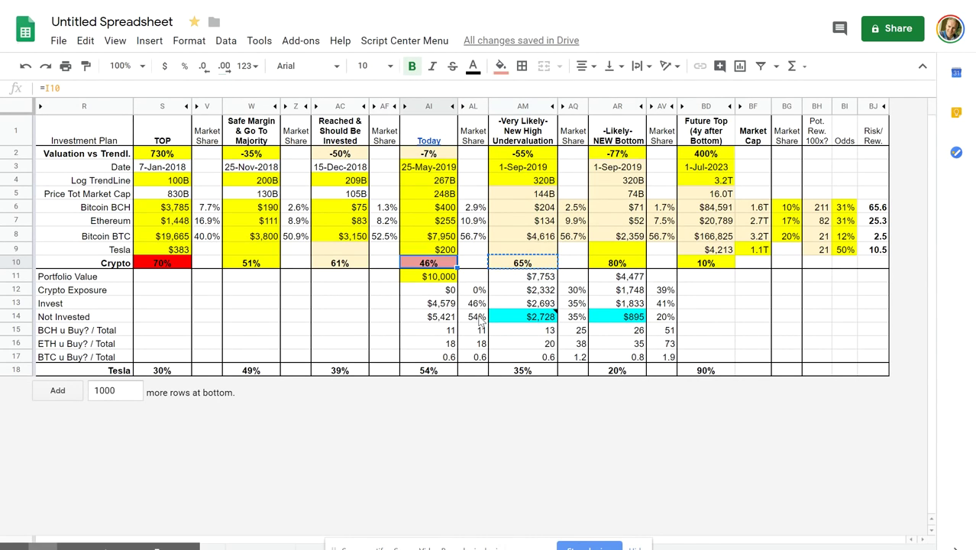
key(ctrl+v)
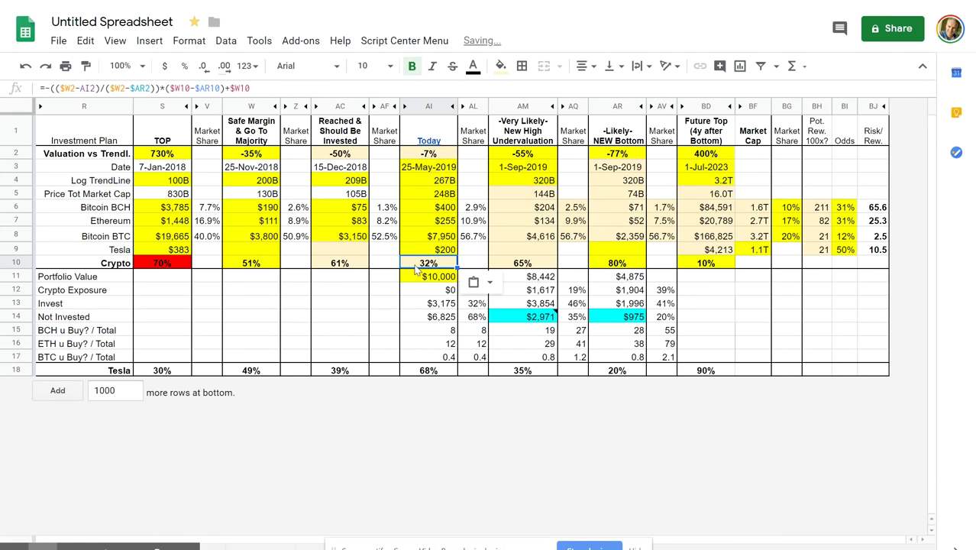
- Compare the Valuation vs Trendl. and Crypto percentages for Safe Margin & Go To Majority, Today and Likely NEW Bottom
click(251, 266)
click(255, 157)
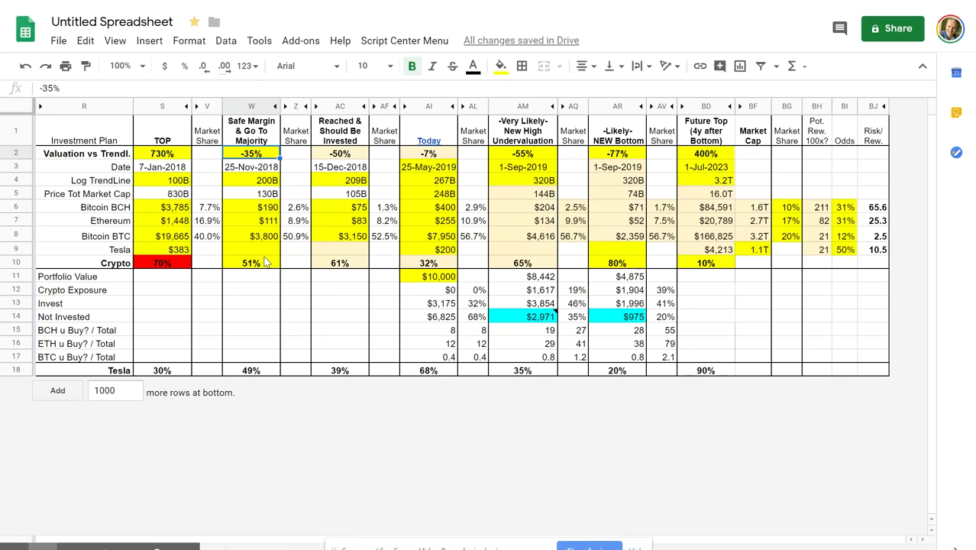
click(260, 260)
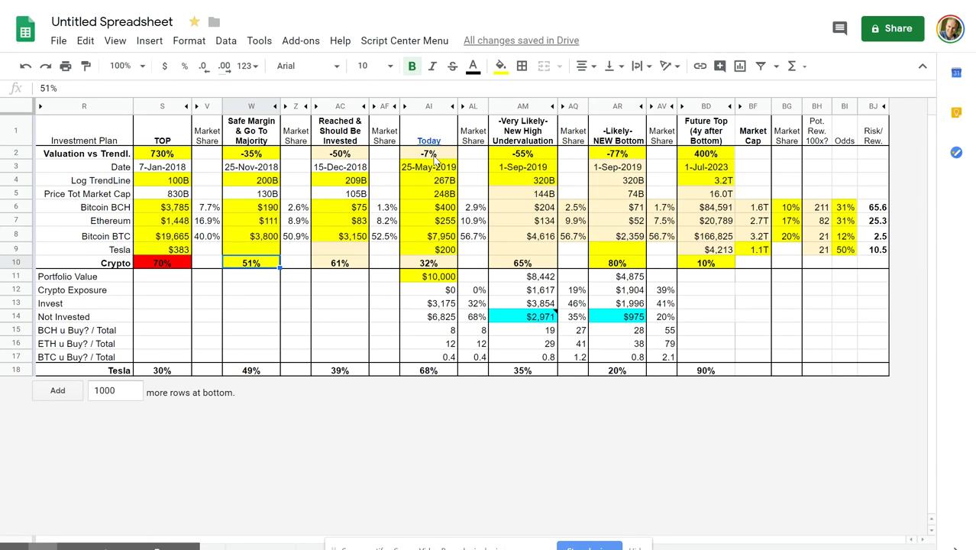
click(437, 156)
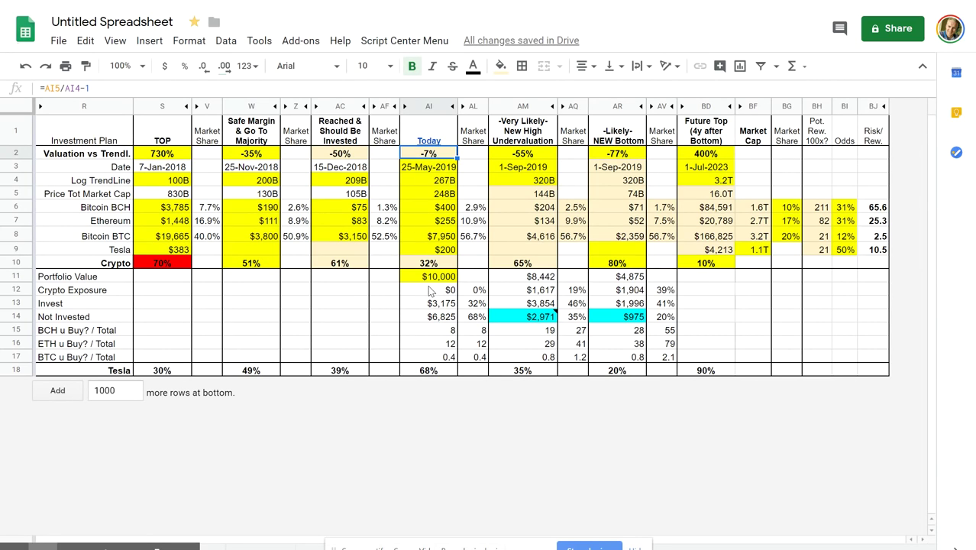
click(265, 266)
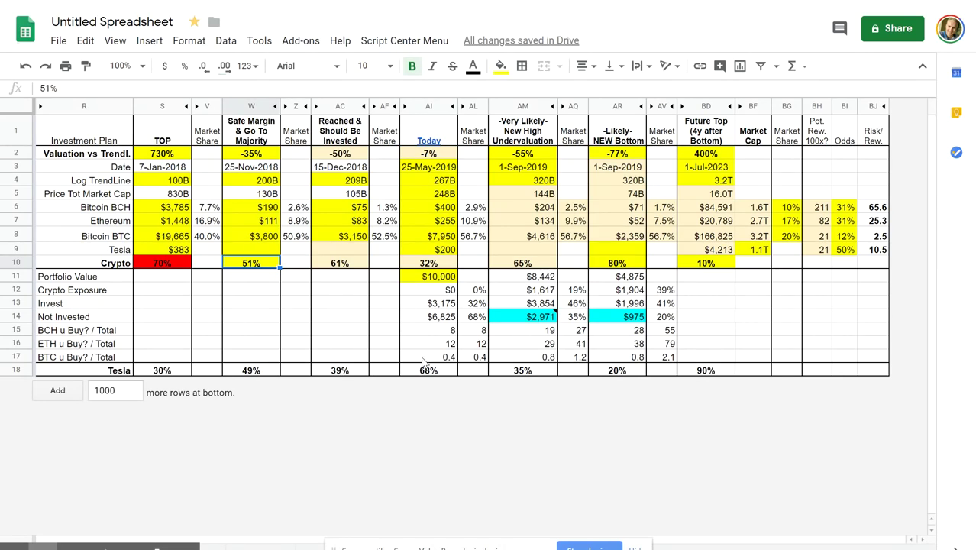
click(426, 268)
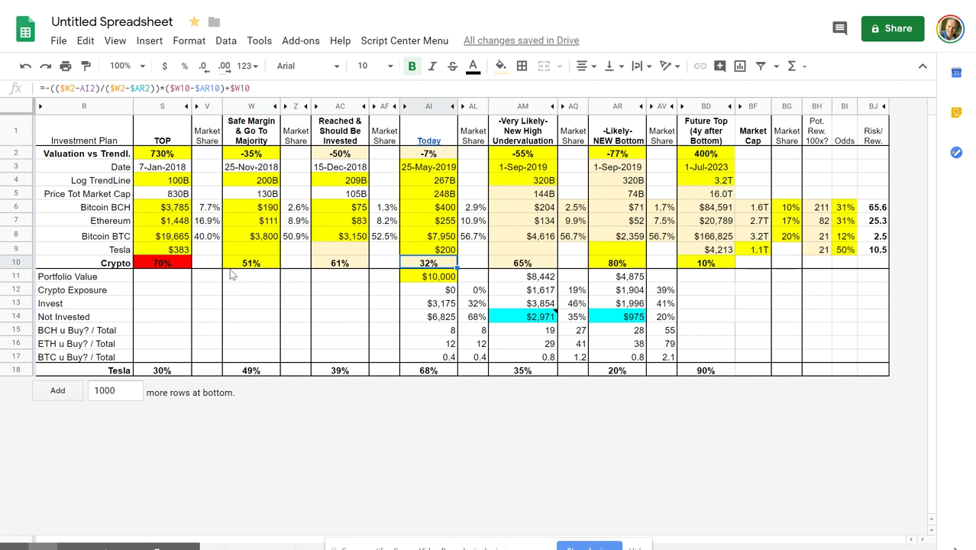
click(265, 158)
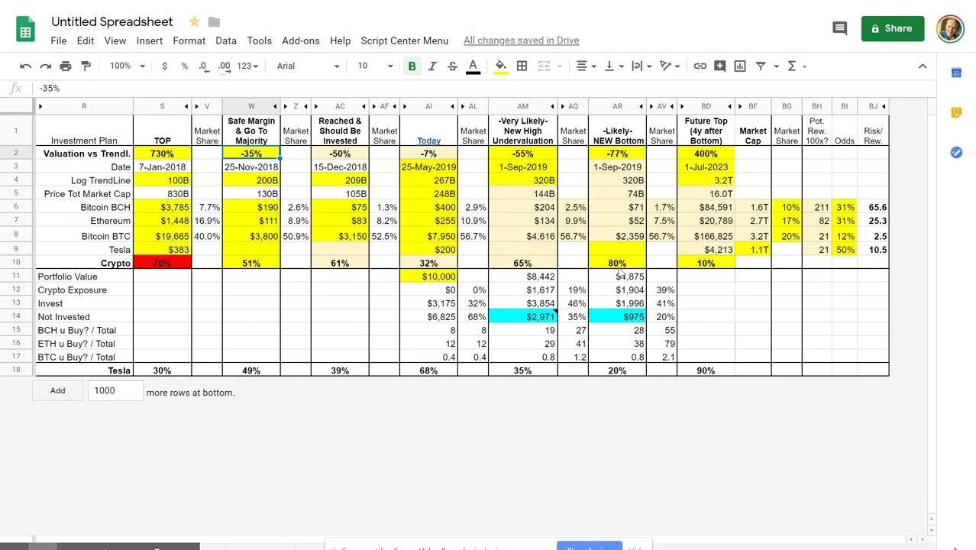
click(624, 154)
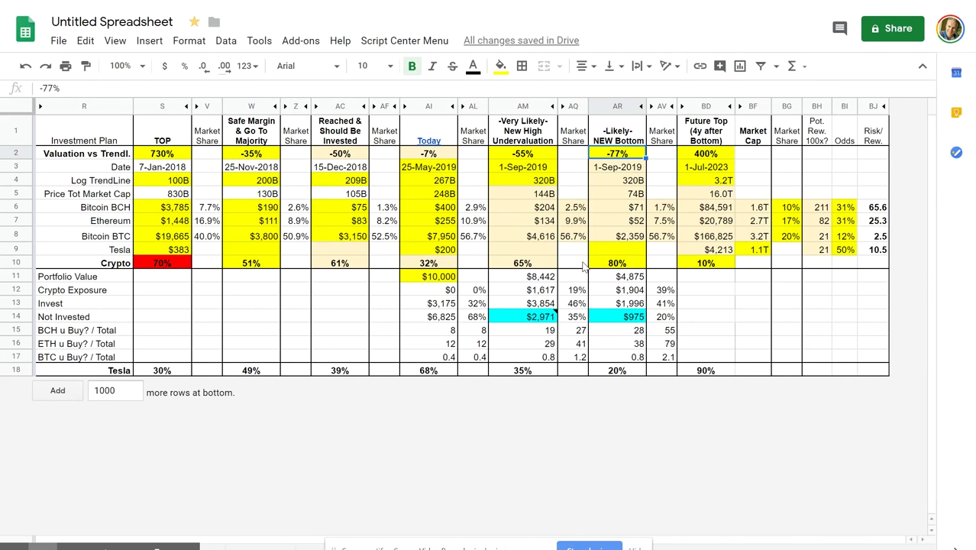
- Check Today's Crypto allocation formula against the Safe Margin & Go To Majority and Likely NEW Bottom allocations it uses
click(439, 267)
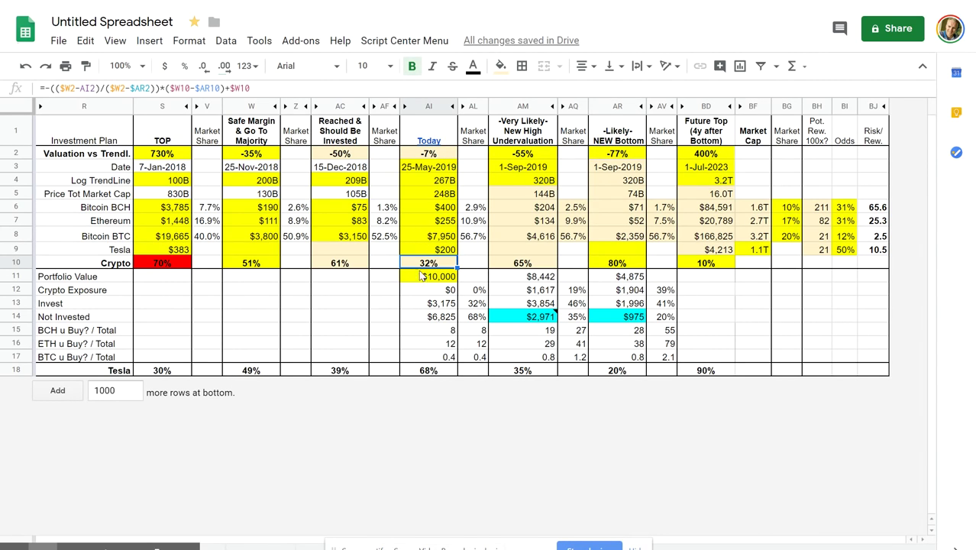
click(264, 270)
click(615, 266)
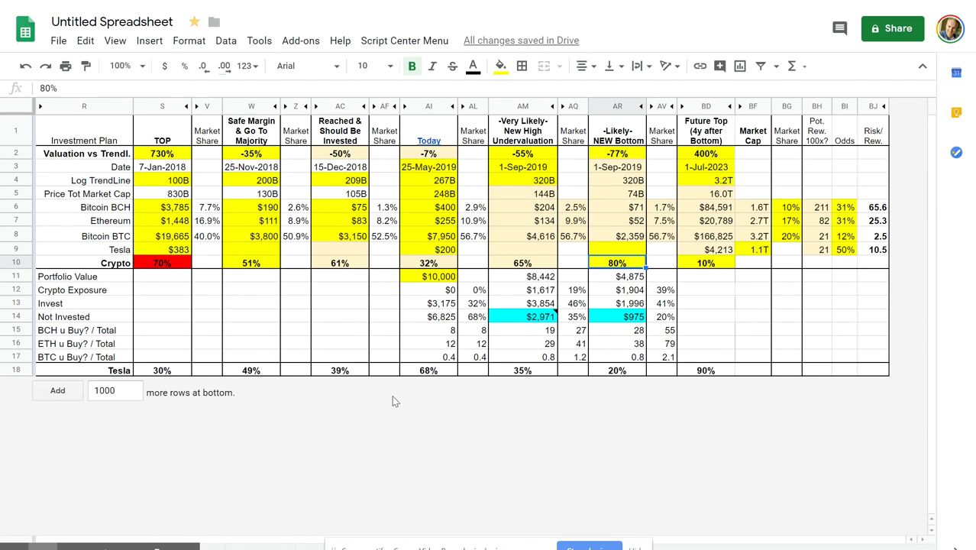
click(258, 268)
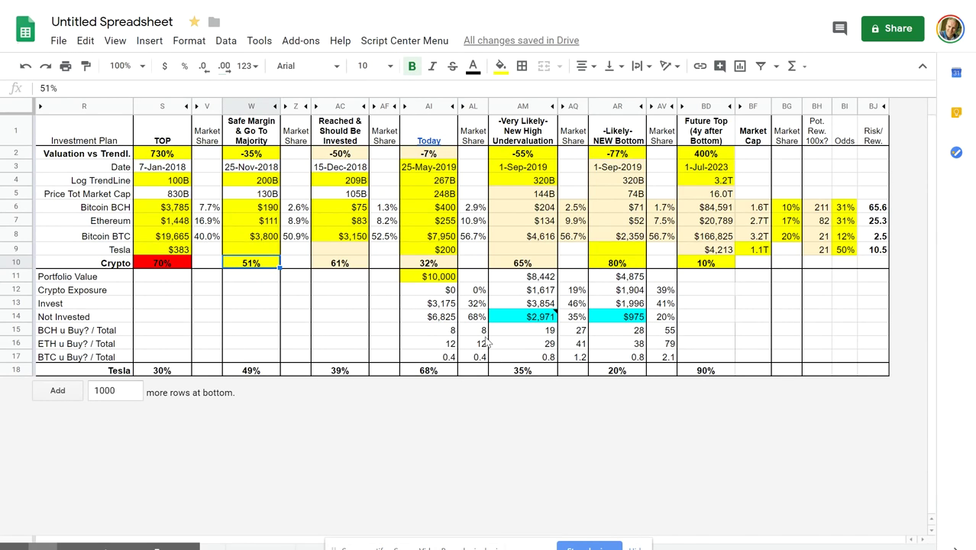
click(433, 263)
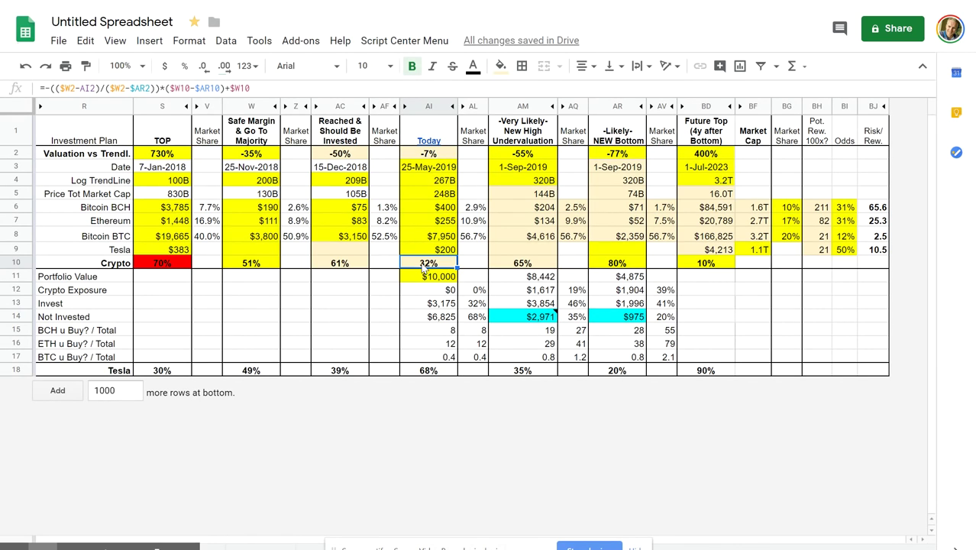
- Compare Today's Bitcoin BCH, Ethereum and Bitcoin BTC prices with the Very Likely New High Undervaluation prices, alongside Today's Crypto allocation
drag(425, 207, 425, 237)
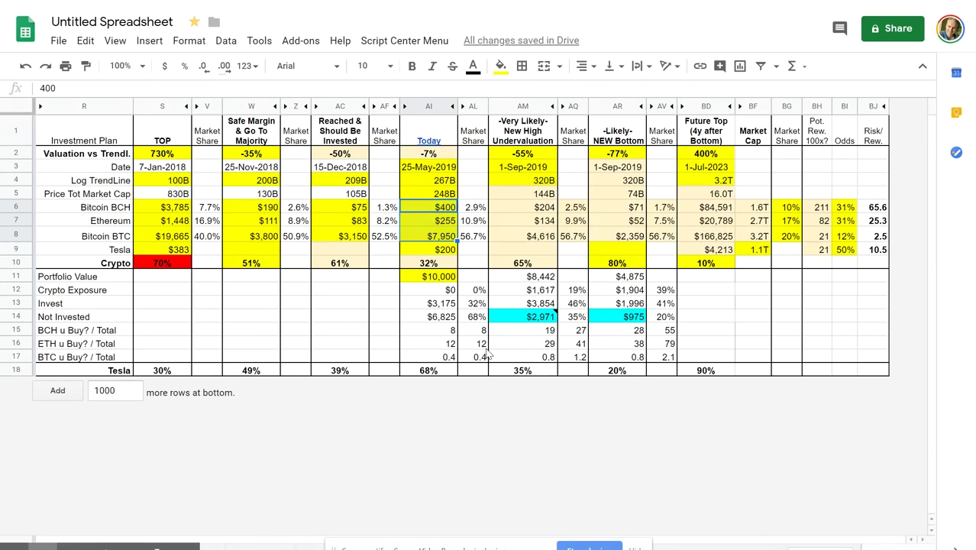
click(451, 266)
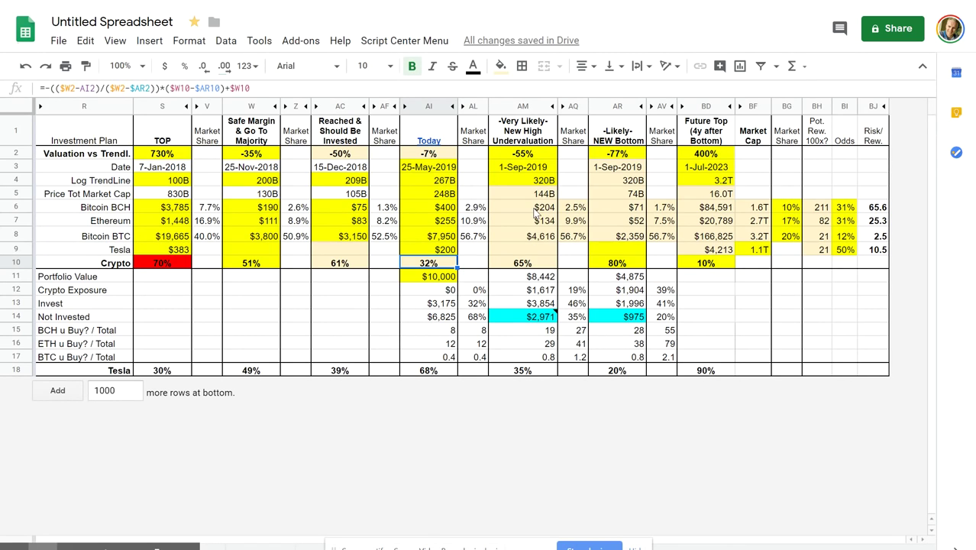
drag(537, 208, 537, 238)
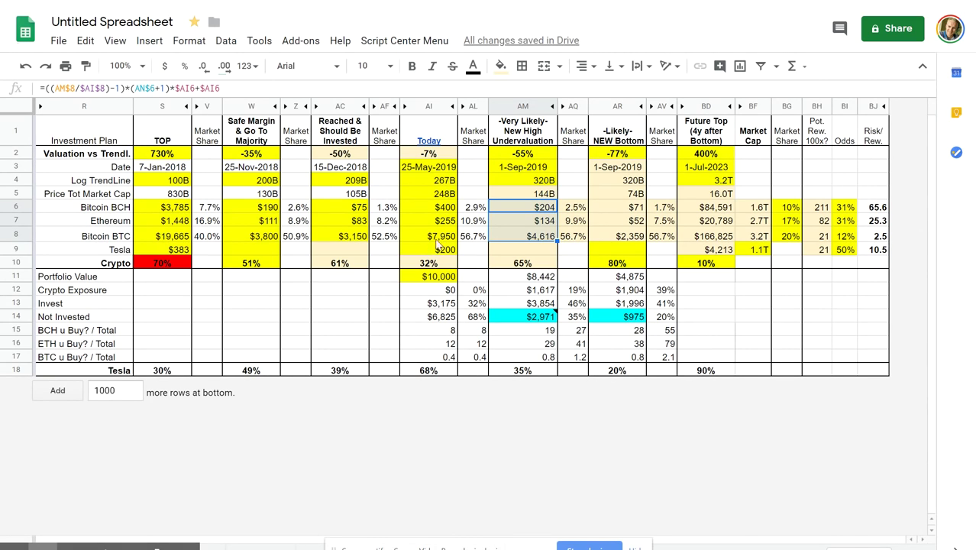
click(447, 209)
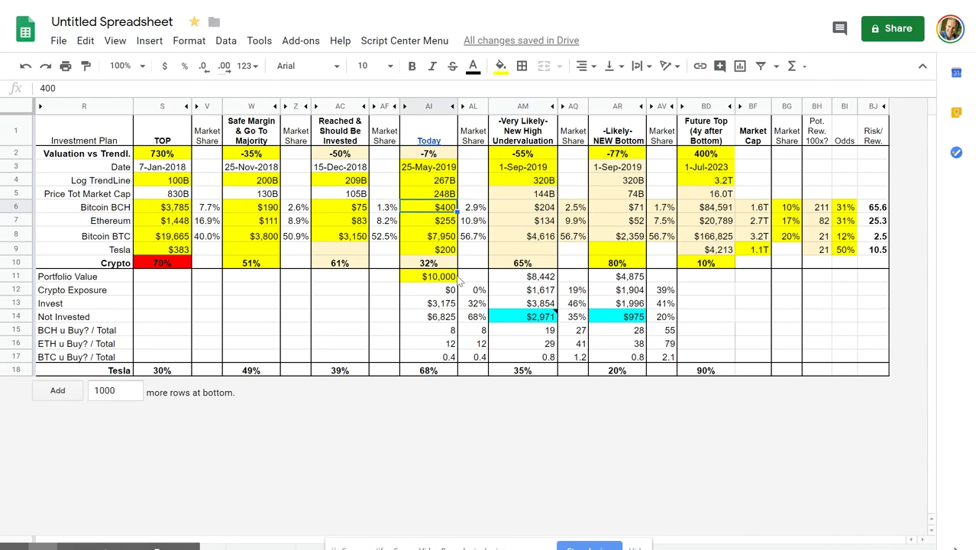
click(443, 264)
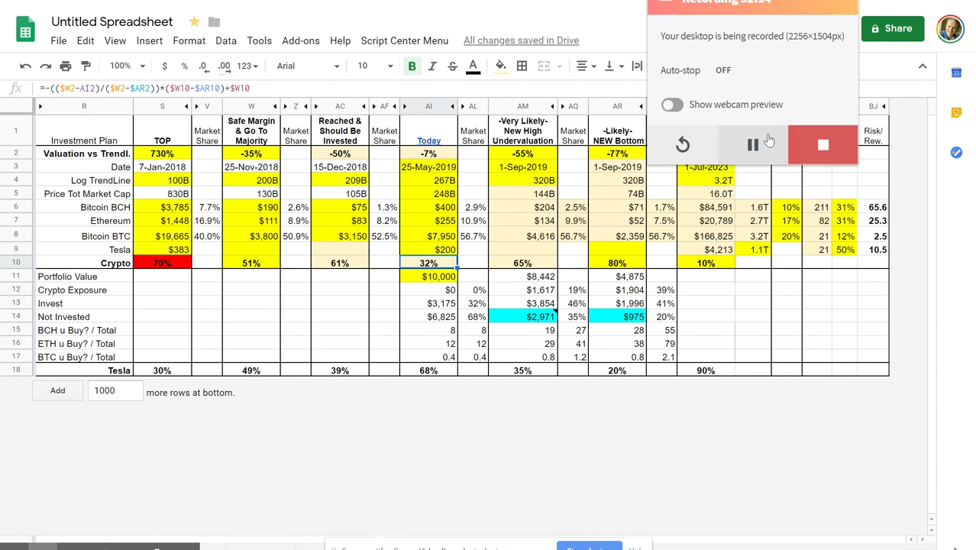
click(747, 288)
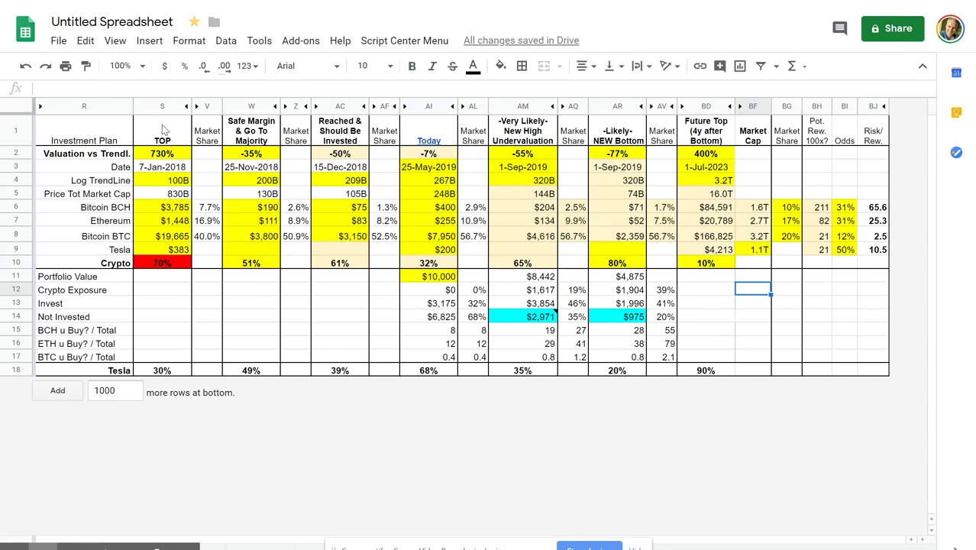
click(87, 135)
click(872, 369)
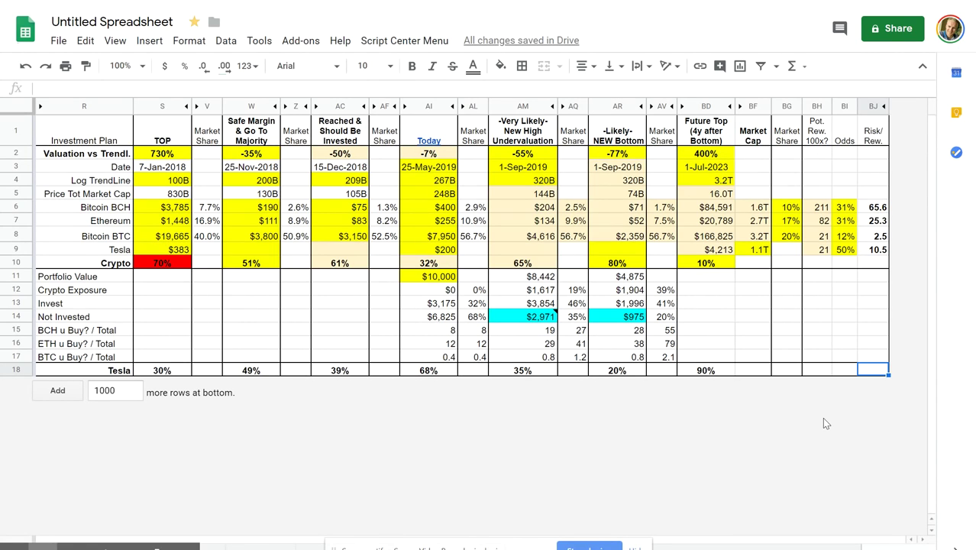
- Review the Odds and future Market Cap values of Bitcoin BCH, Ethereum and Bitcoin BTC
drag(845, 207, 845, 236)
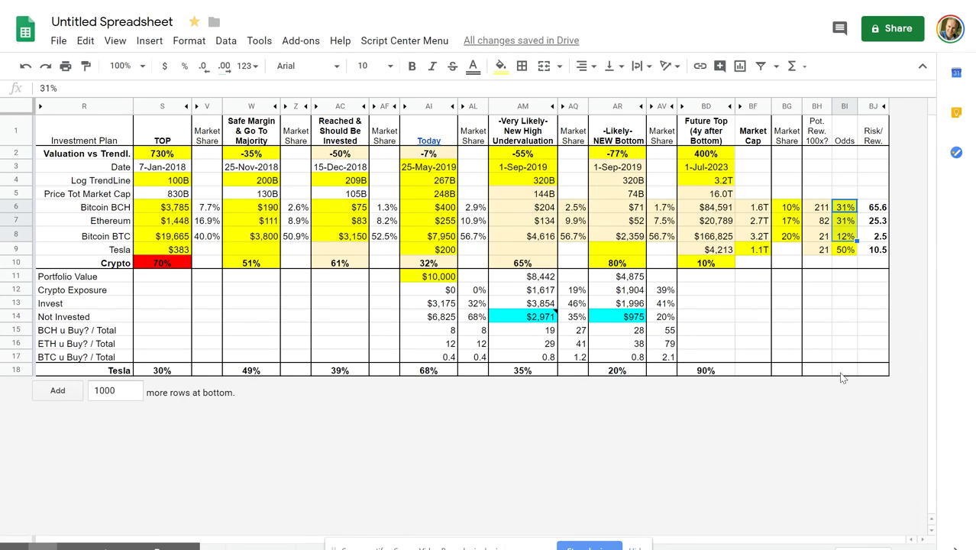
drag(761, 207, 762, 236)
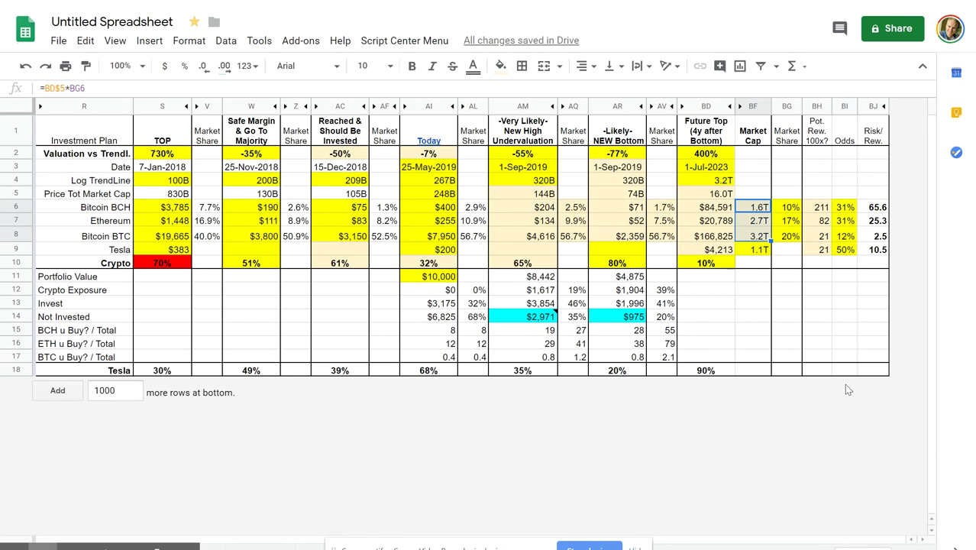
drag(845, 207, 845, 236)
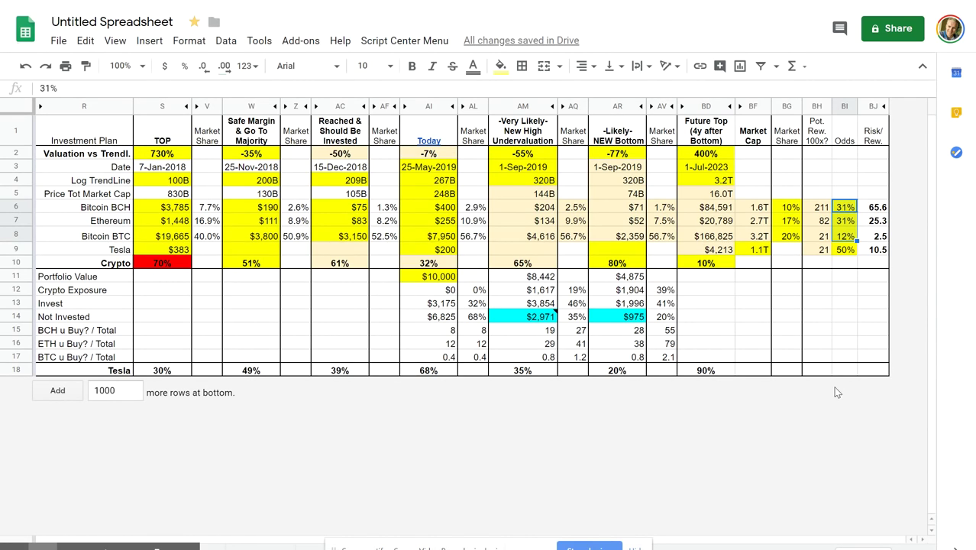
drag(752, 207, 758, 236)
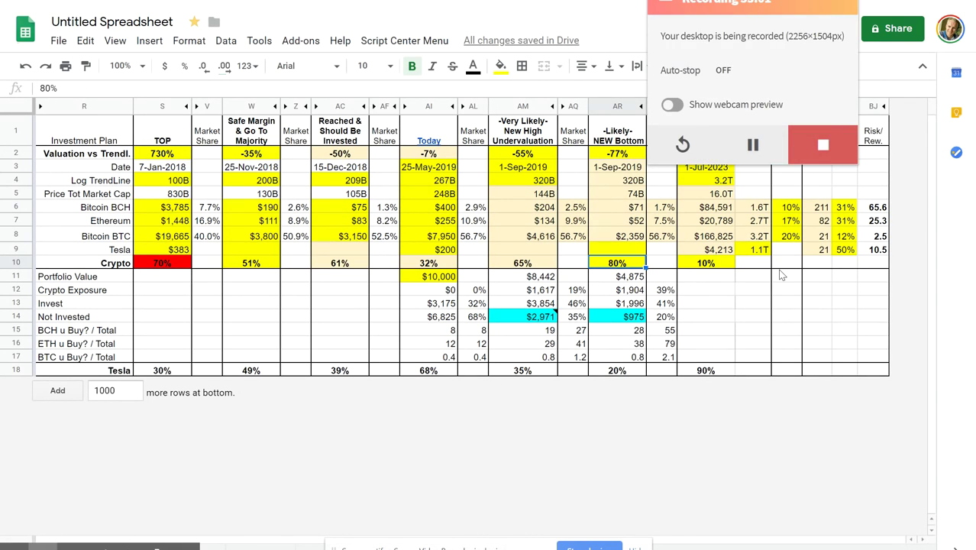
click(782, 269)
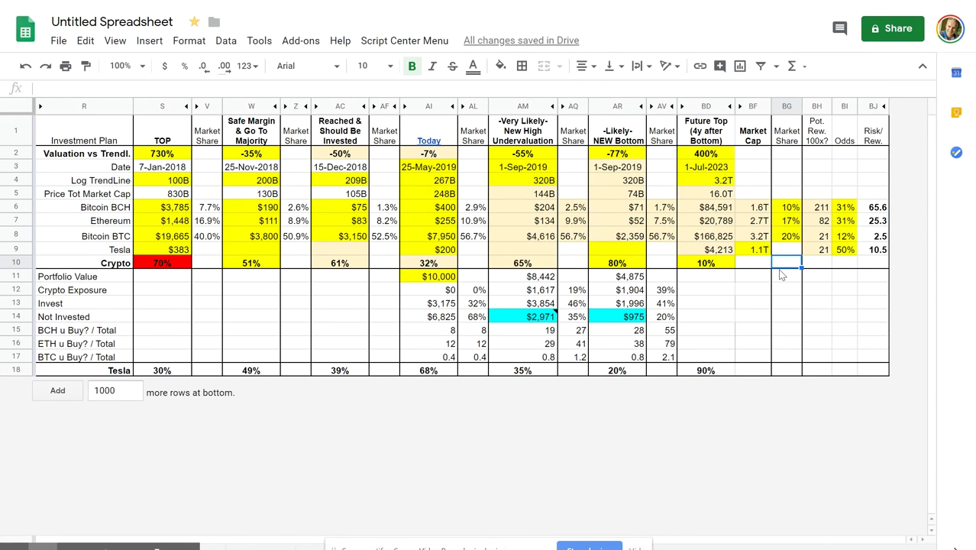